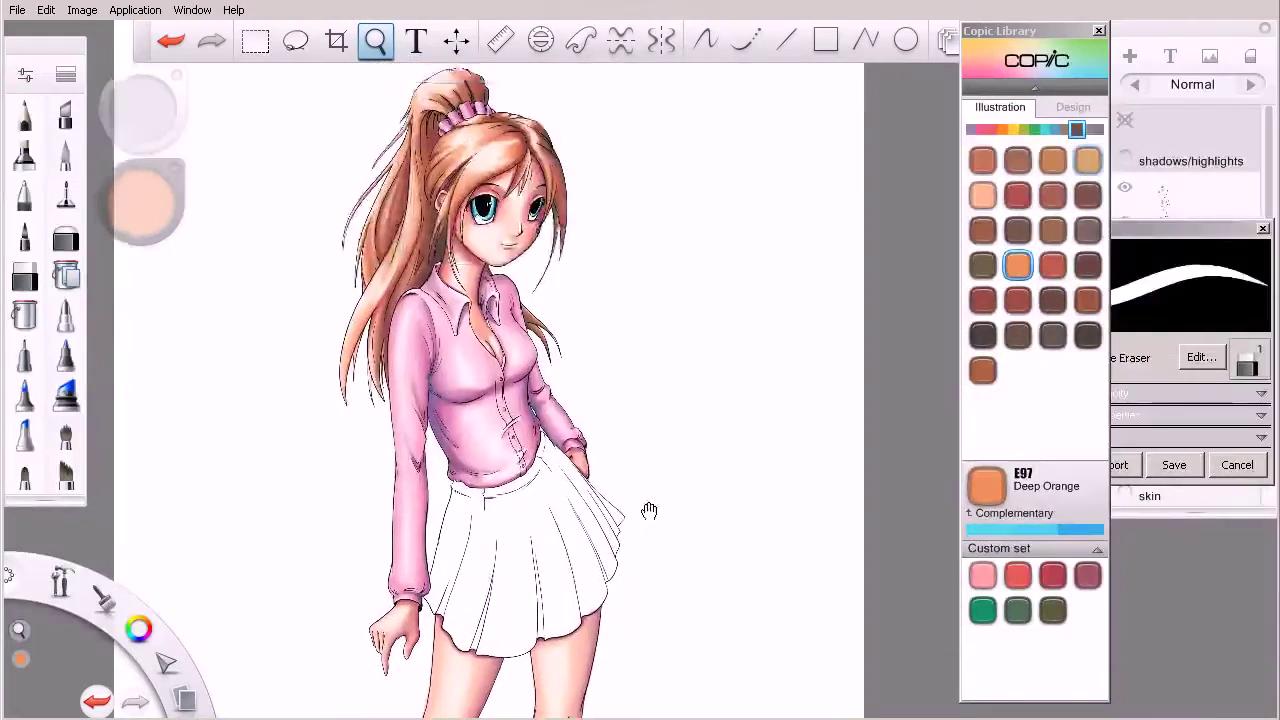
Zoom in on the skirt and bring up the red plaid reference photo img.jpg
left_click_drag(649, 511, 669, 481)
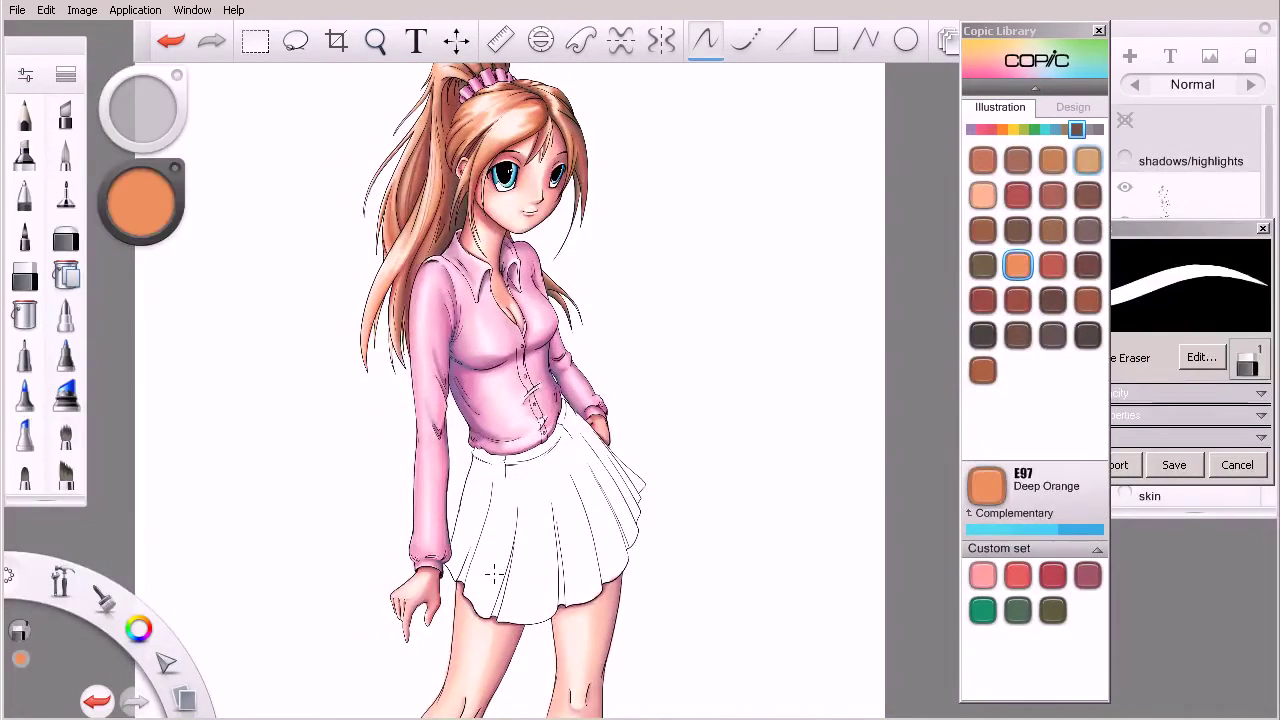
key("space")
left_click_drag(585, 500, 645, 488)
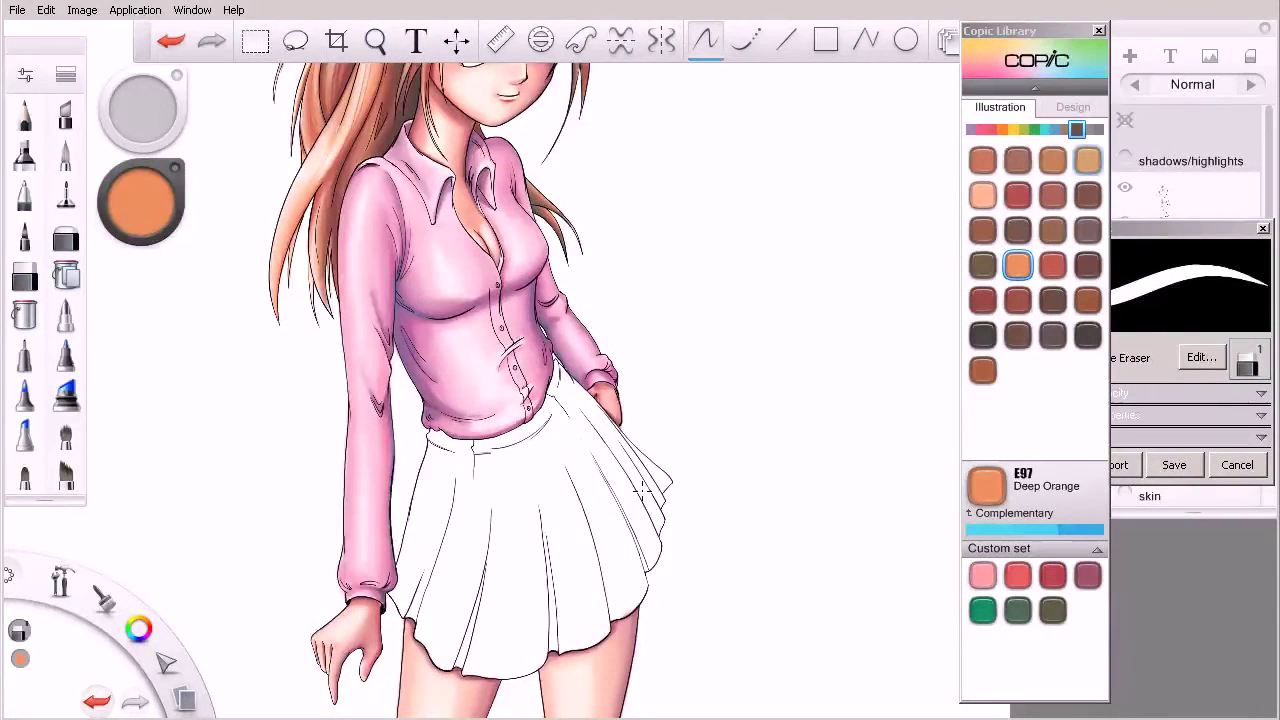
key("alt+Tab")
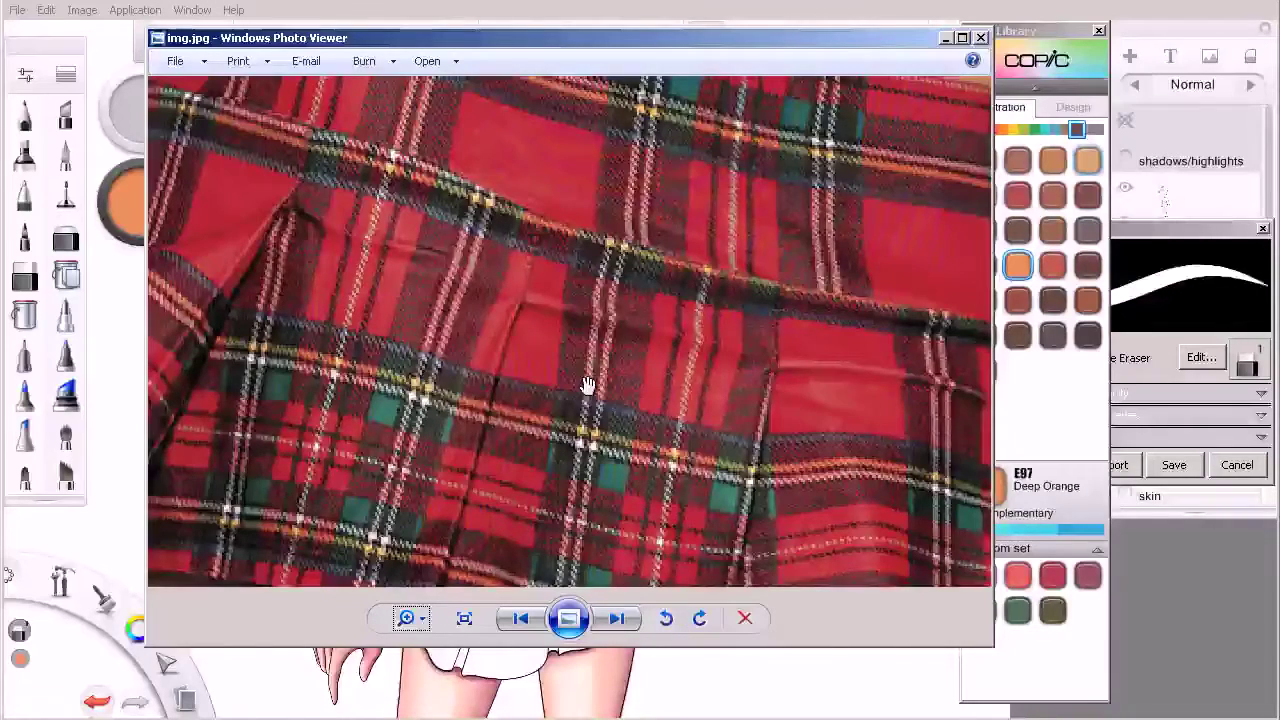
Pan across the red tartan photo, then minimize Windows Photo Viewer
left_click_drag(597, 357, 563, 394)
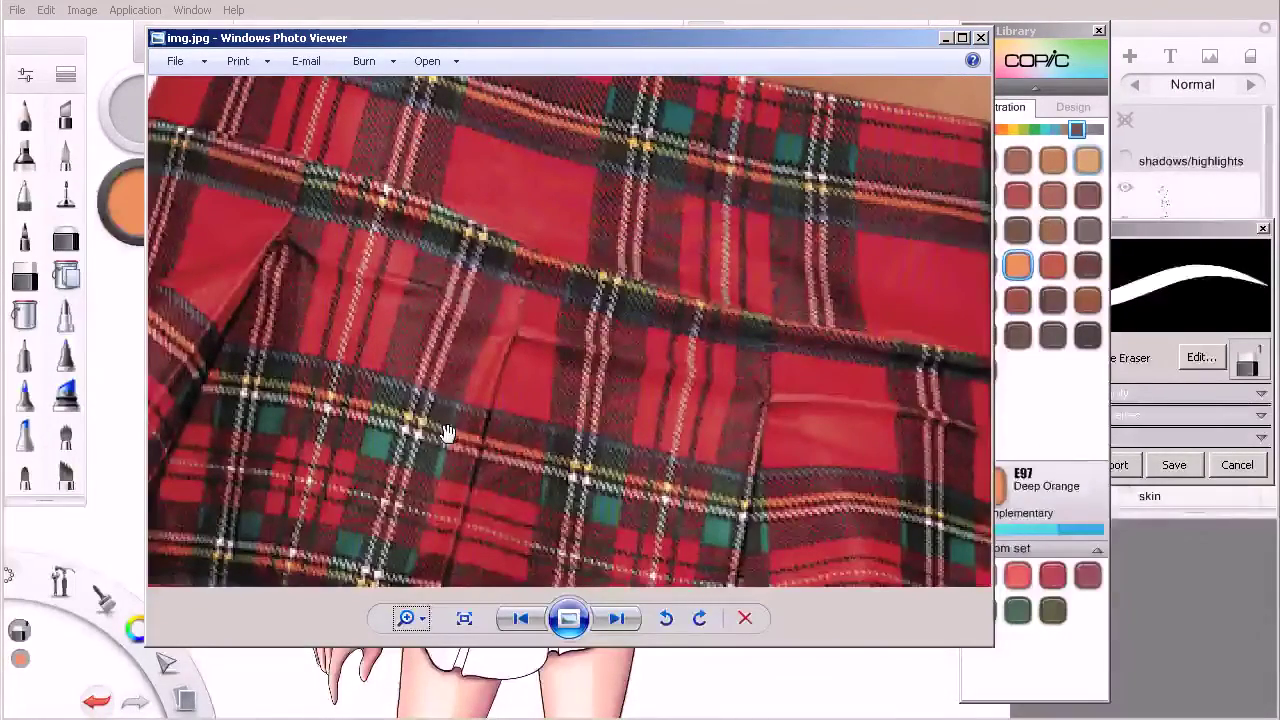
left_click(945, 40)
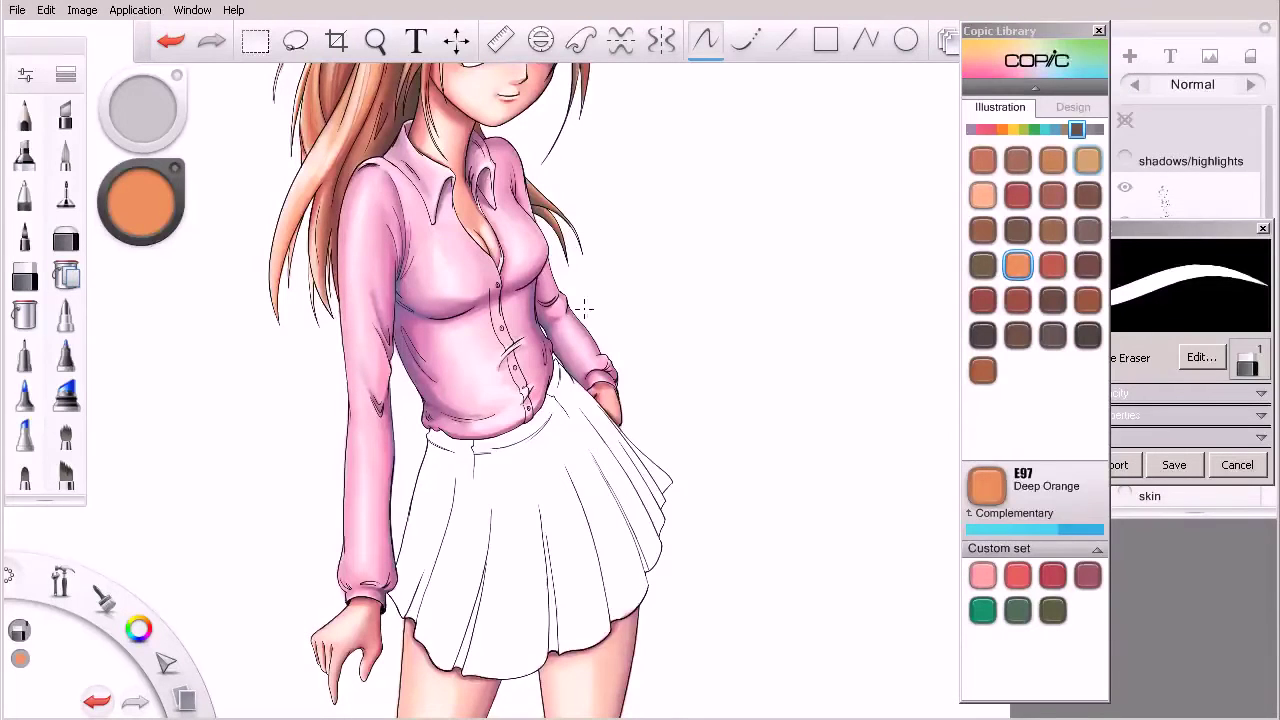
Expand the Layers panel and add a layer named 'skirt' directly above the skin layer
scroll(572, 403, "up", 3)
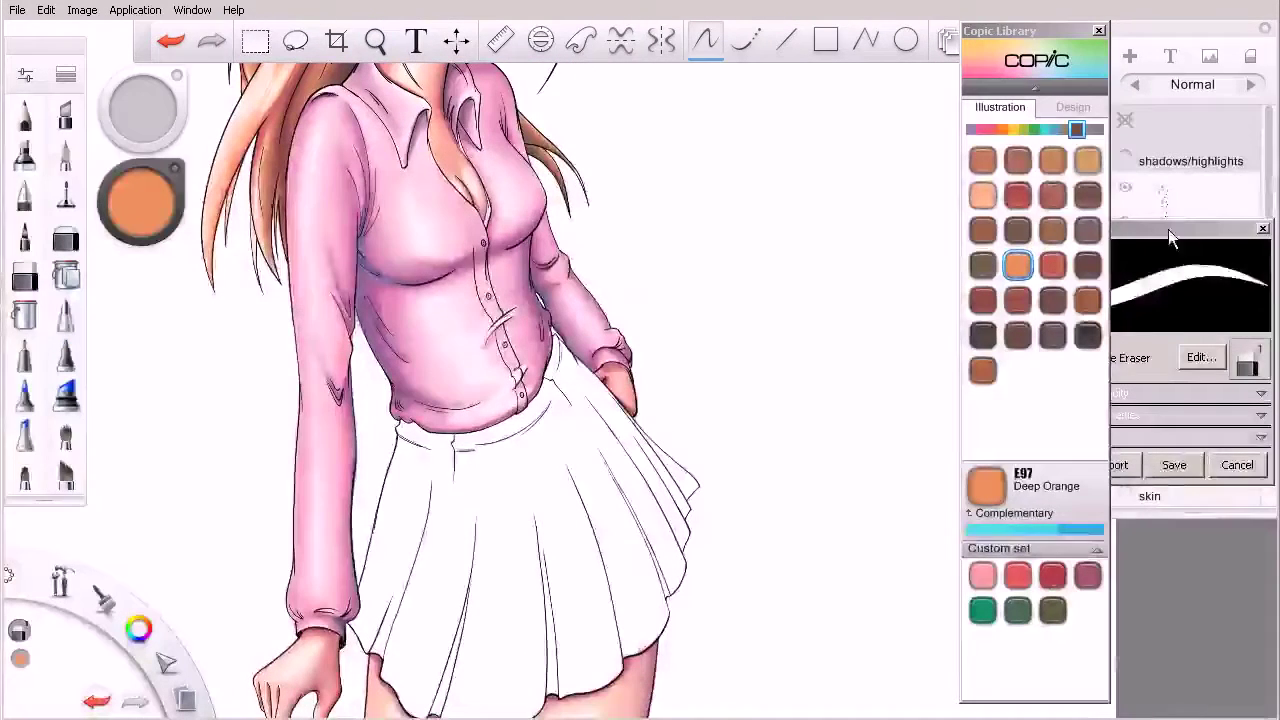
left_click(1168, 345)
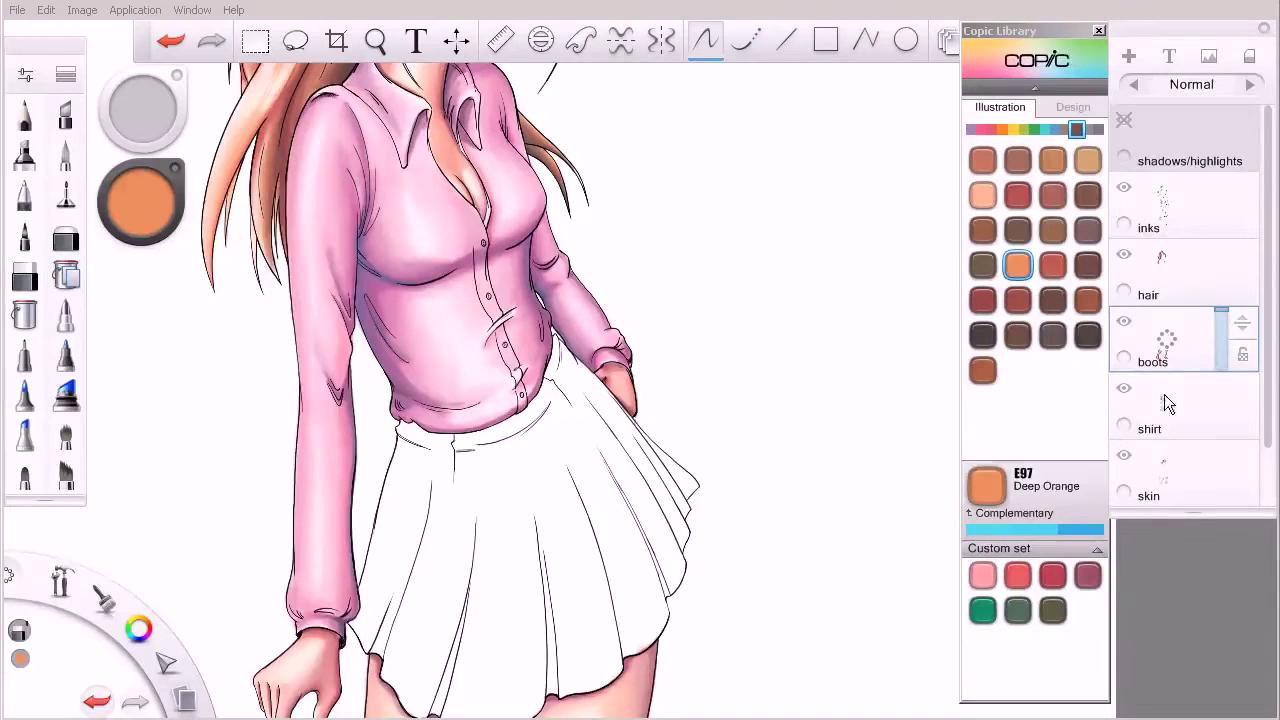
left_click(1190, 462)
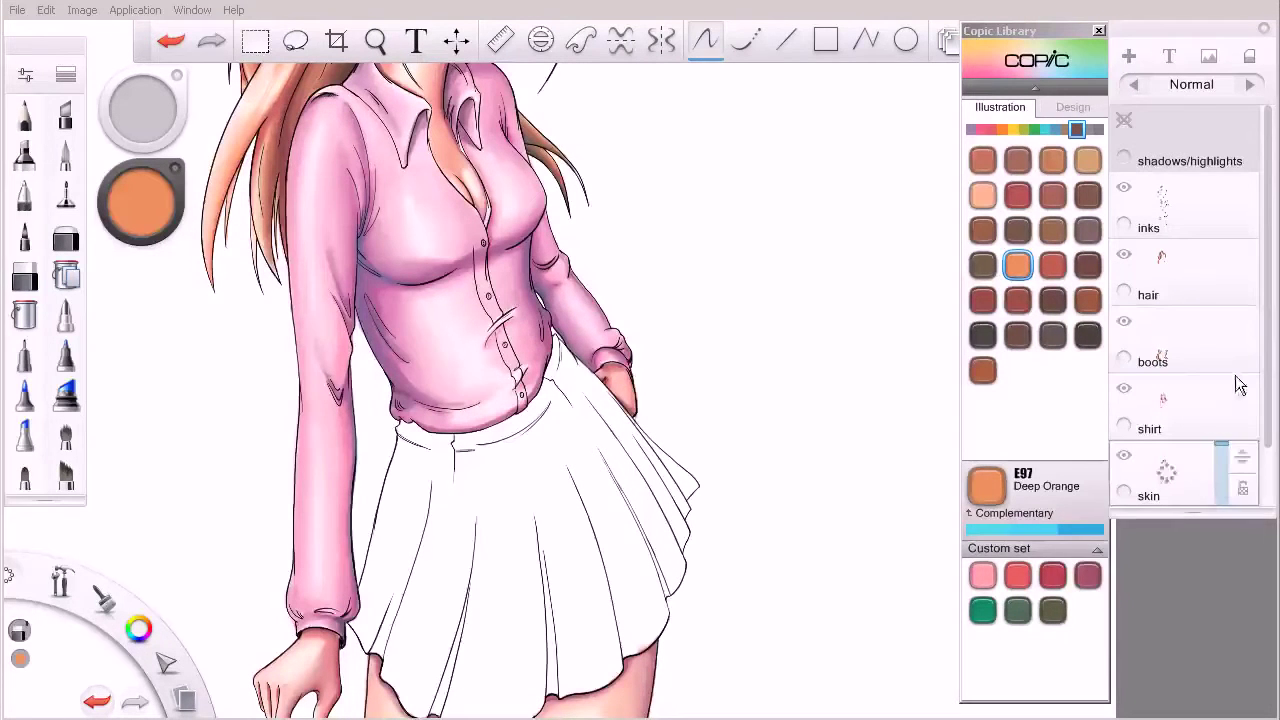
left_click_drag(1167, 466, 1238, 375)
scroll(1243, 434, "down", 1)
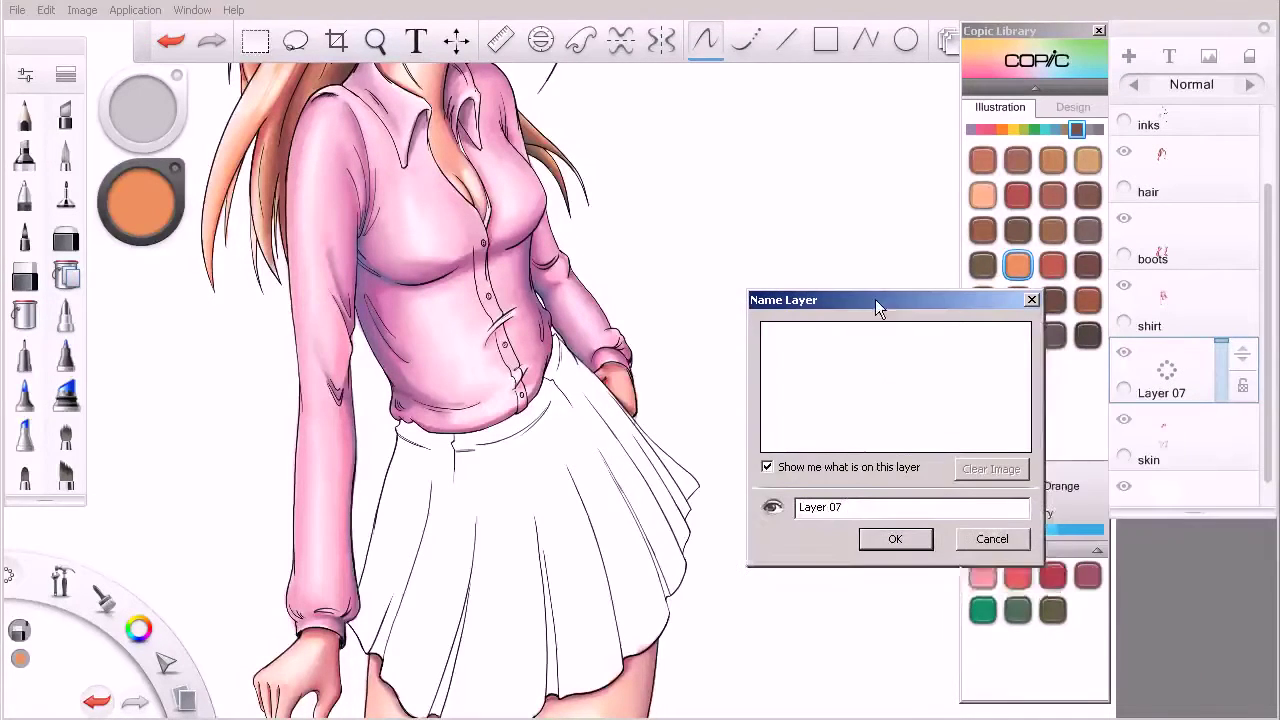
type("skirt")
left_click(893, 537)
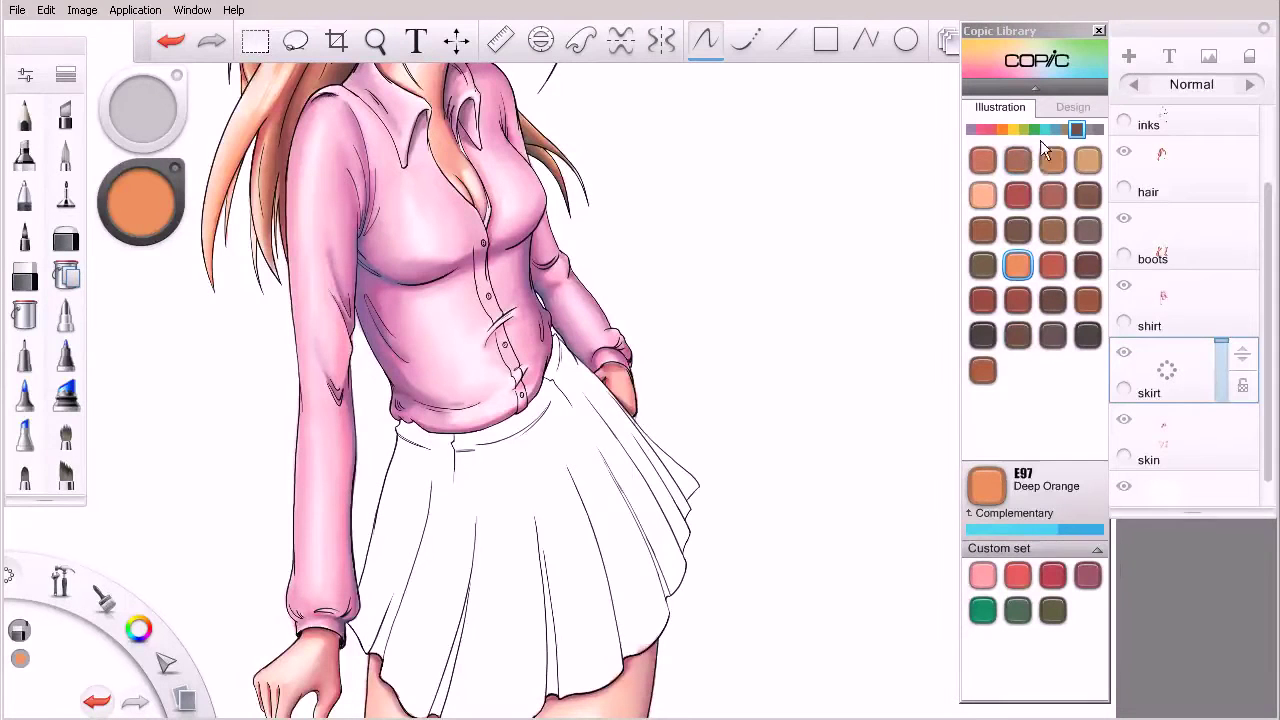
Pick G16 Malachite from the Copic greens and test the Medium Broad Nib beside the figure
left_click_drag(1076, 131, 1033, 131)
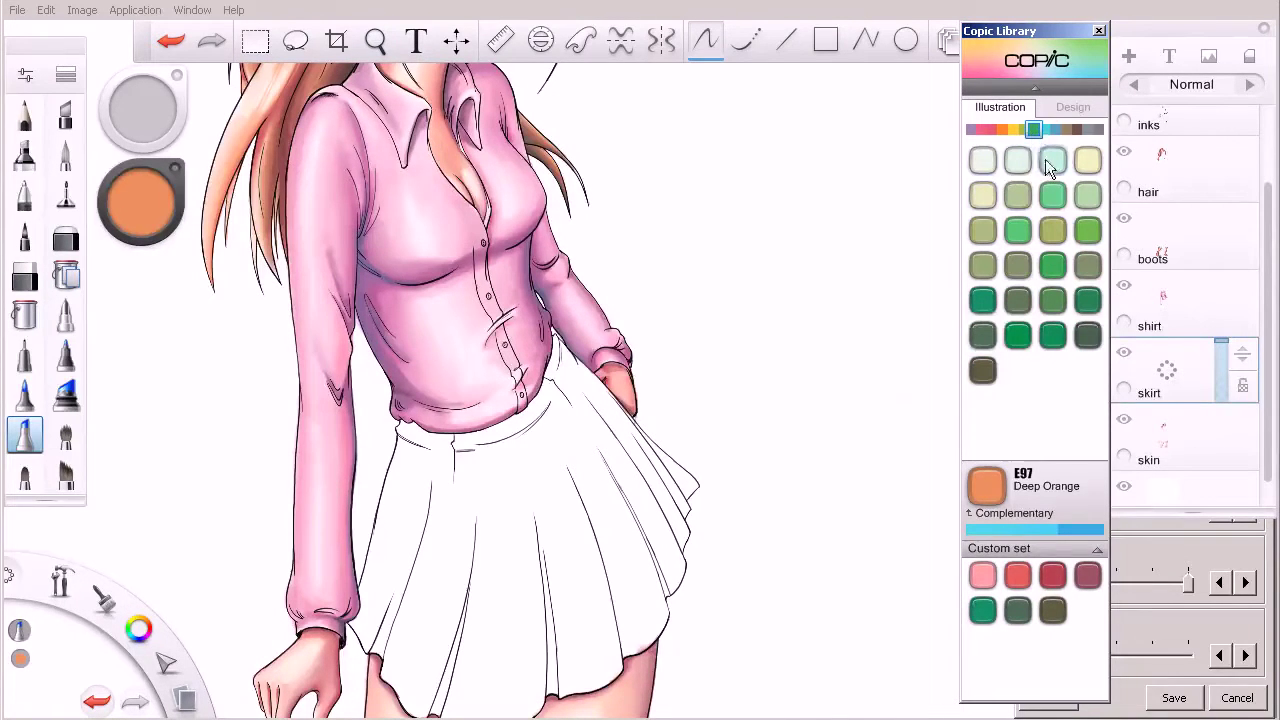
left_click(982, 611)
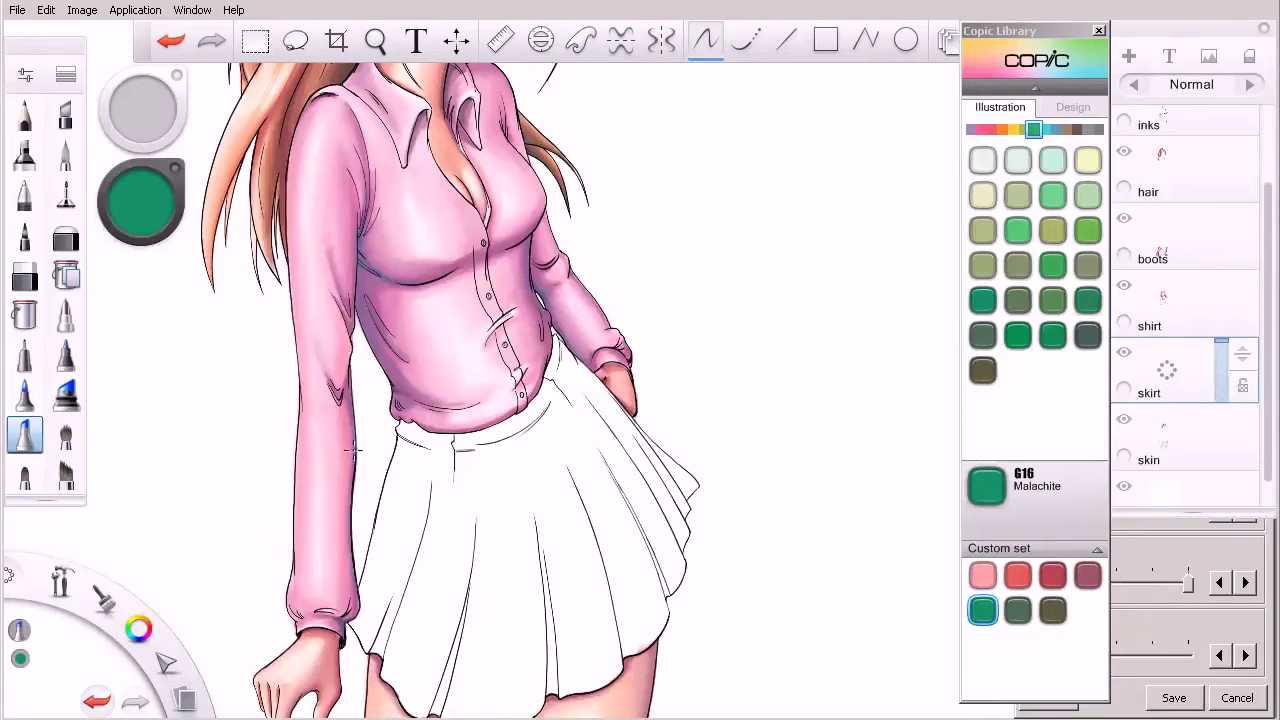
key("ctrl+b")
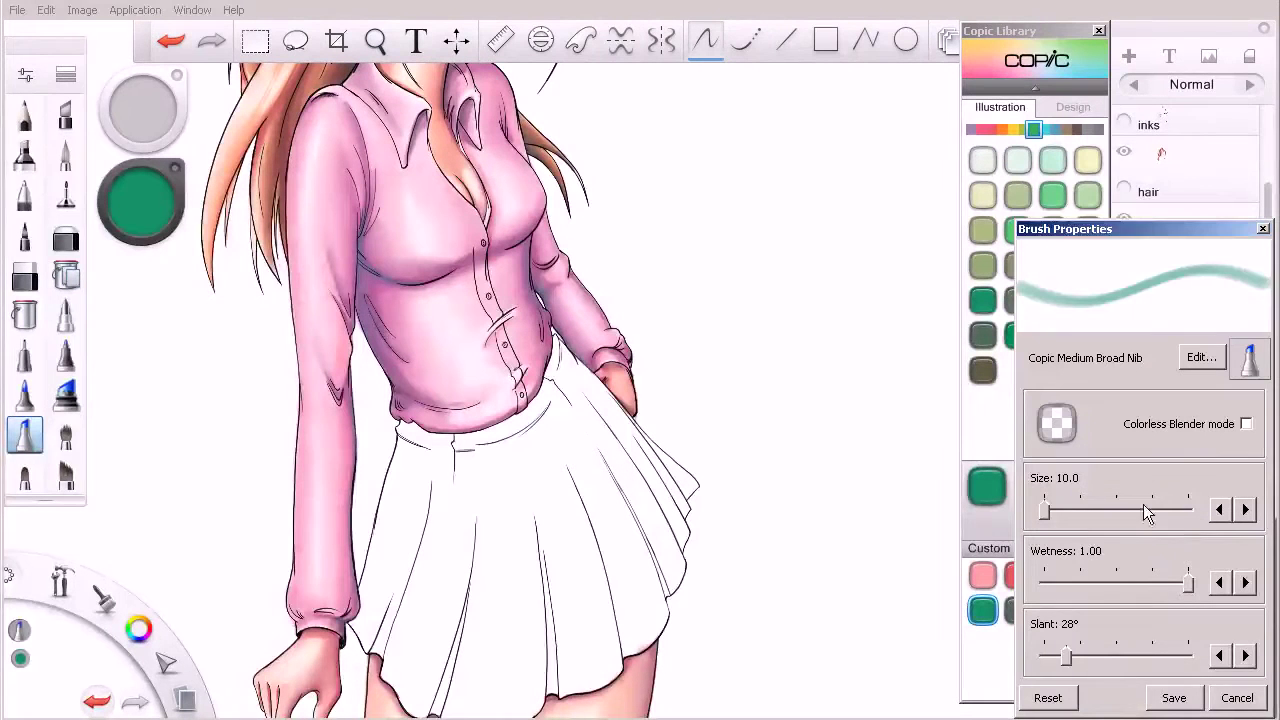
mouse_move(818, 515)
left_mouse_down()
mouse_move(834, 450)
mouse_move(828, 515)
mouse_move(850, 448)
mouse_move(820, 500)
mouse_move(850, 450)
mouse_move(834, 502)
left_mouse_up()
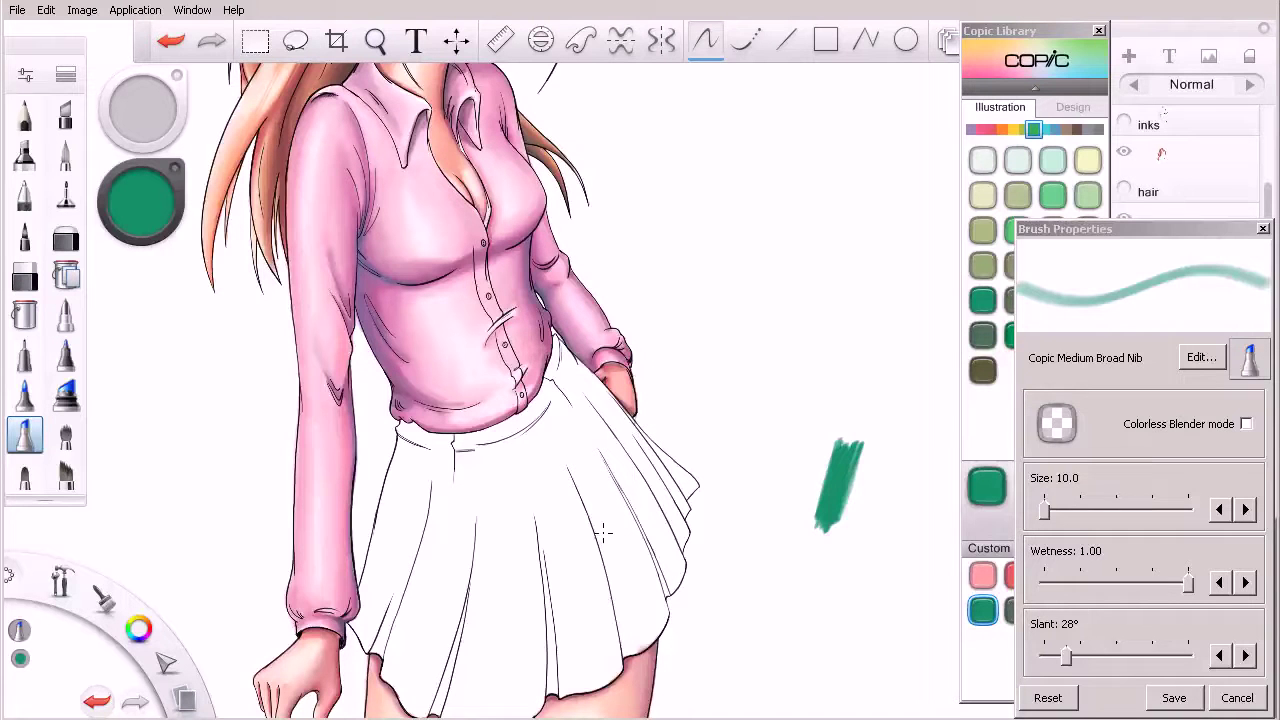
Draw three curved green stripes across the skirt, then undo back to the top stripe near the waist
mouse_move(384, 474)
left_mouse_down()
mouse_move(449, 520)
mouse_move(608, 397)
left_mouse_up()
mouse_move(378, 560)
left_mouse_down()
mouse_move(508, 604)
mouse_move(652, 434)
left_mouse_up()
mouse_move(374, 610)
left_mouse_down()
mouse_move(390, 648)
mouse_move(680, 446)
left_mouse_up()
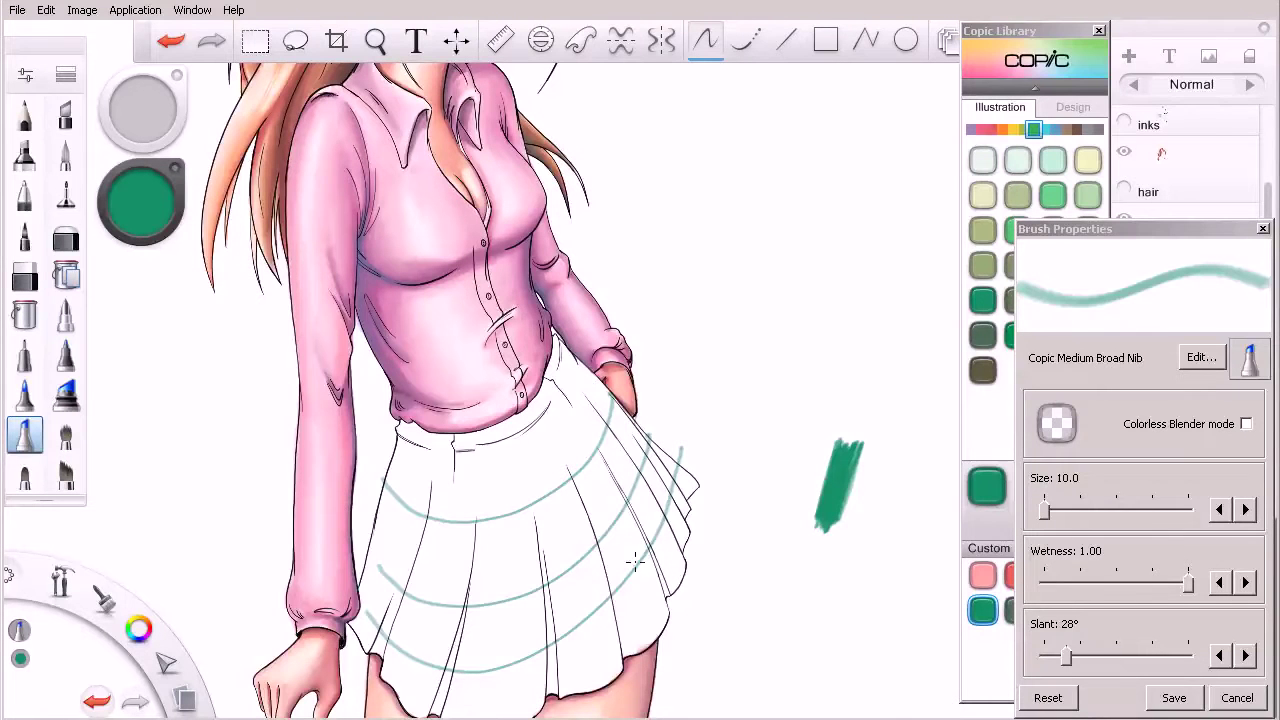
key("ctrl+z")
key("ctrl+z")
key("ctrl+z")
key("ctrl+z")
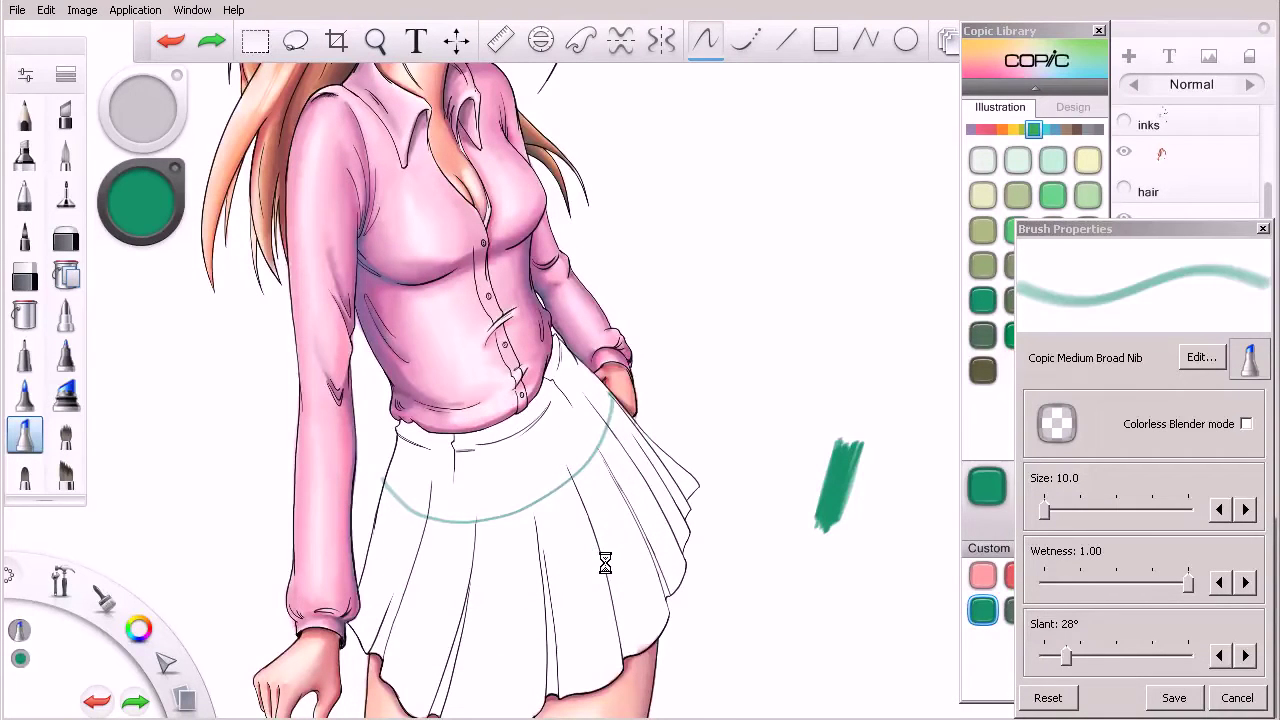
Rotate onto the skirt, resize the marker to 20, and paint a short stripe at mid-right
key("space")
mouse_move(606, 523)
left_mouse_down()
mouse_move(545, 494)
mouse_move(445, 343)
mouse_move(580, 251)
mouse_move(657, 263)
mouse_move(634, 277)
left_mouse_up()
left_click_drag(732, 262, 646, 482)
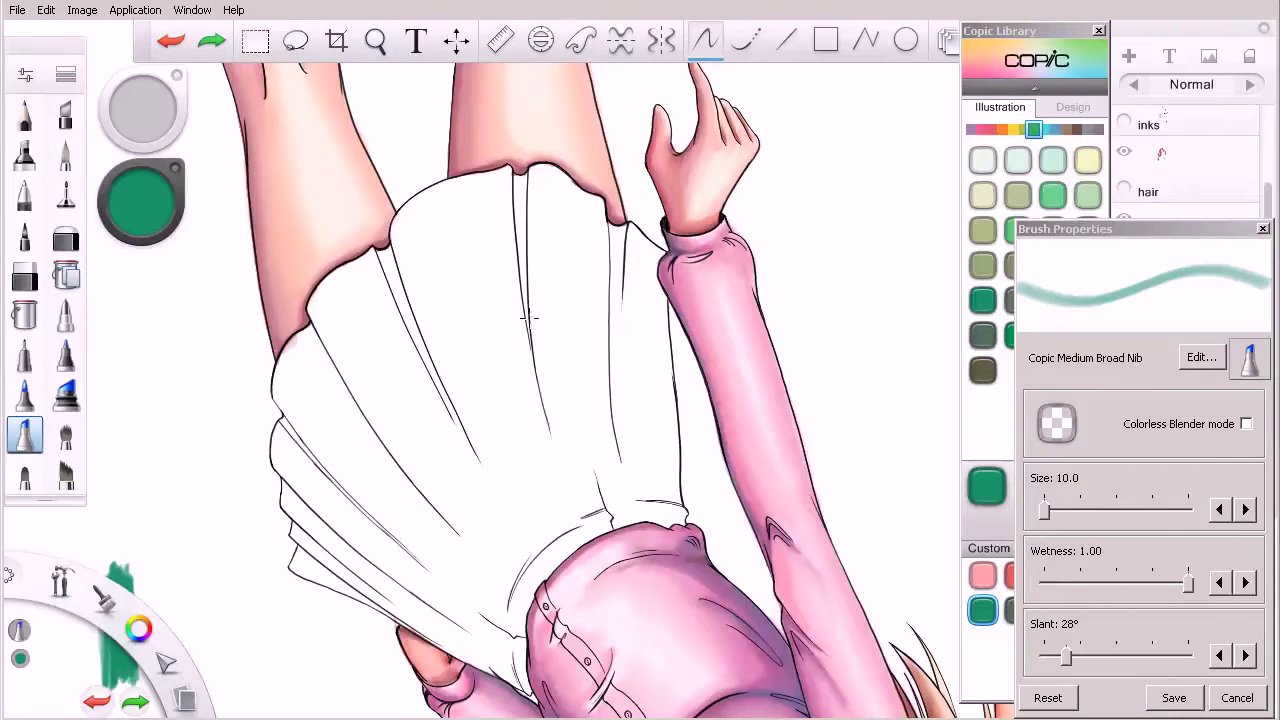
key("space")
mouse_move(541, 358)
left_mouse_down()
mouse_move(563, 423)
mouse_move(651, 438)
mouse_move(306, 471)
left_mouse_up()
mouse_move(165, 412)
left_mouse_down()
mouse_move(150, 455)
mouse_move(142, 432)
left_mouse_up()
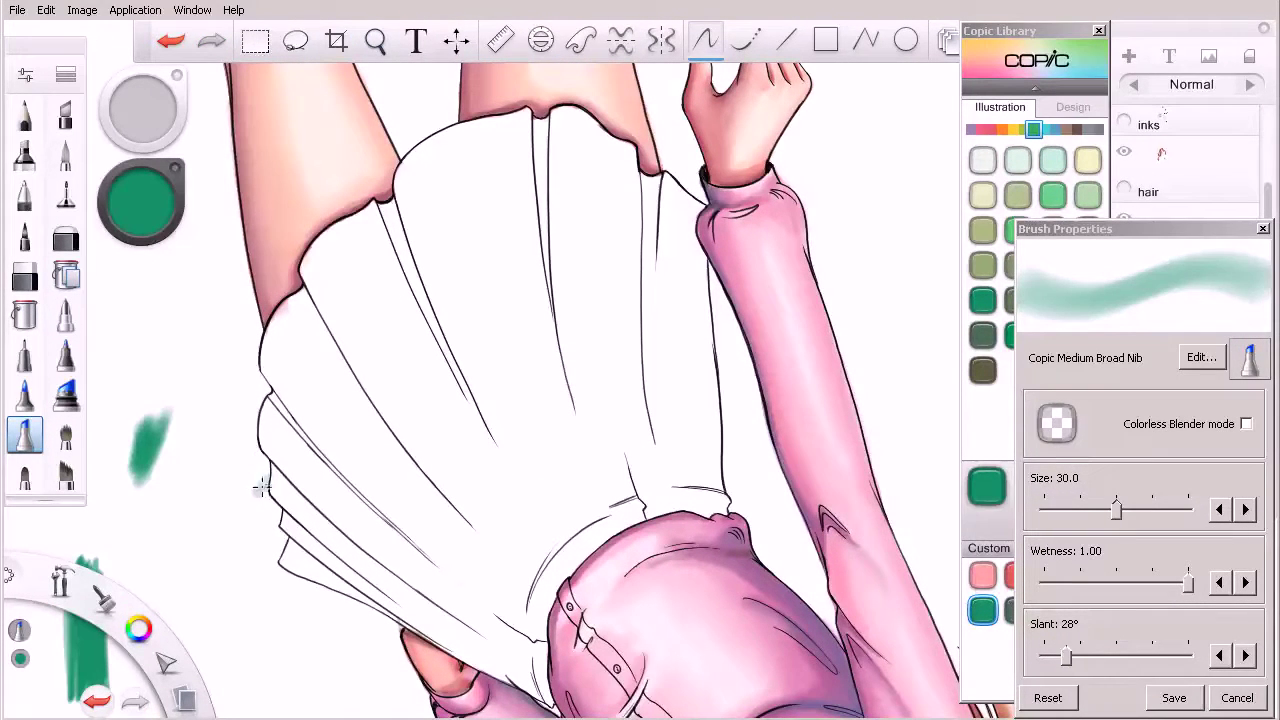
mouse_move(257, 486)
left_mouse_down()
mouse_move(170, 473)
mouse_move(163, 514)
left_mouse_up()
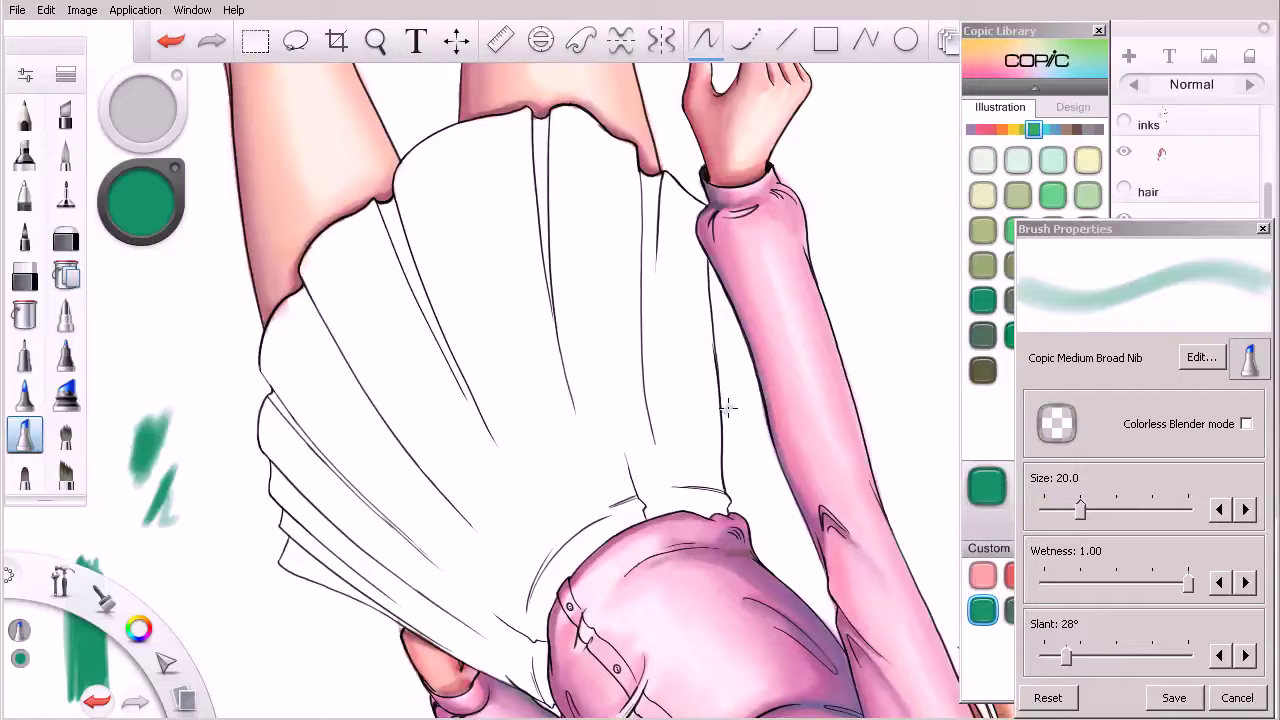
left_click_drag(729, 406, 710, 405)
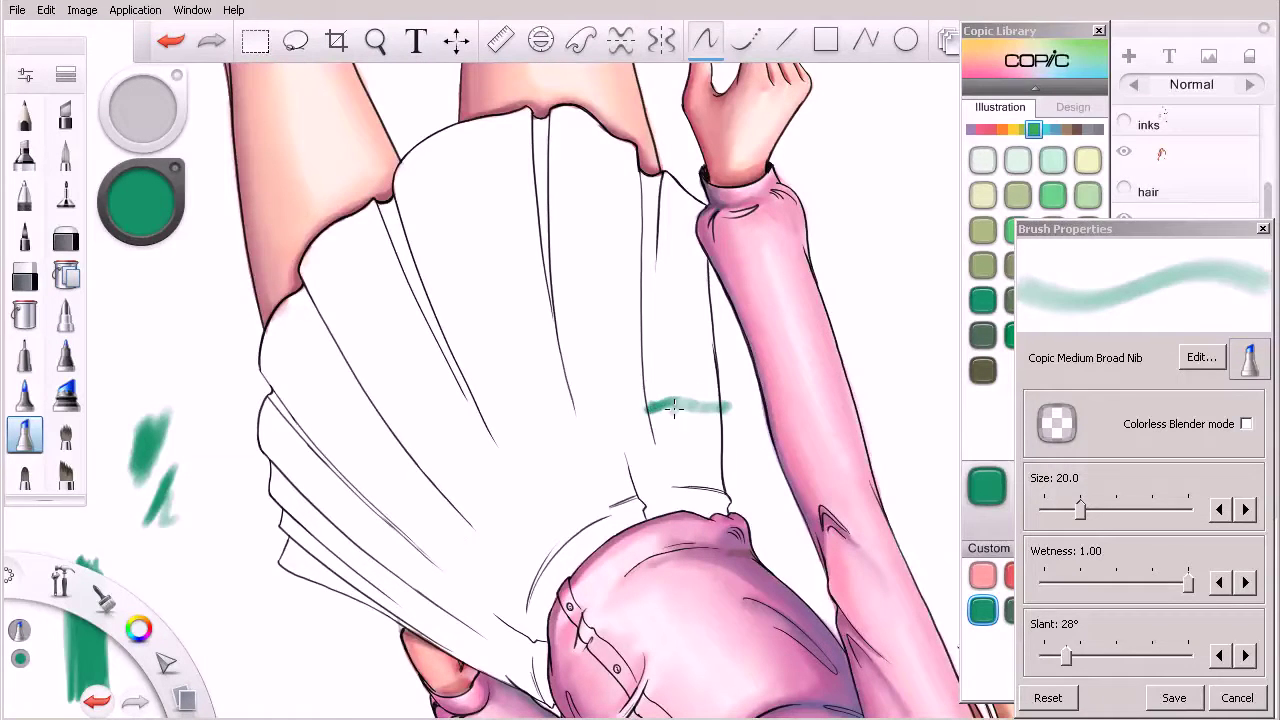
mouse_move(657, 406)
left_mouse_down()
mouse_move(729, 408)
mouse_move(642, 410)
left_mouse_up()
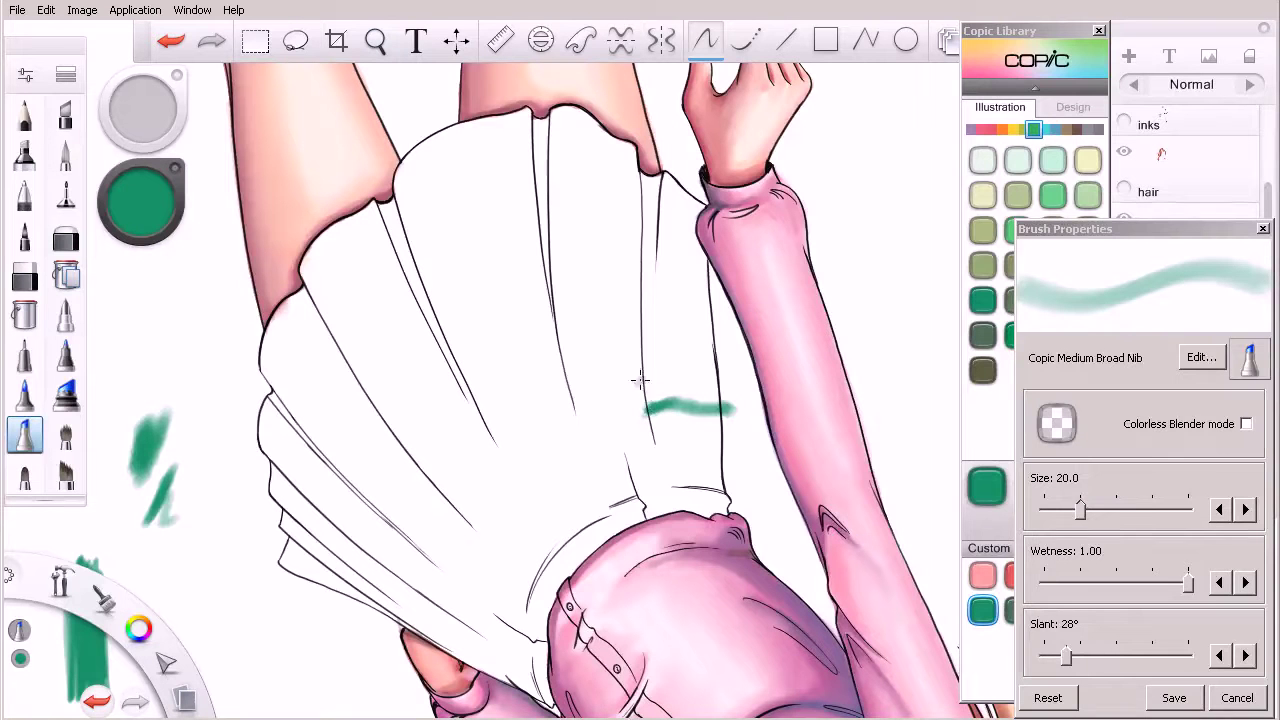
Try extending the green stripe leftward, then undo that extension
key("e")
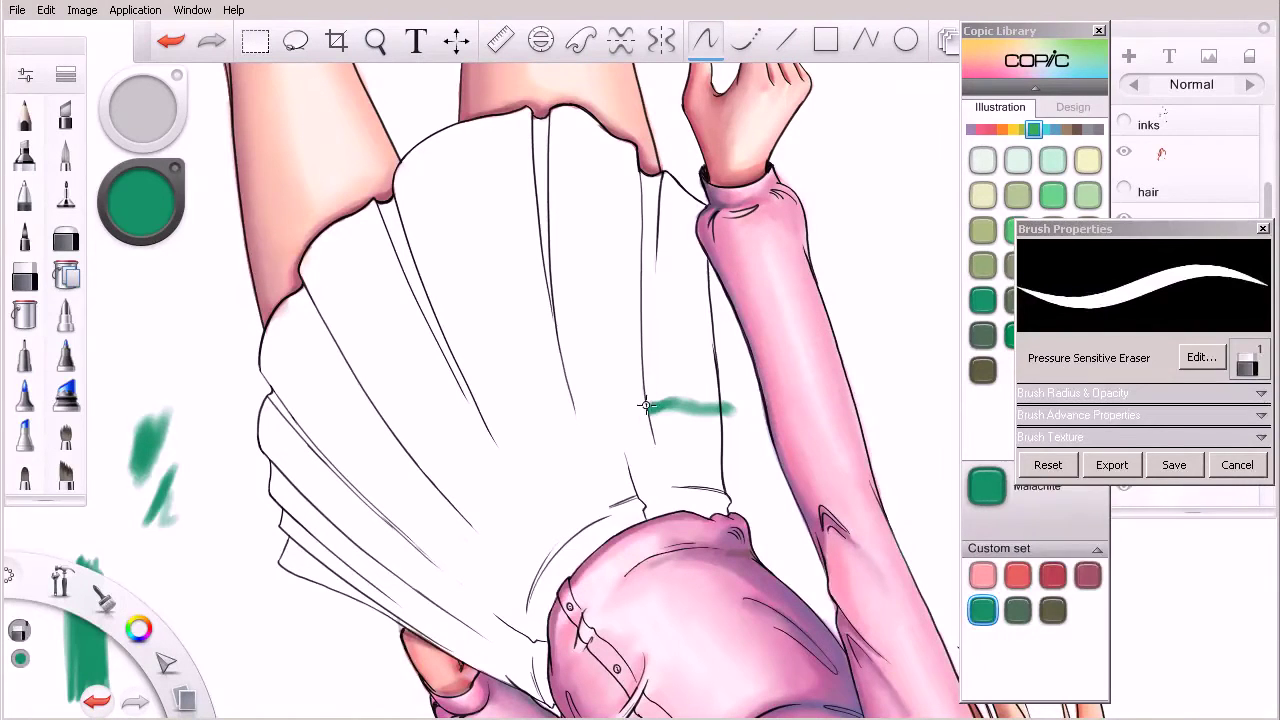
key("e")
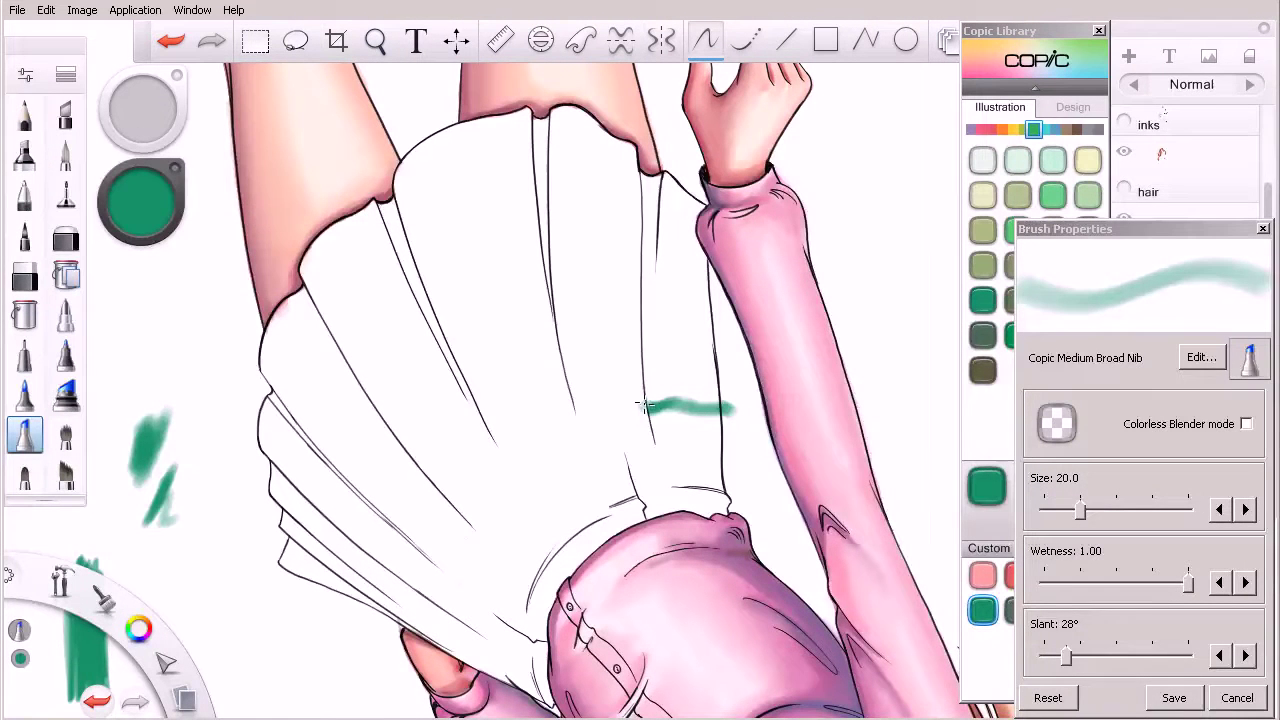
mouse_move(638, 398)
left_mouse_down()
mouse_move(566, 388)
mouse_move(643, 401)
left_mouse_up()
key("ctrl+z")
Rotate the view and continue the stripe down along the pleats, darkening its lower end
key("e")
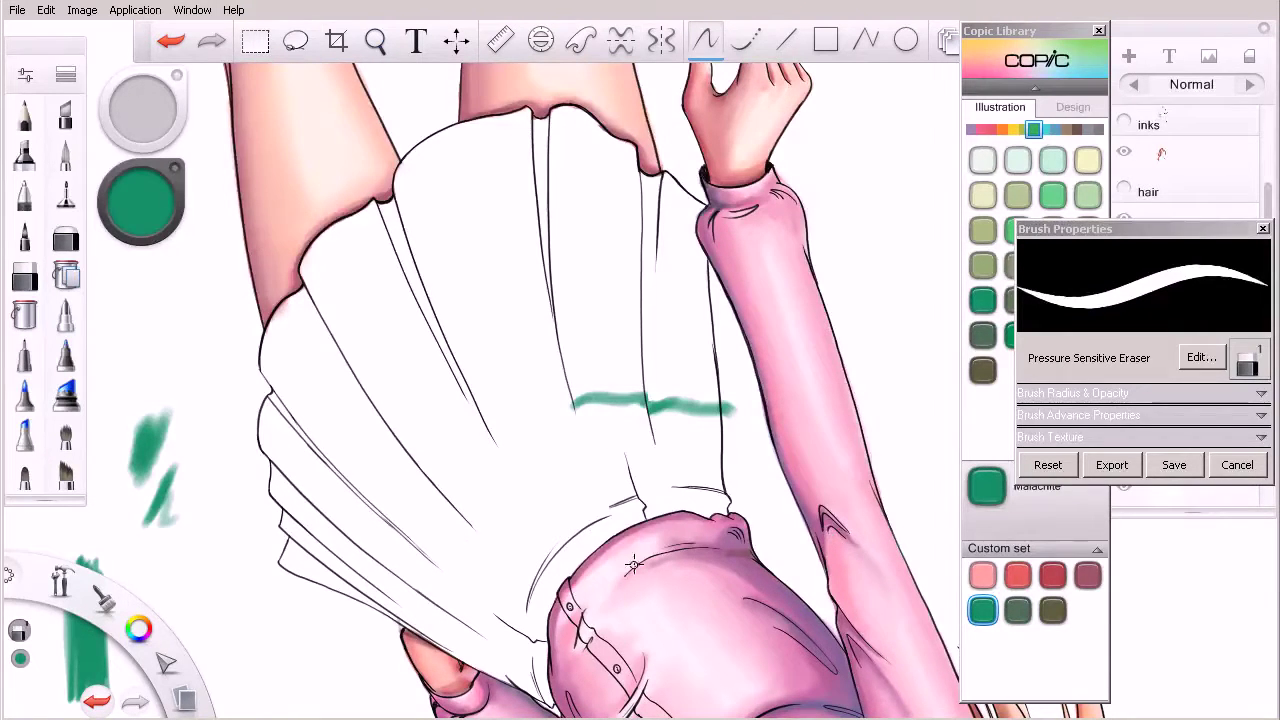
key("z")
mouse_move(641, 597)
left_mouse_down()
mouse_move(640, 366)
mouse_move(505, 420)
mouse_move(522, 404)
mouse_move(551, 401)
mouse_move(496, 436)
mouse_move(538, 402)
left_mouse_up()
key("e")
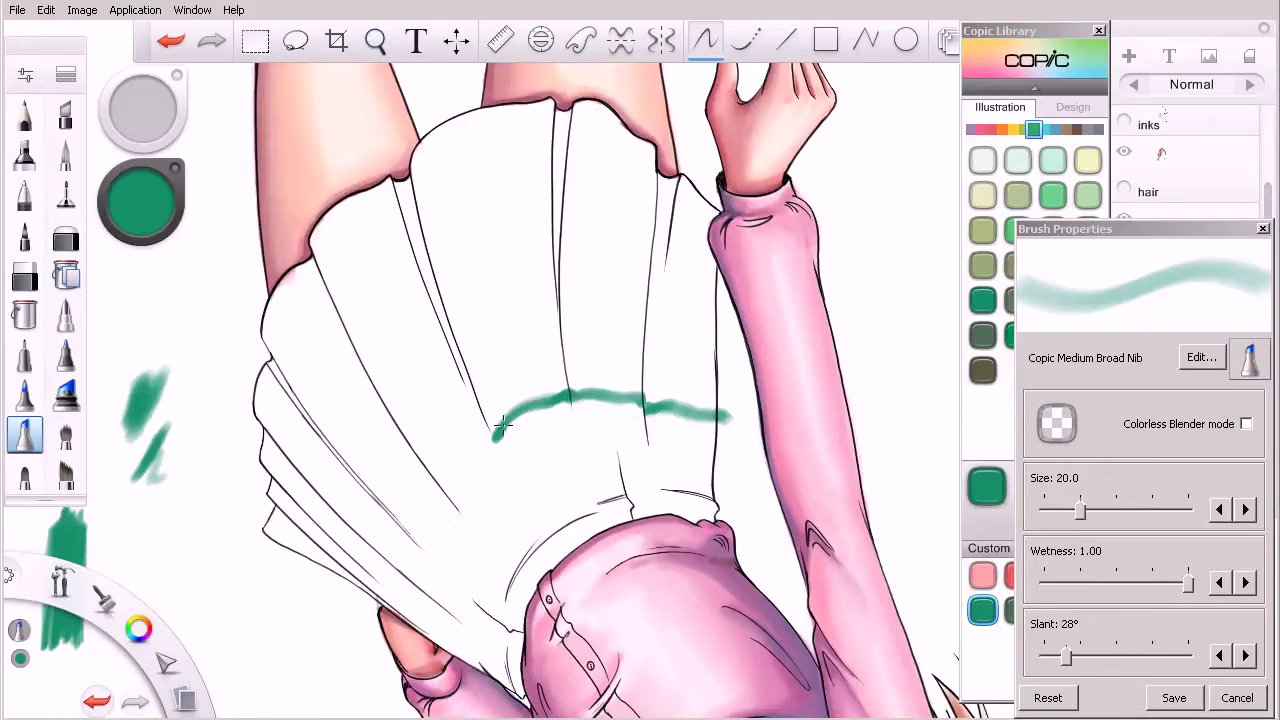
left_click_drag(492, 433, 443, 491)
left_click_drag(488, 438, 441, 495)
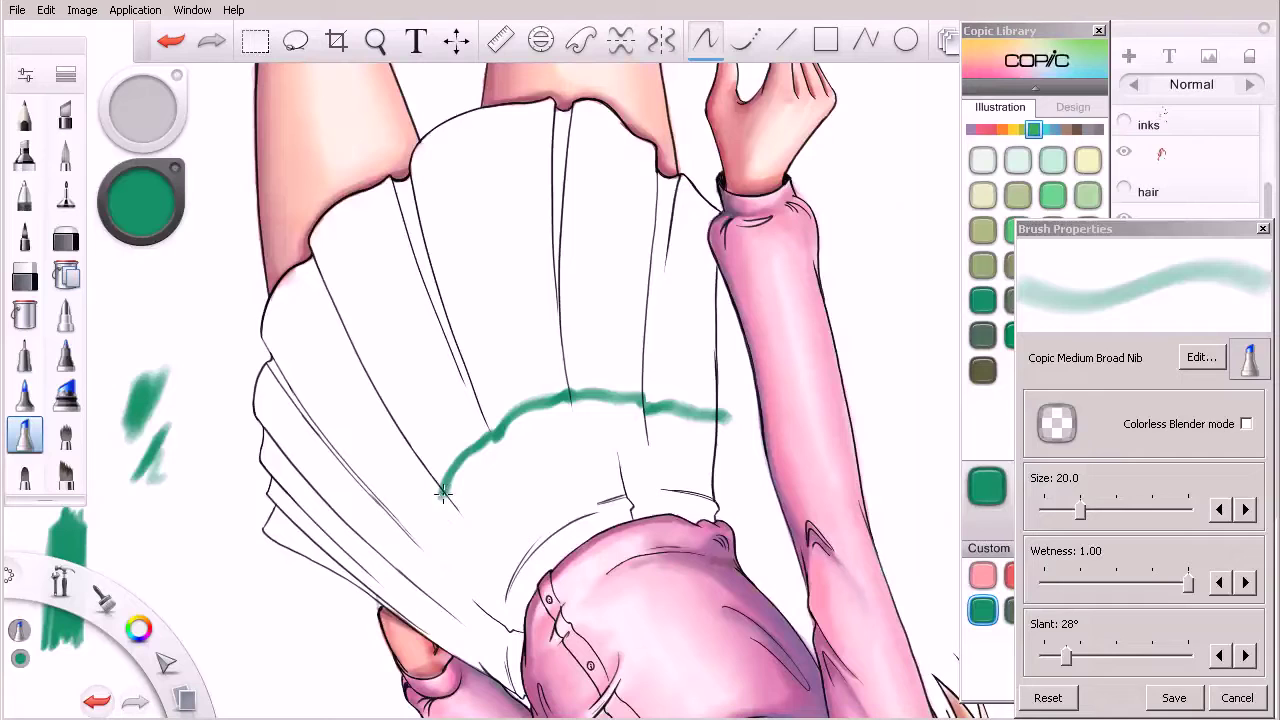
Extend the green stripe down the skirt's left side toward the hem
key("e")
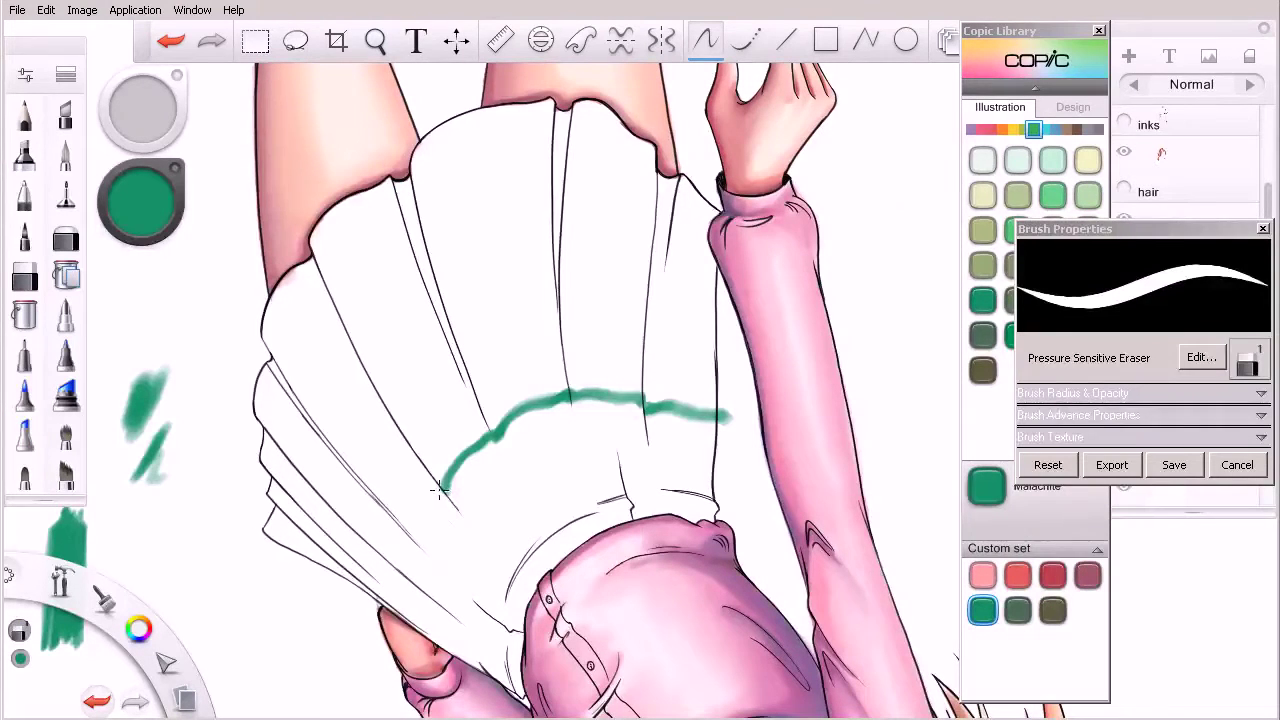
key("space")
mouse_move(563, 586)
left_mouse_down()
mouse_move(640, 370)
mouse_move(503, 581)
mouse_move(574, 411)
left_mouse_up()
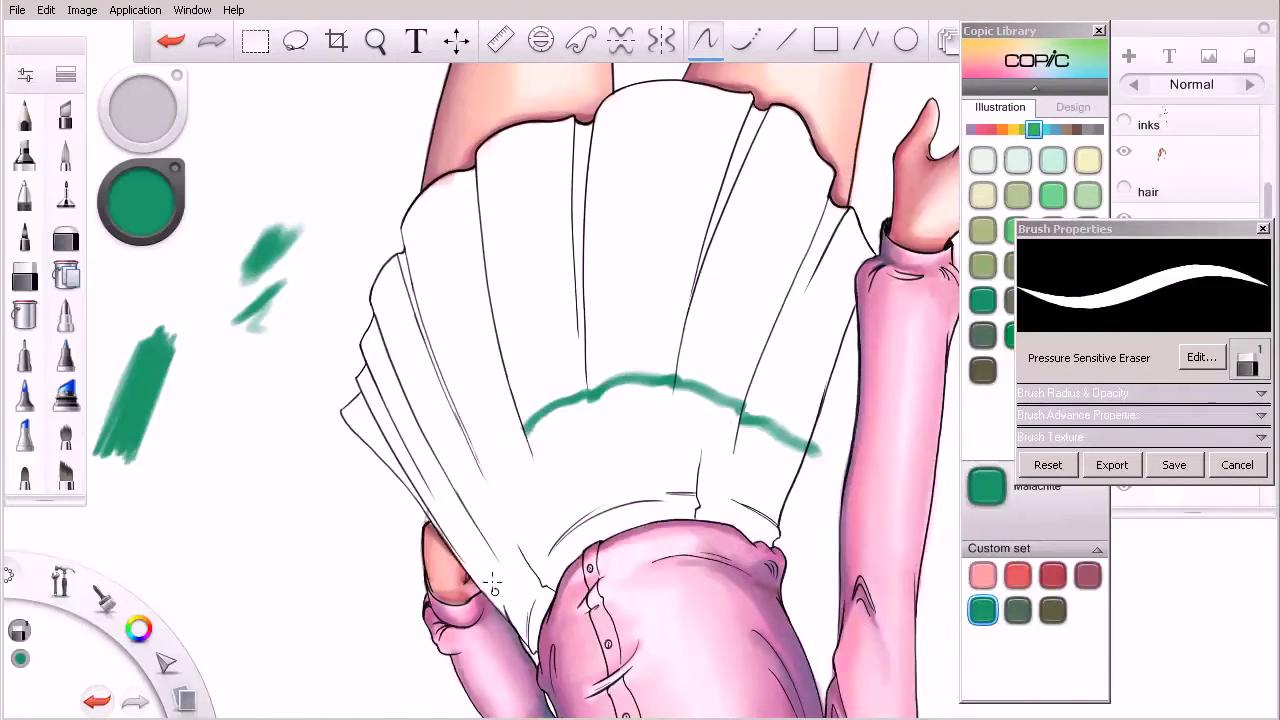
key("e")
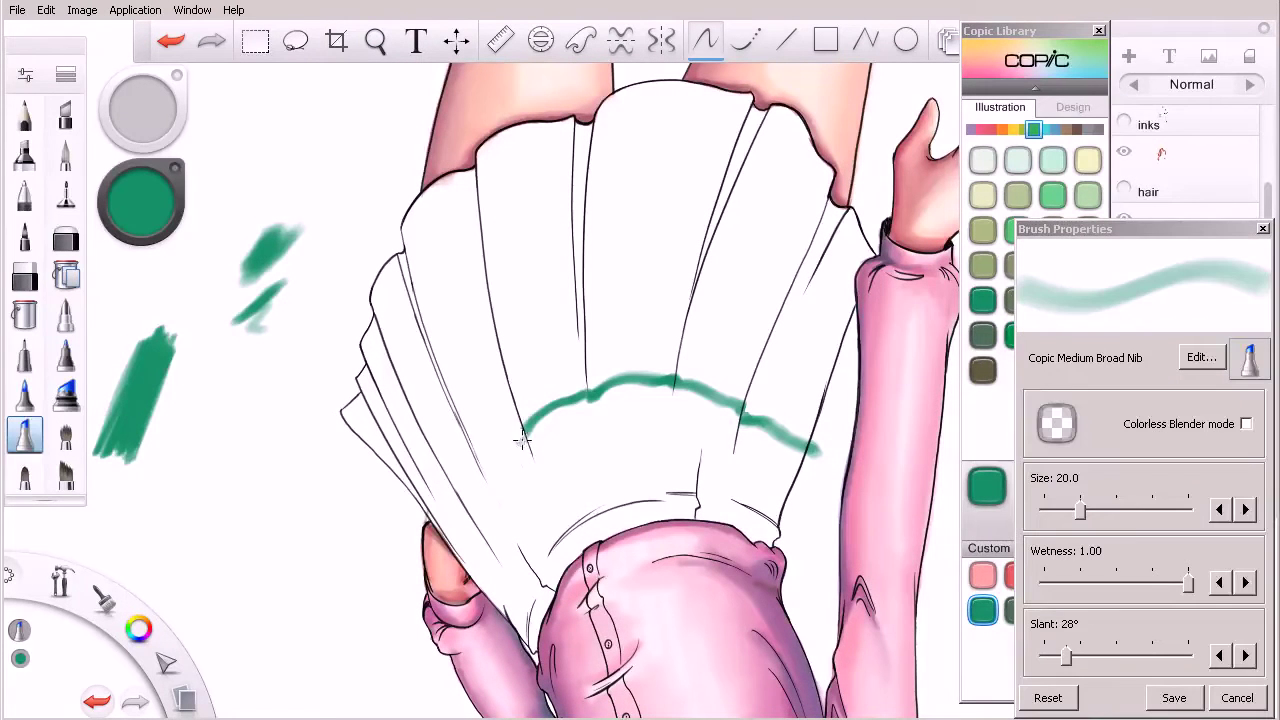
mouse_move(510, 444)
left_mouse_down()
mouse_move(482, 478)
mouse_move(531, 441)
left_mouse_up()
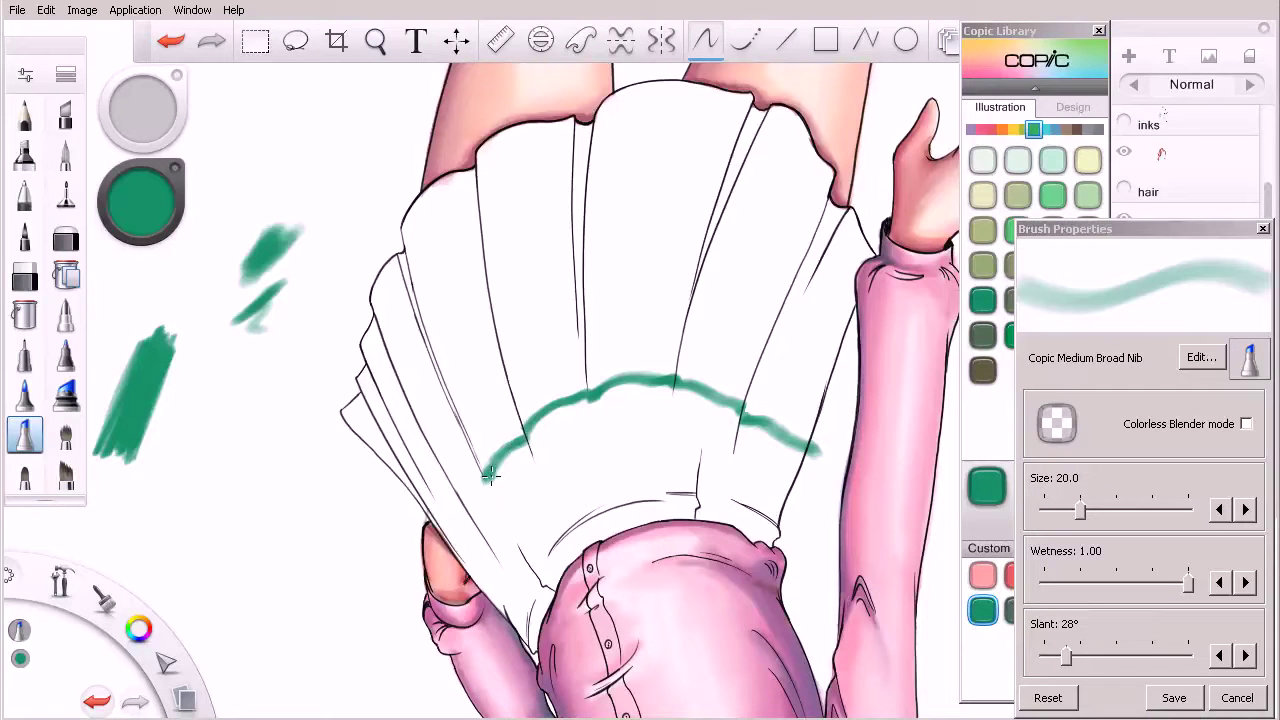
key("e")
key("e")
mouse_move(482, 484)
left_mouse_down()
mouse_move(471, 503)
mouse_move(486, 477)
left_mouse_up()
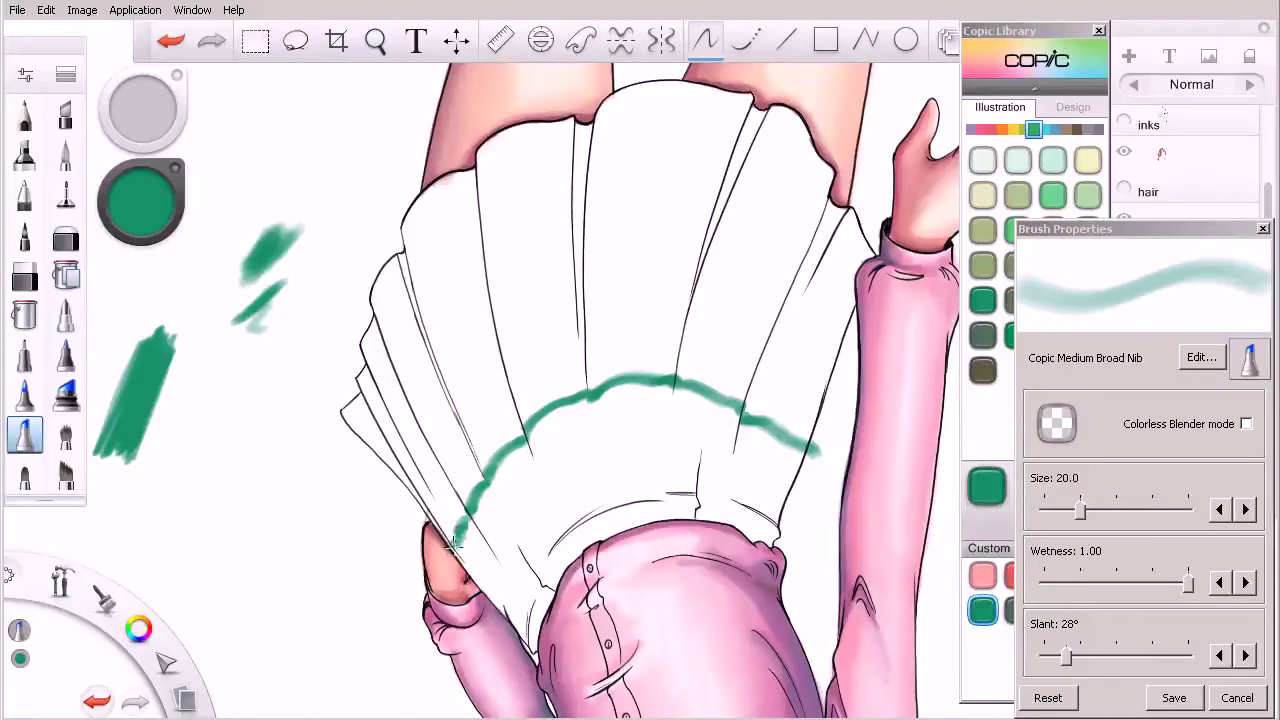
Trim the stripe's right end slightly with the eraser
key("e")
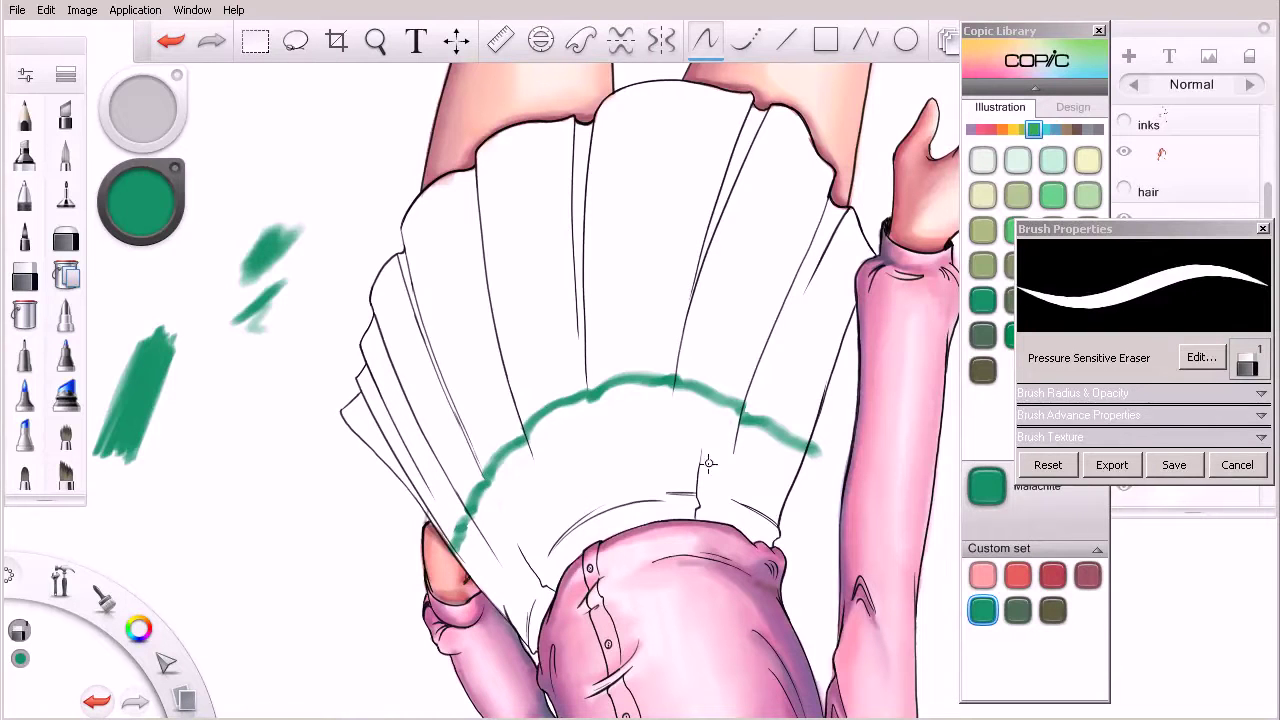
key("e")
key("e")
key("e")
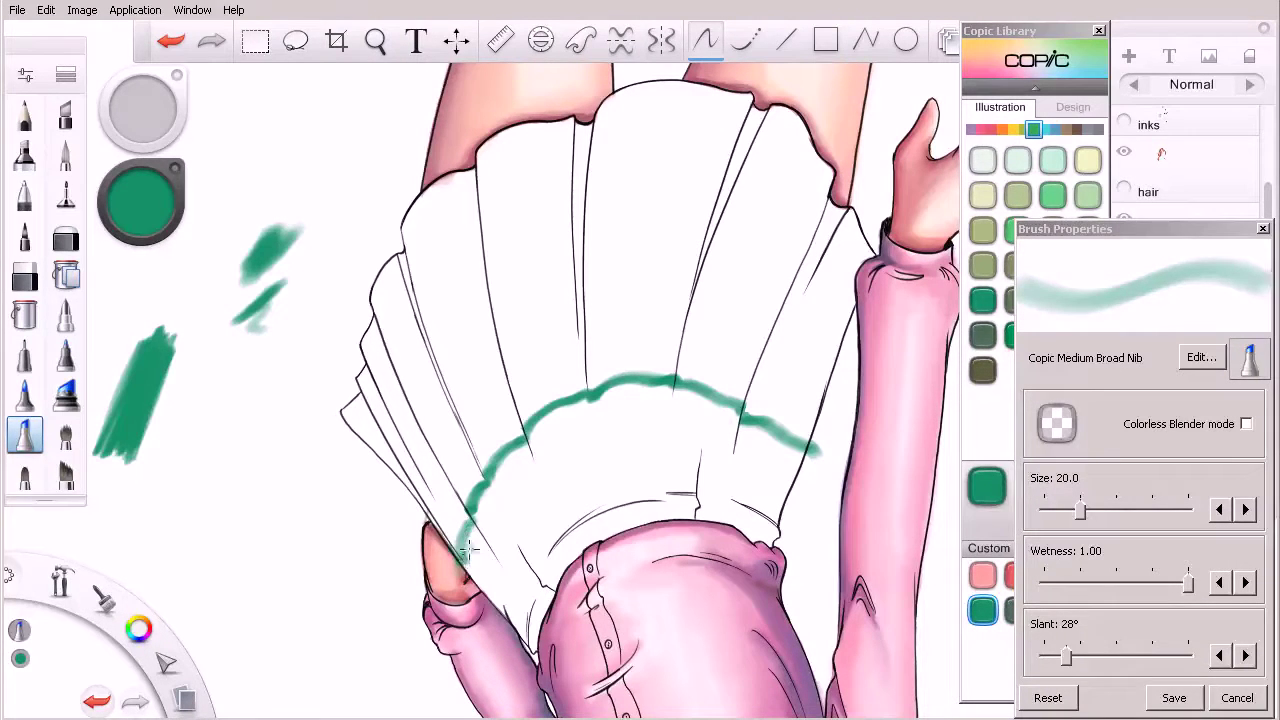
key("e")
key("e")
key("e")
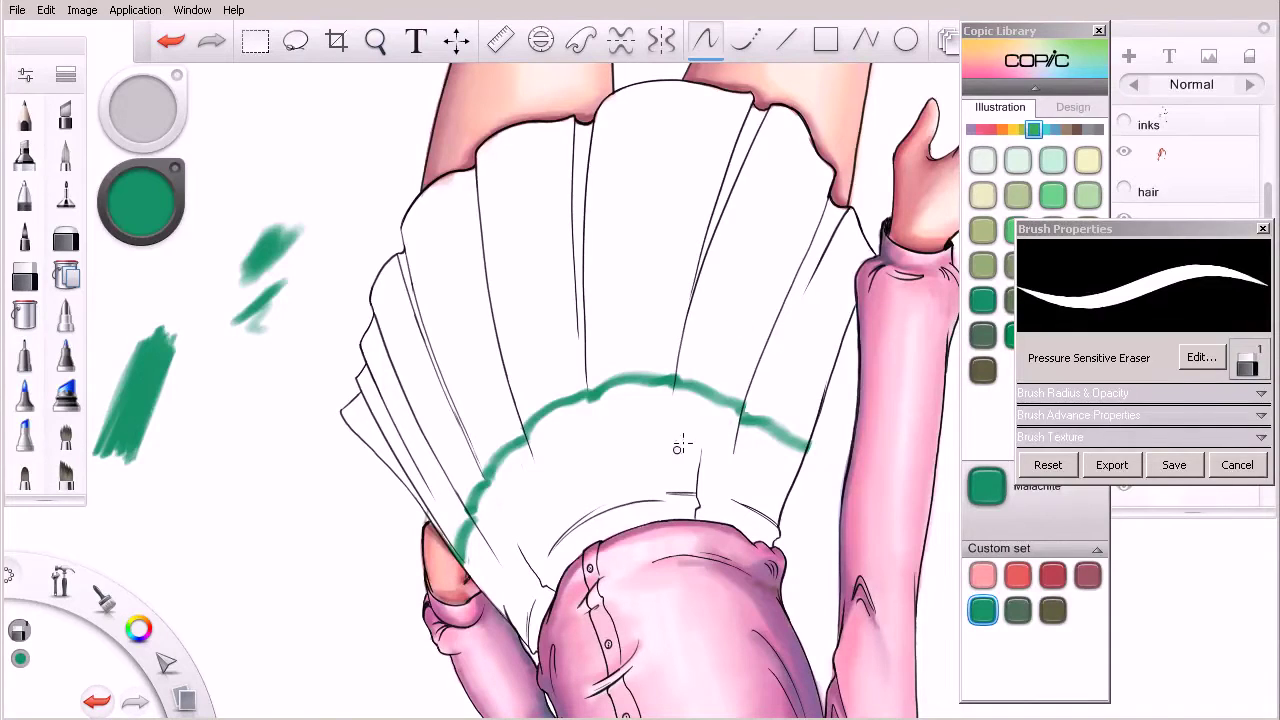
key("space")
Erase the ragged tip at the stripe's right end
mouse_move(640, 527)
left_mouse_down()
mouse_move(737, 531)
mouse_move(786, 480)
mouse_move(785, 503)
mouse_move(758, 352)
left_mouse_up()
key("space")
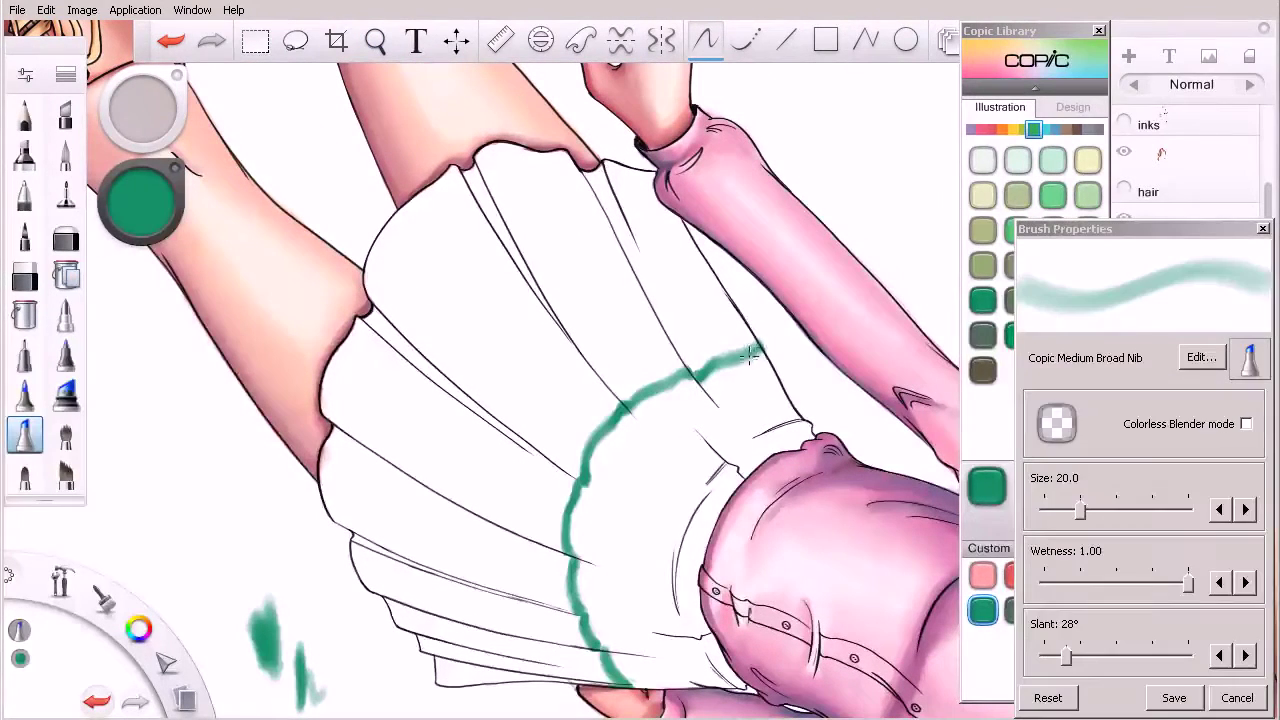
key("e")
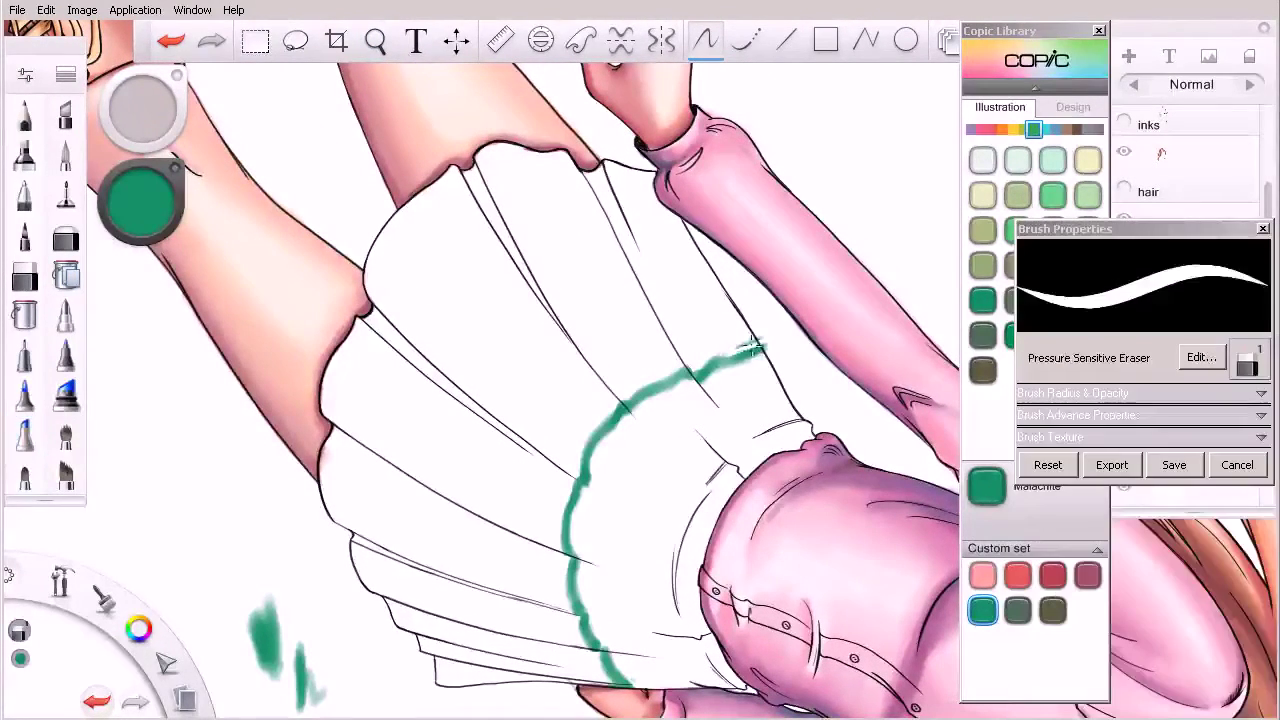
left_click_drag(765, 336, 738, 364)
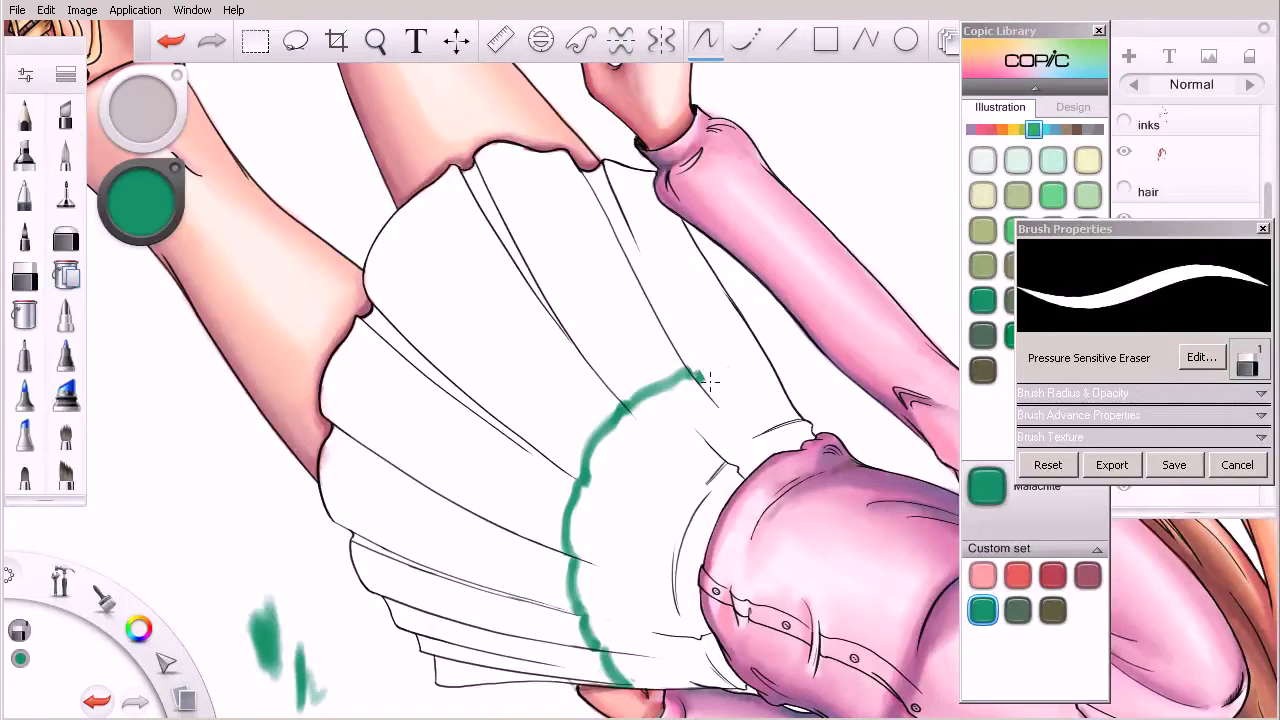
Redraw the stripe's extension rightward across the skirt and stroke over it to darken
key("e")
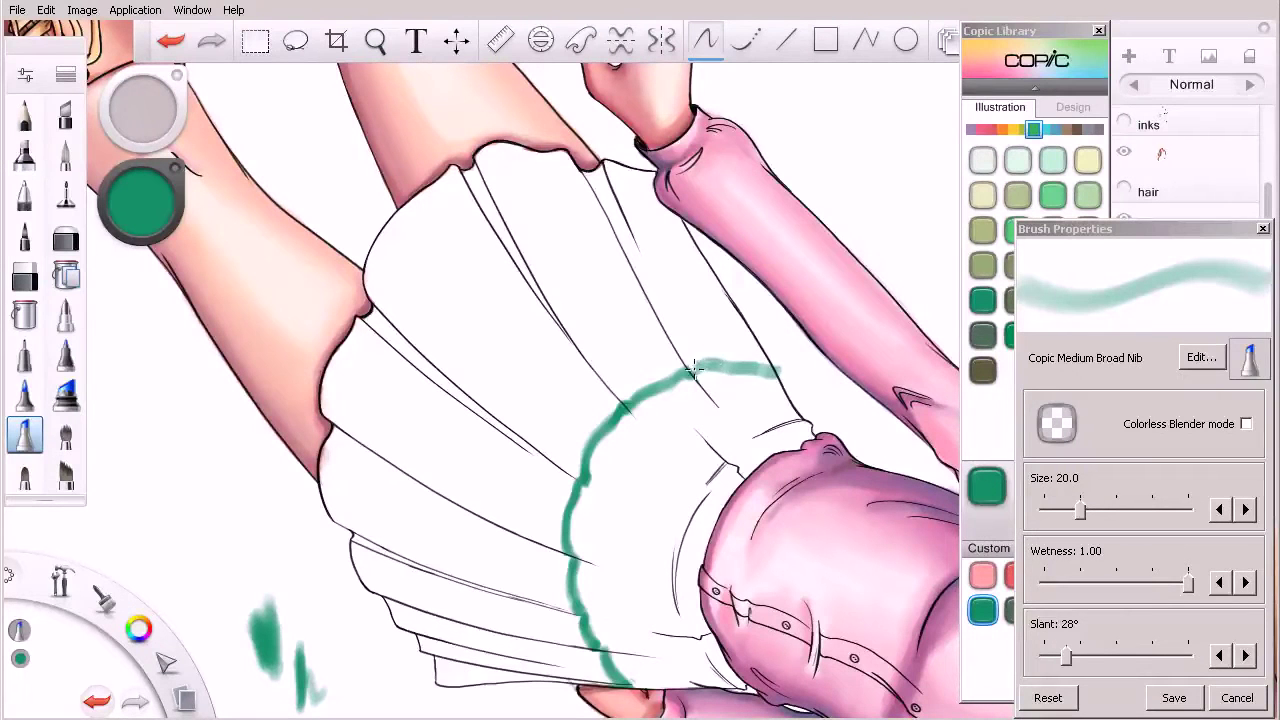
left_click_drag(688, 372, 796, 372)
key("ctrl+z")
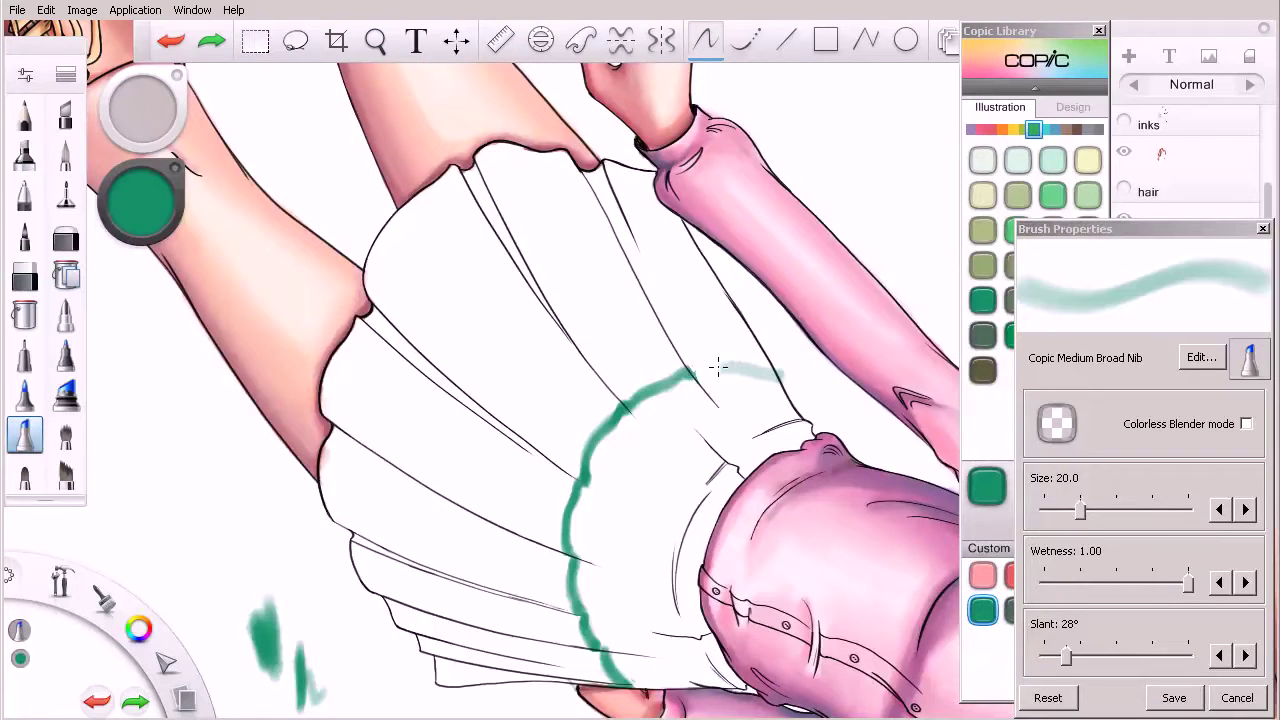
left_click_drag(695, 375, 800, 372)
key("e")
key("e")
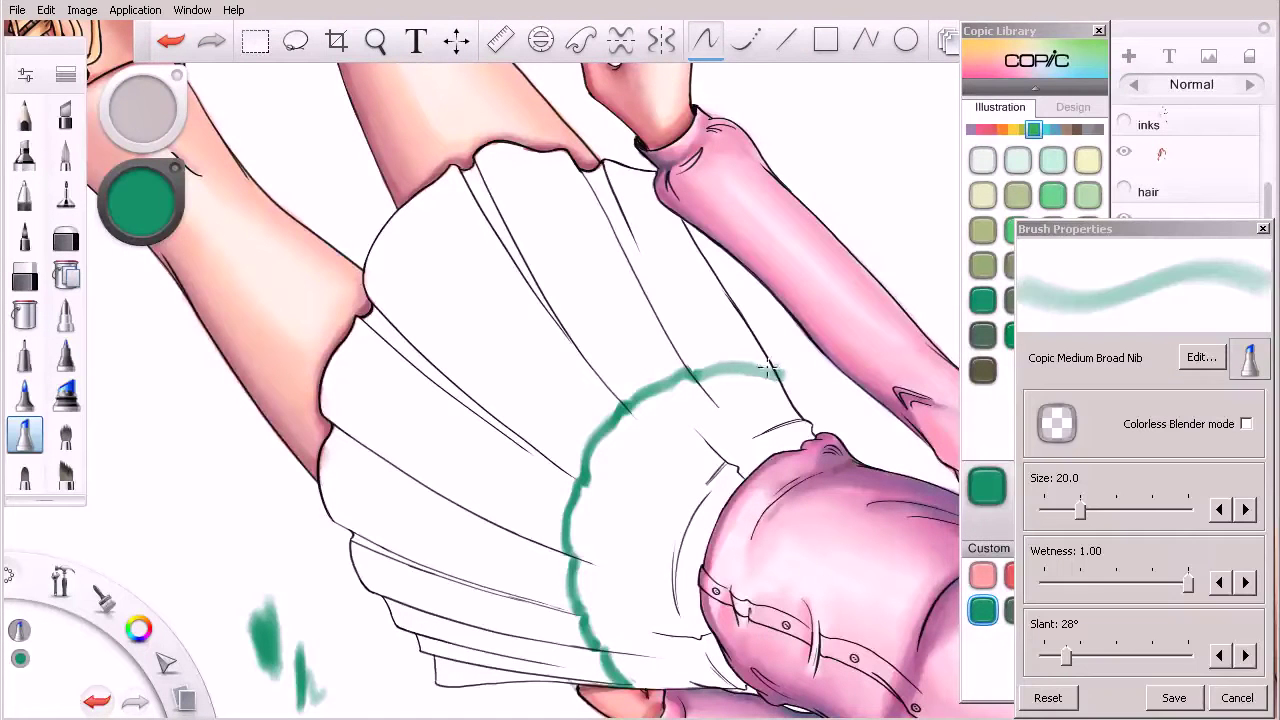
mouse_move(704, 372)
left_mouse_down()
mouse_move(788, 372)
mouse_move(710, 375)
left_mouse_up()
key("e")
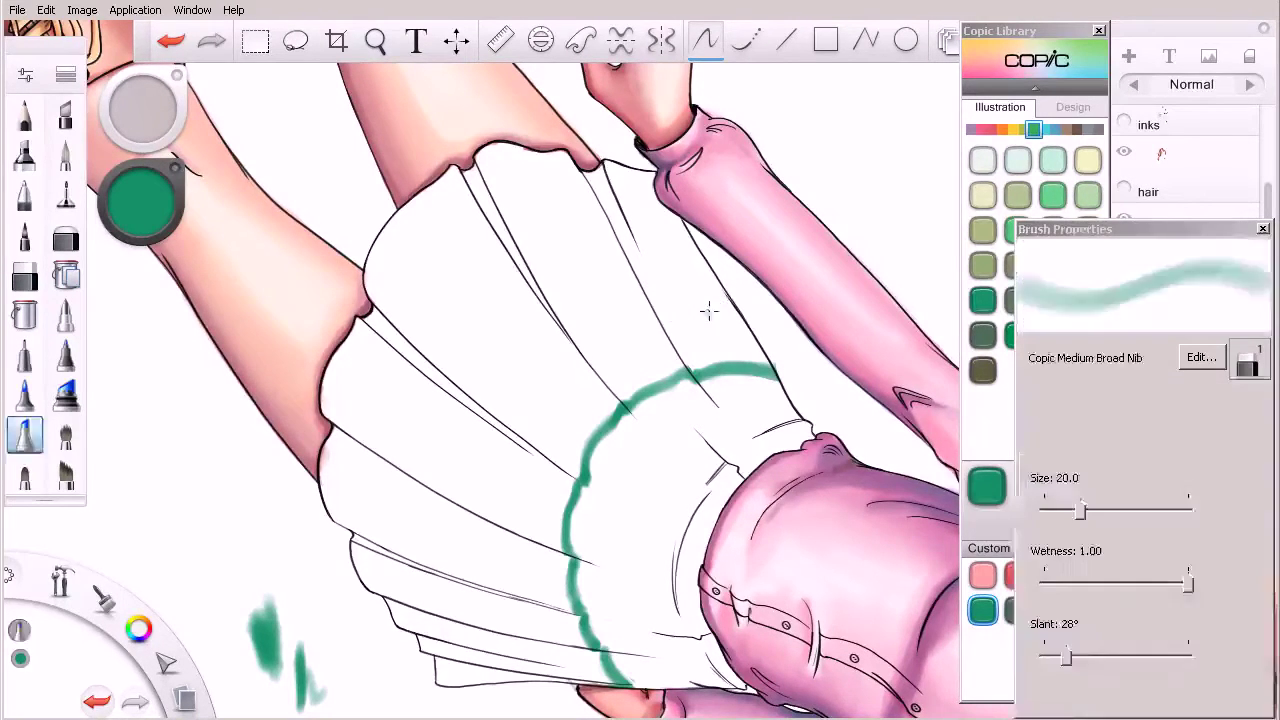
key("e")
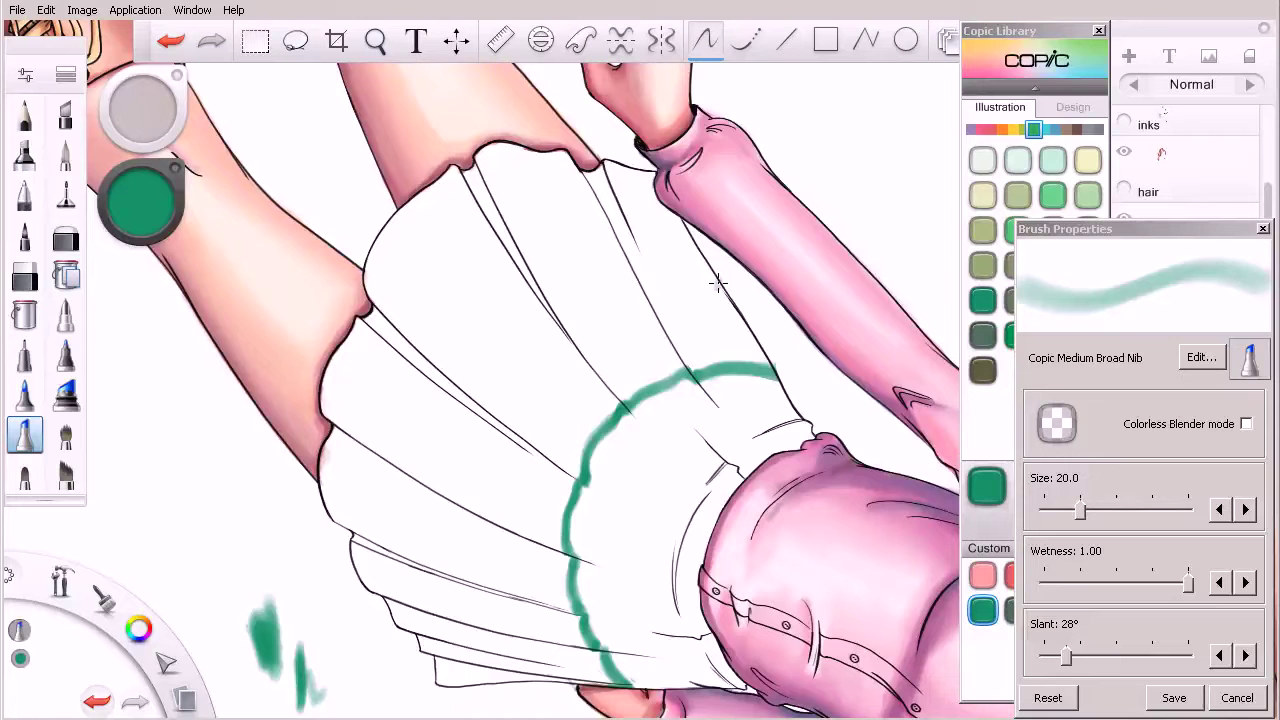
Paint a second green stripe across the upper skirt, erase part, then overpaint to darken it
mouse_move(718, 283)
left_mouse_down()
mouse_move(669, 292)
mouse_move(728, 283)
left_mouse_up()
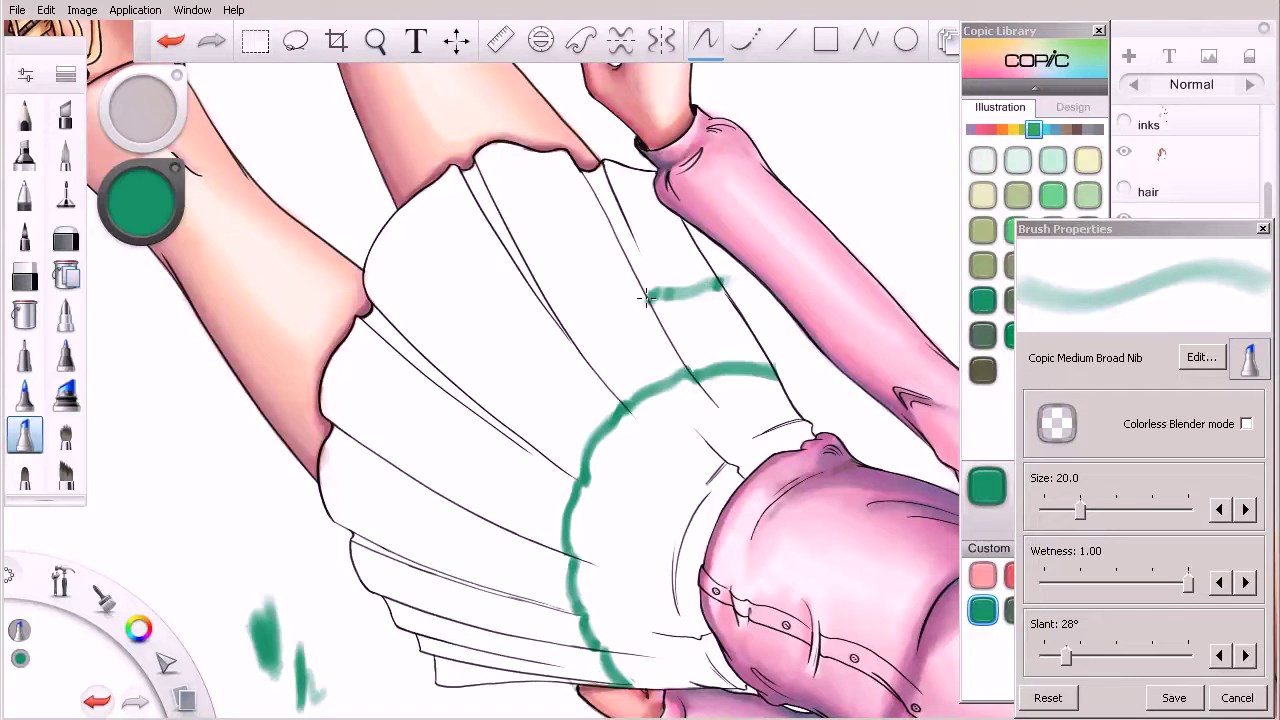
mouse_move(637, 298)
left_mouse_down()
mouse_move(566, 314)
mouse_move(652, 291)
mouse_move(565, 326)
left_mouse_up()
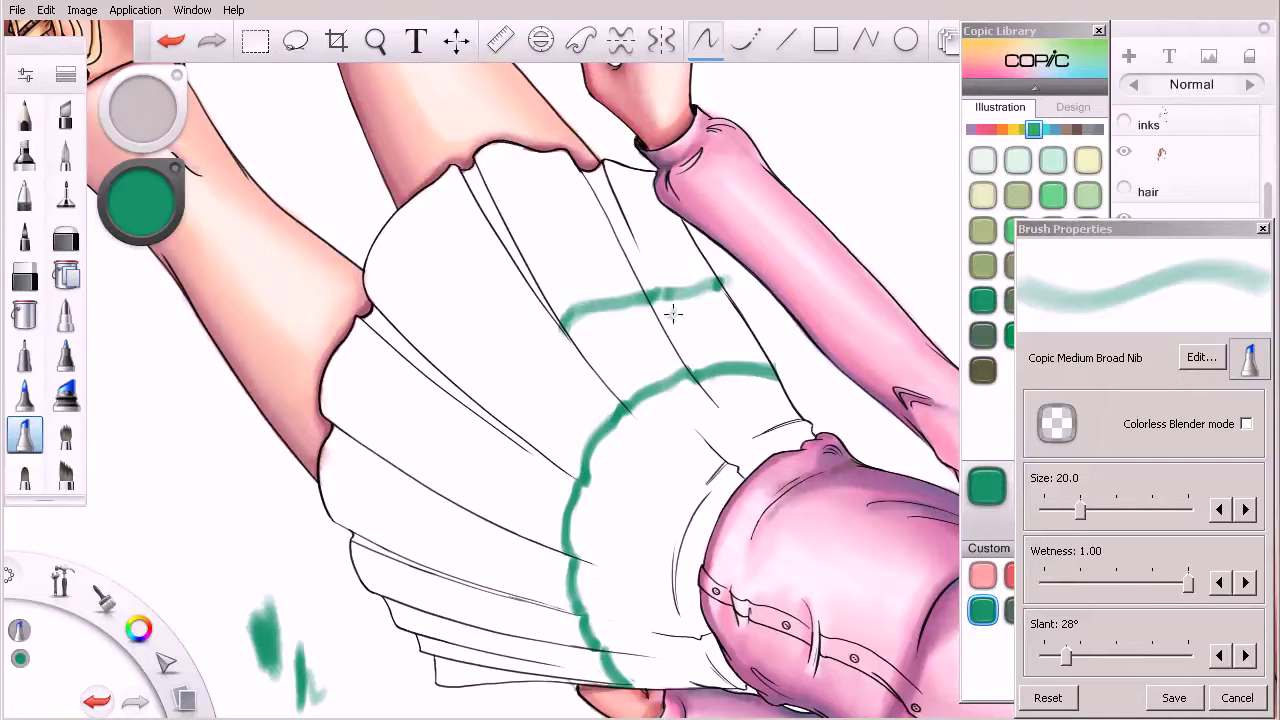
key("e")
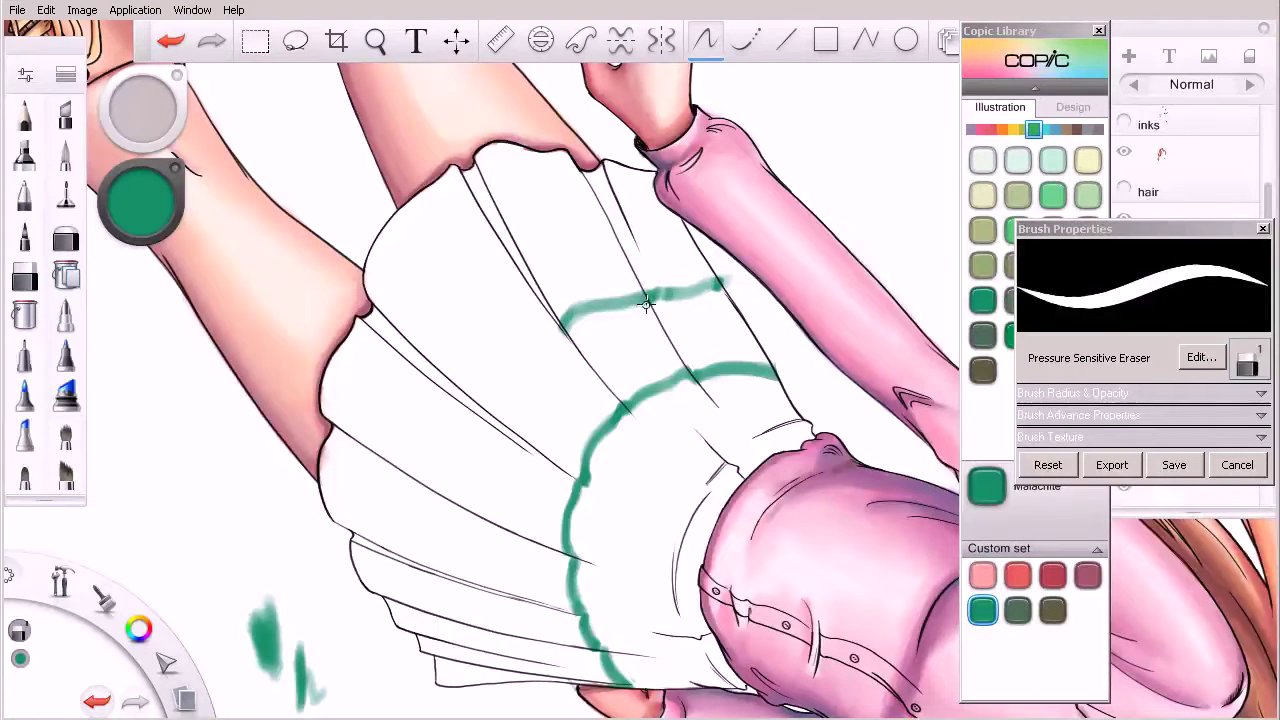
mouse_move(628, 300)
left_mouse_down()
mouse_move(591, 289)
mouse_move(624, 292)
mouse_move(556, 319)
left_mouse_up()
key("e")
mouse_move(620, 292)
left_mouse_down()
mouse_move(550, 322)
mouse_move(676, 281)
left_mouse_up()
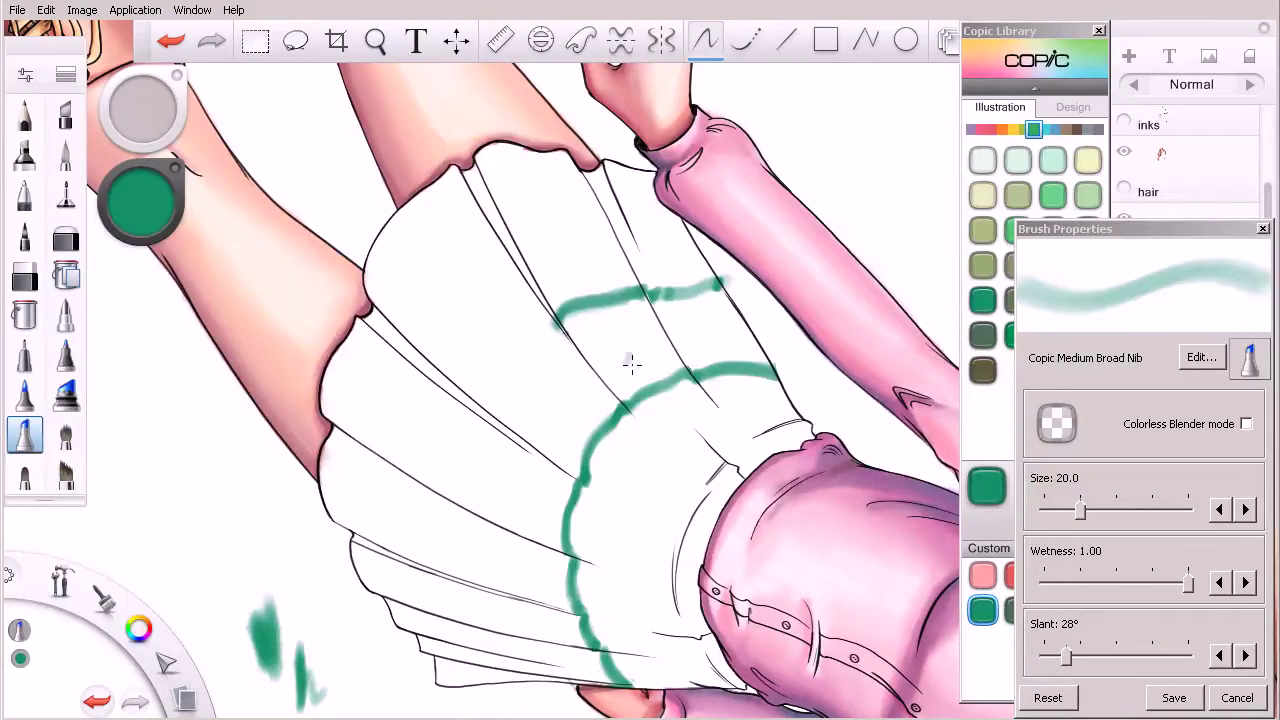
key("space")
Extend the second green stripe down-left along the skirt, redrawing faint strokes darker
mouse_move(663, 512)
left_mouse_down()
mouse_move(703, 531)
mouse_move(651, 543)
mouse_move(730, 531)
mouse_move(654, 523)
mouse_move(637, 480)
mouse_move(643, 523)
mouse_move(621, 493)
left_mouse_up()
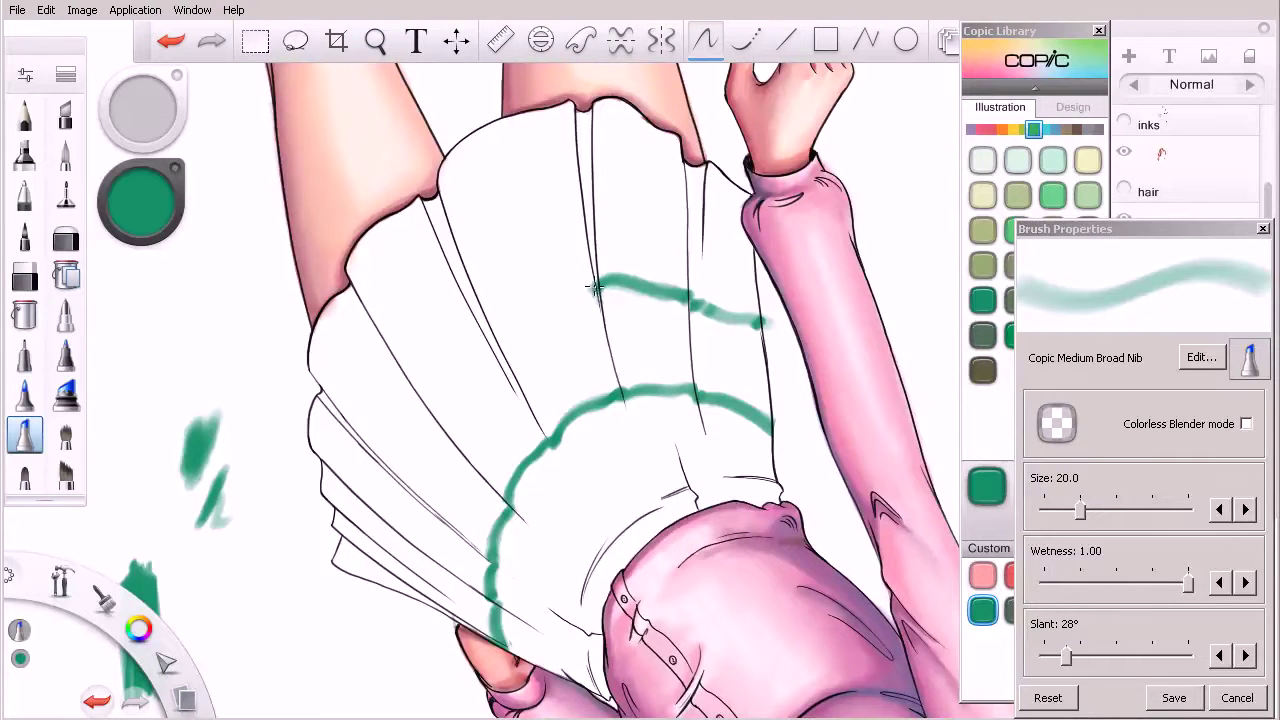
mouse_move(590, 288)
left_mouse_down()
mouse_move(554, 297)
mouse_move(508, 356)
left_mouse_up()
key("ctrl+z")
mouse_move(590, 292)
left_mouse_down()
mouse_move(508, 323)
mouse_move(508, 337)
mouse_move(527, 305)
mouse_move(588, 283)
mouse_move(508, 316)
mouse_move(500, 345)
mouse_move(578, 290)
left_mouse_up()
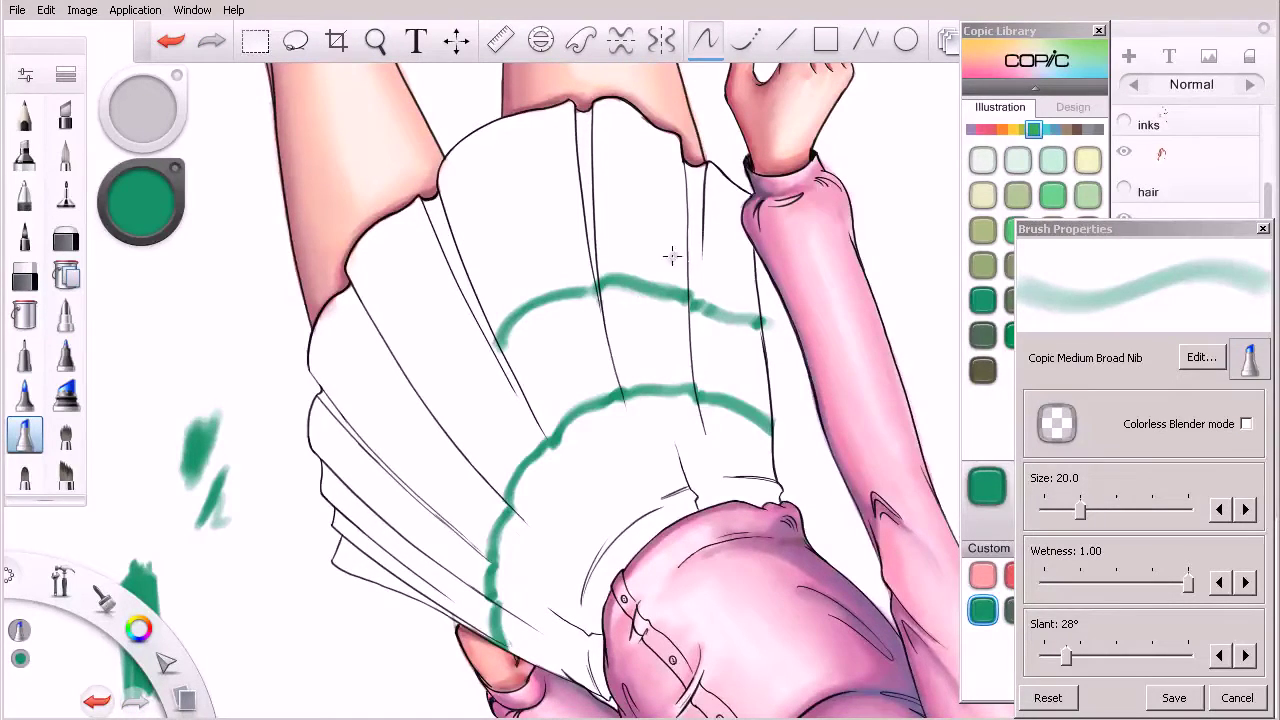
mouse_move(494, 347)
left_mouse_down()
mouse_move(447, 395)
mouse_move(440, 432)
left_mouse_up()
key("ctrl+z")
mouse_move(463, 370)
left_mouse_down()
mouse_move(432, 422)
mouse_move(470, 367)
left_mouse_up()
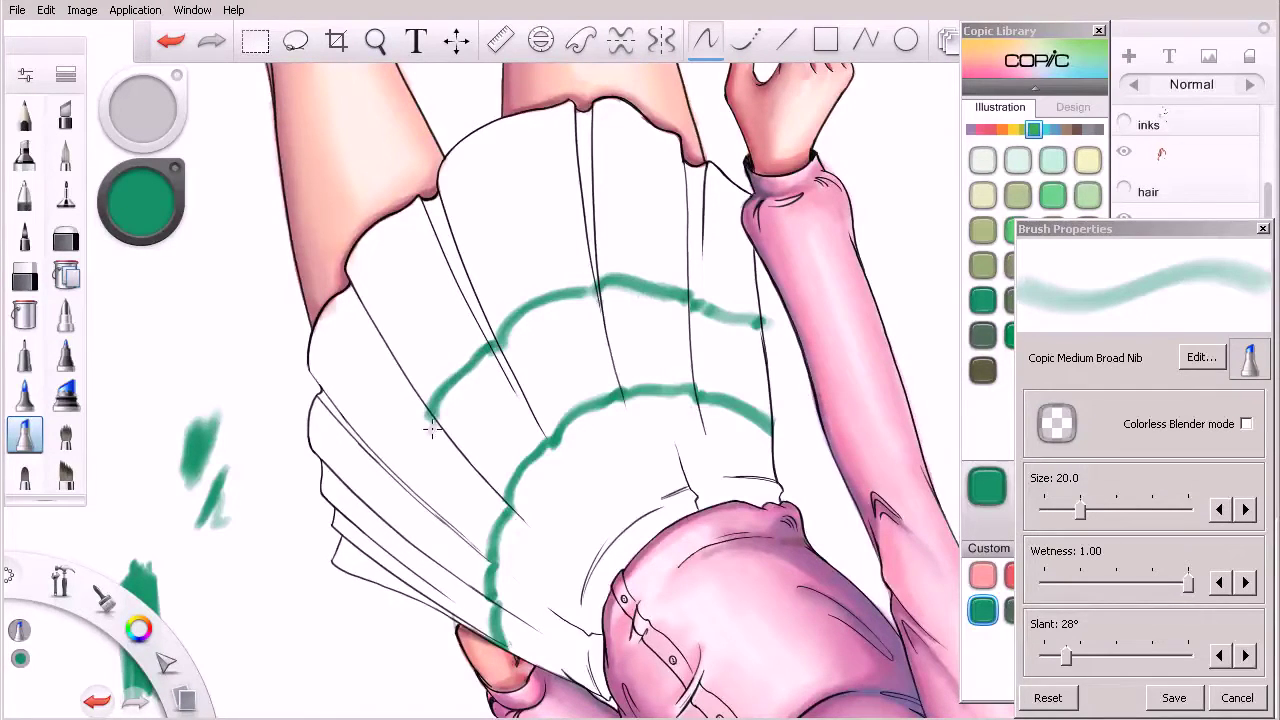
Continue the second stripe toward the hem and fade its lower end with the eraser
key("e")
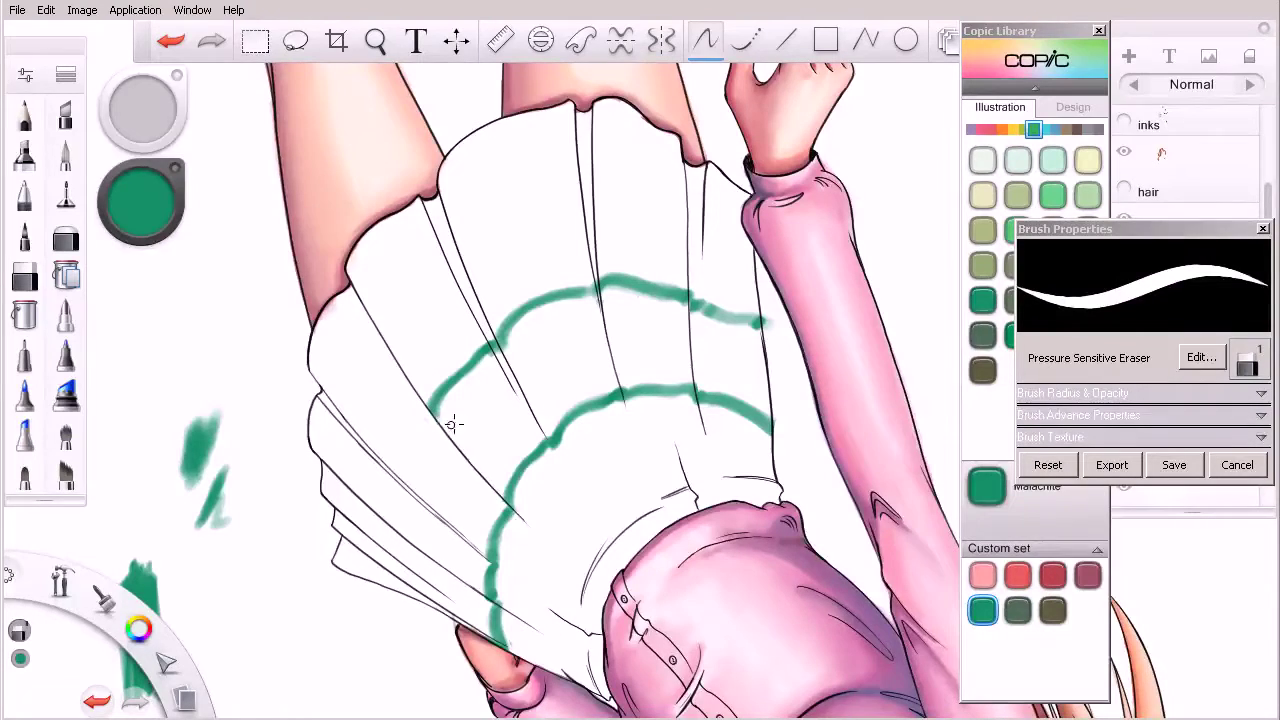
mouse_move(486, 471)
left_mouse_down()
mouse_move(640, 366)
mouse_move(414, 429)
left_mouse_up()
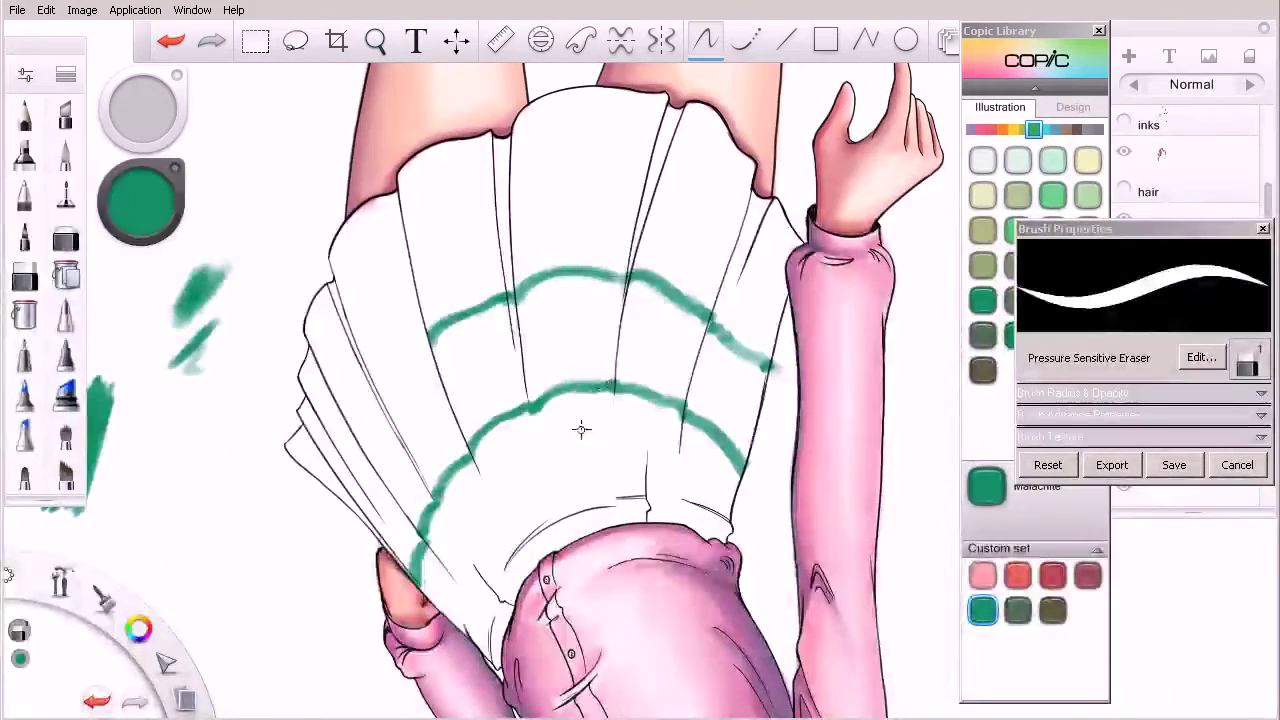
key("e")
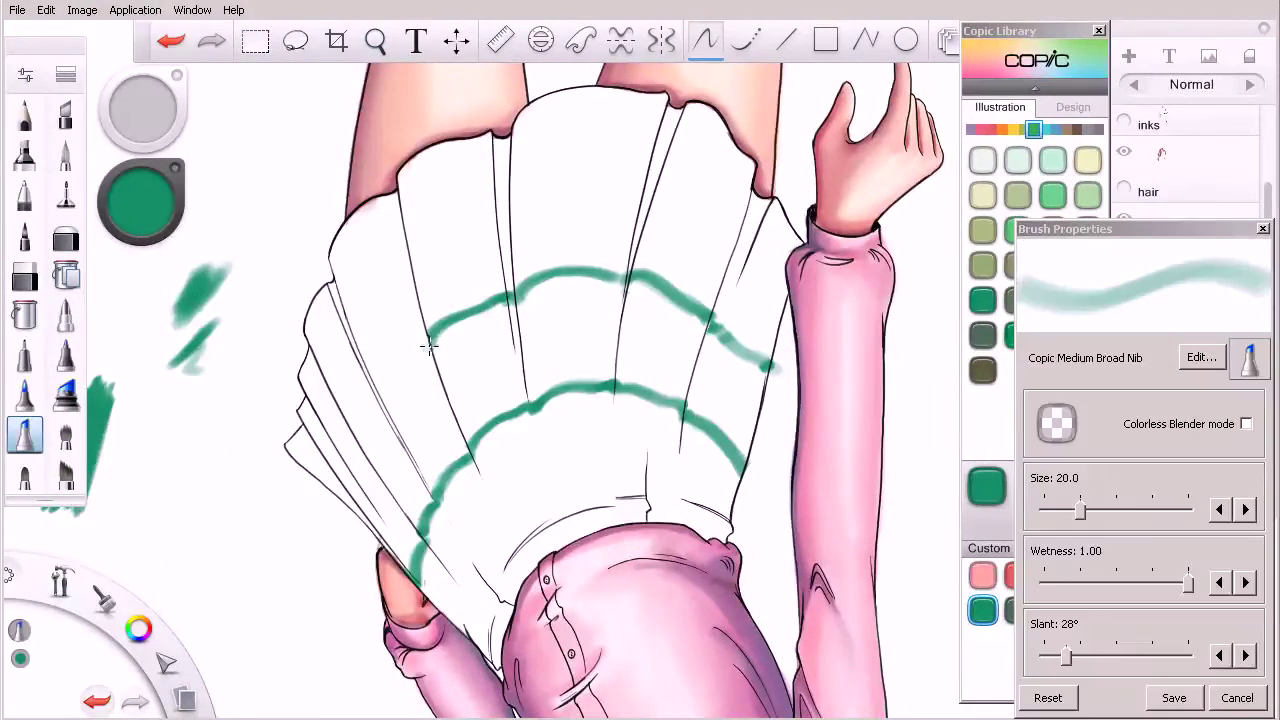
mouse_move(427, 345)
left_mouse_down()
mouse_move(386, 408)
mouse_move(436, 337)
left_mouse_up()
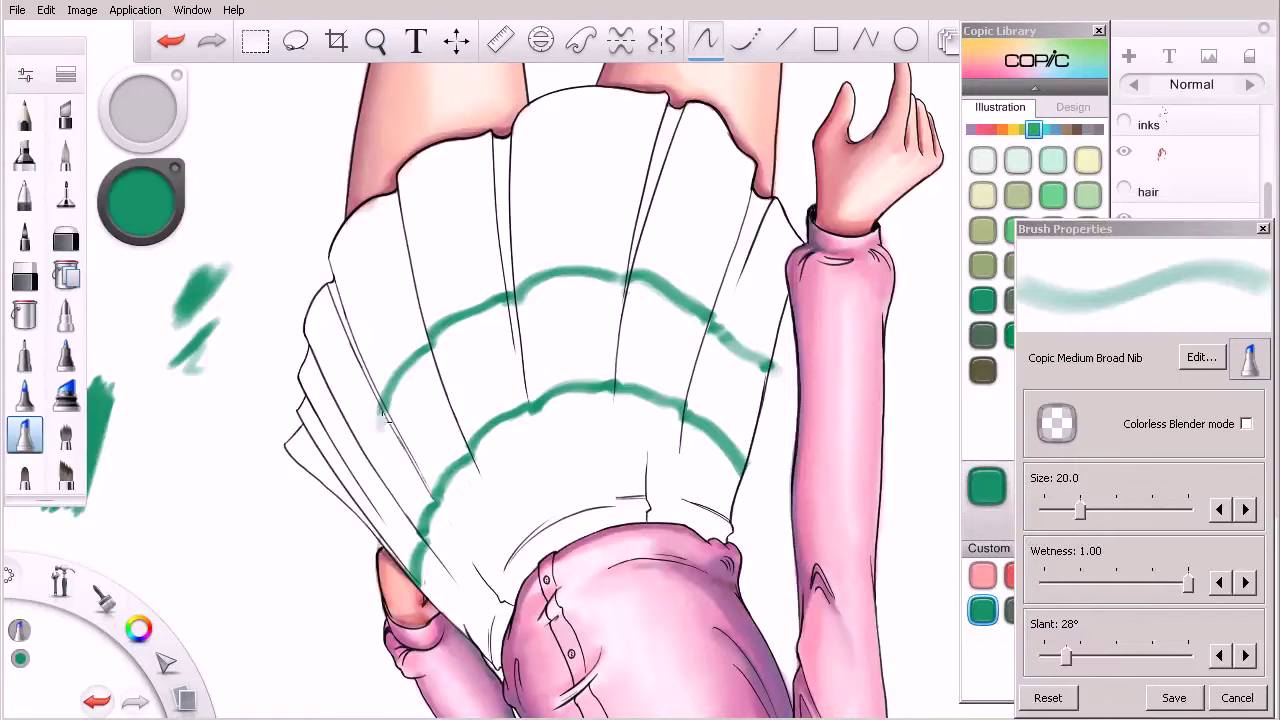
key("e")
left_click_drag(371, 400, 386, 423)
key("e")
Redraw the faded lower end of the stripe darker, then rotate the canvas 90° and zoom in
key("e")
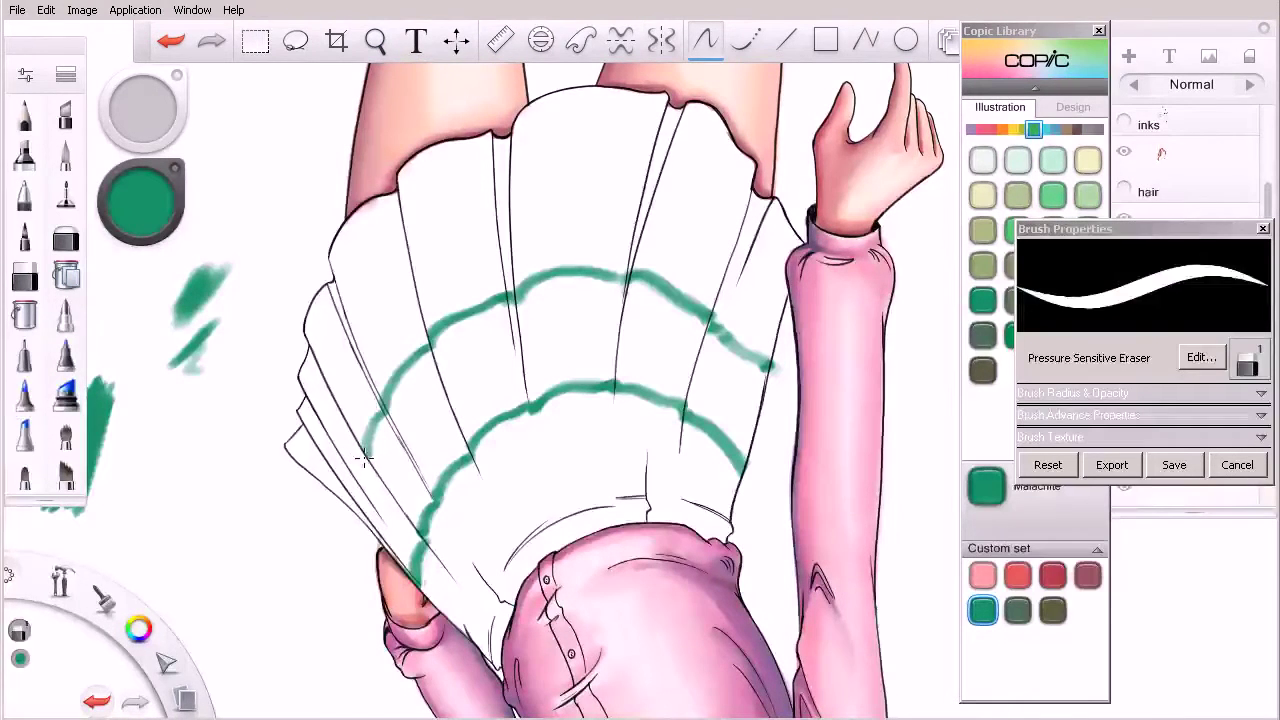
key("e")
left_click_drag(384, 408, 362, 460)
key("e")
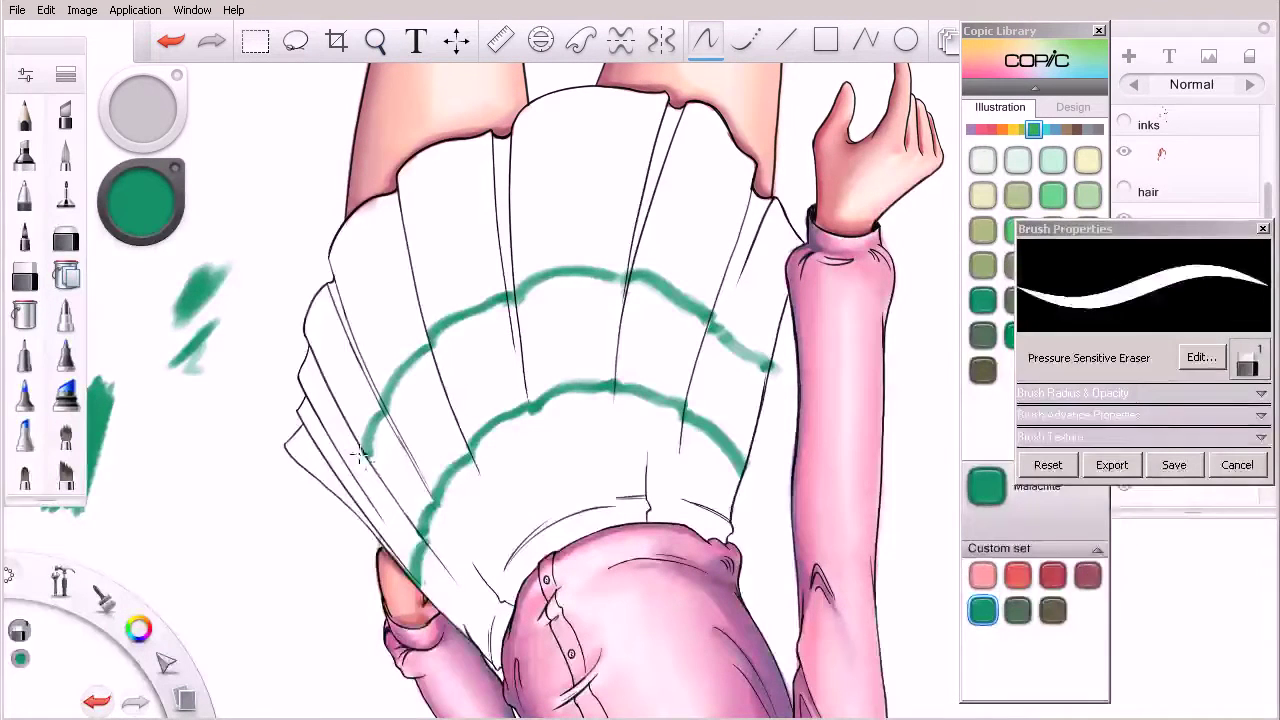
key("e")
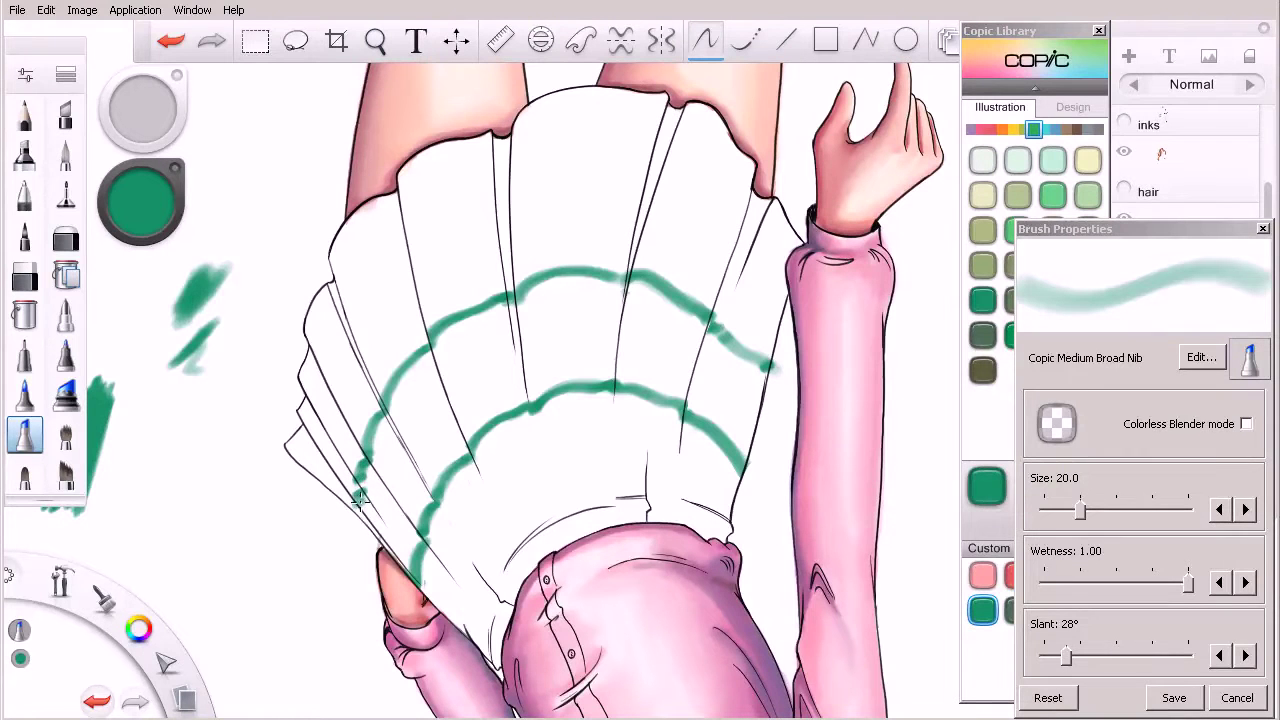
key("e")
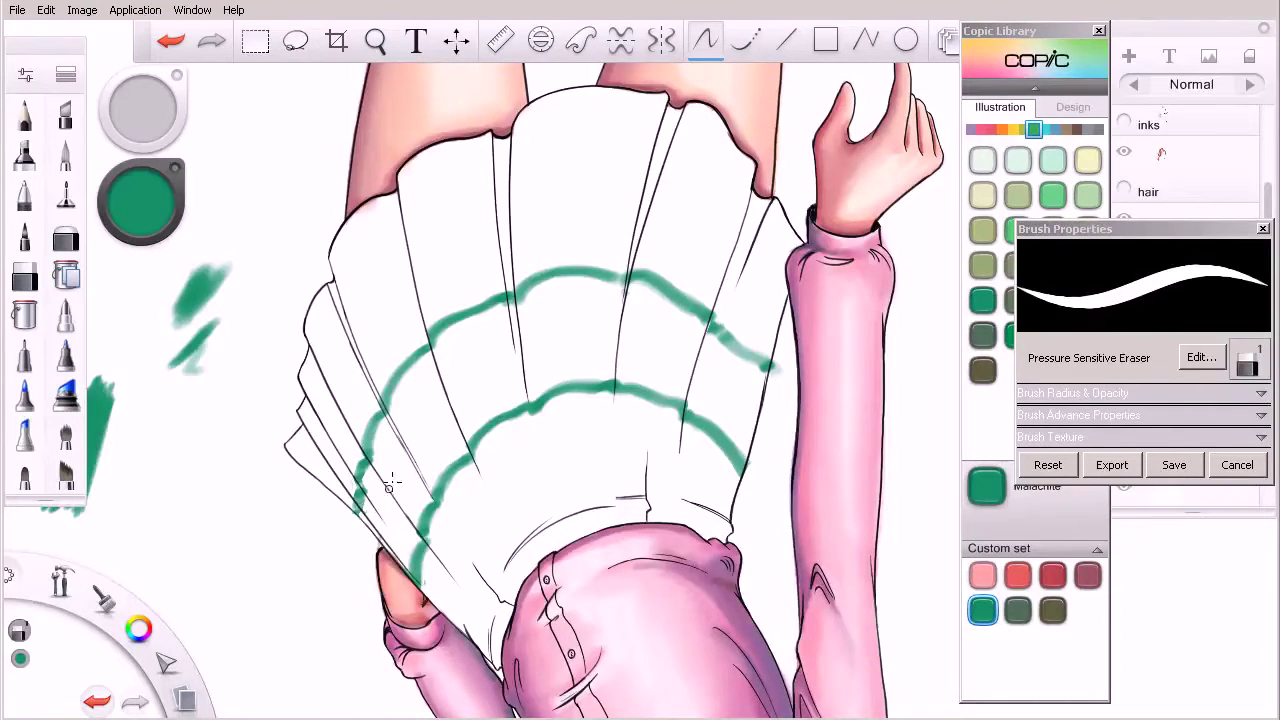
key("space")
mouse_move(586, 474)
left_mouse_down()
mouse_move(729, 420)
mouse_move(718, 434)
mouse_move(650, 330)
left_mouse_up()
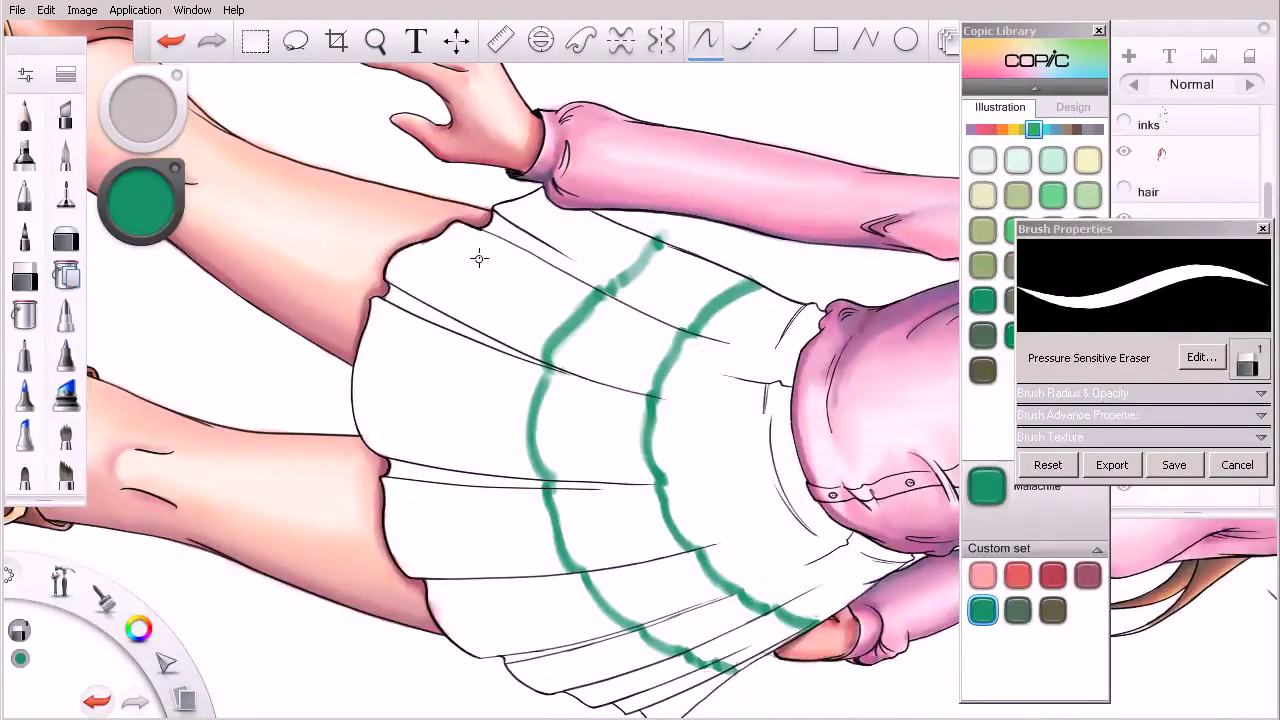
Paint a third green stripe from beside the cuff across the skirt, undoing weak passes
key("e")
key("space")
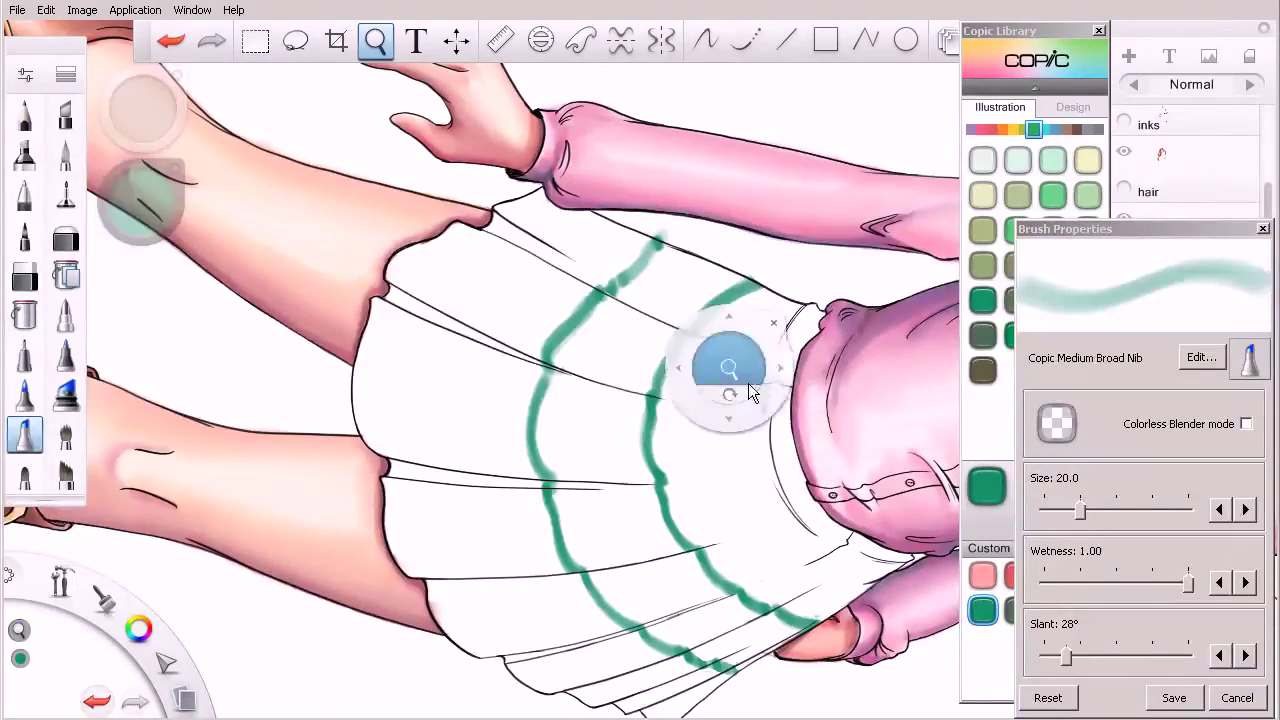
mouse_move(758, 398)
left_mouse_down()
mouse_move(700, 440)
mouse_move(640, 437)
mouse_move(660, 470)
left_mouse_up()
key("e")
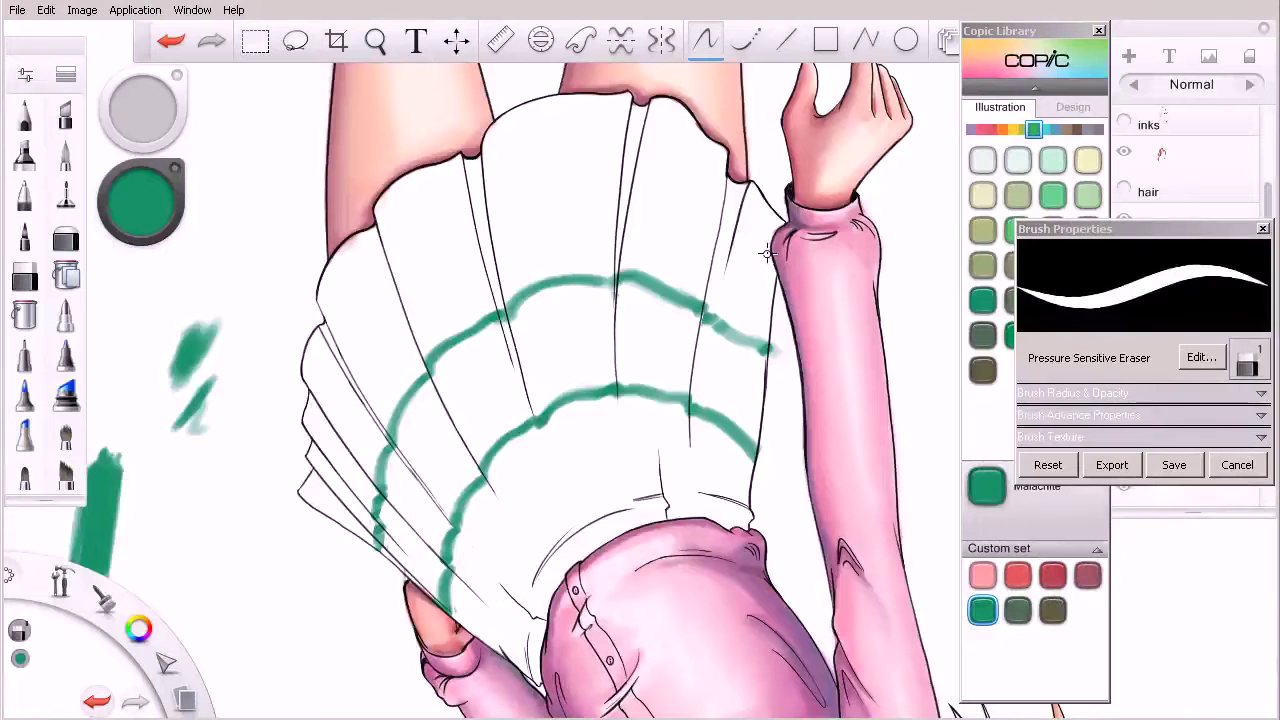
key("e")
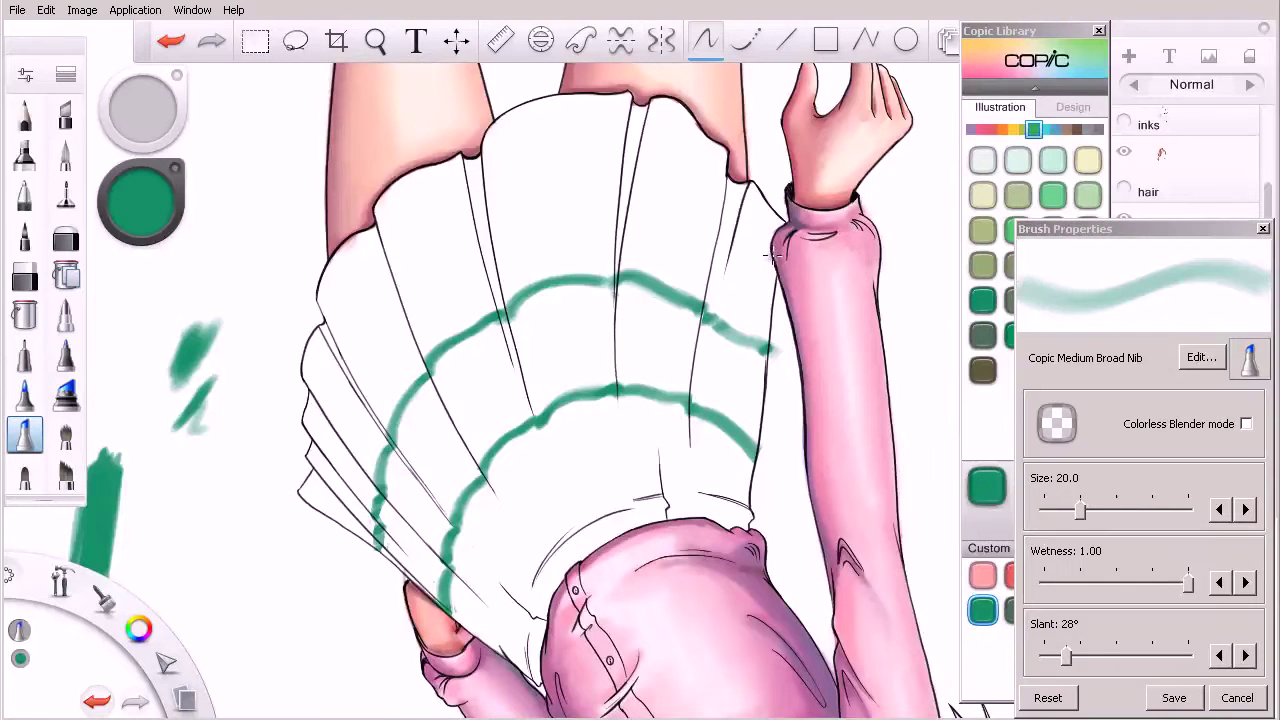
mouse_move(743, 235)
left_mouse_down()
mouse_move(770, 255)
mouse_move(640, 190)
left_mouse_up()
key("ctrl+z")
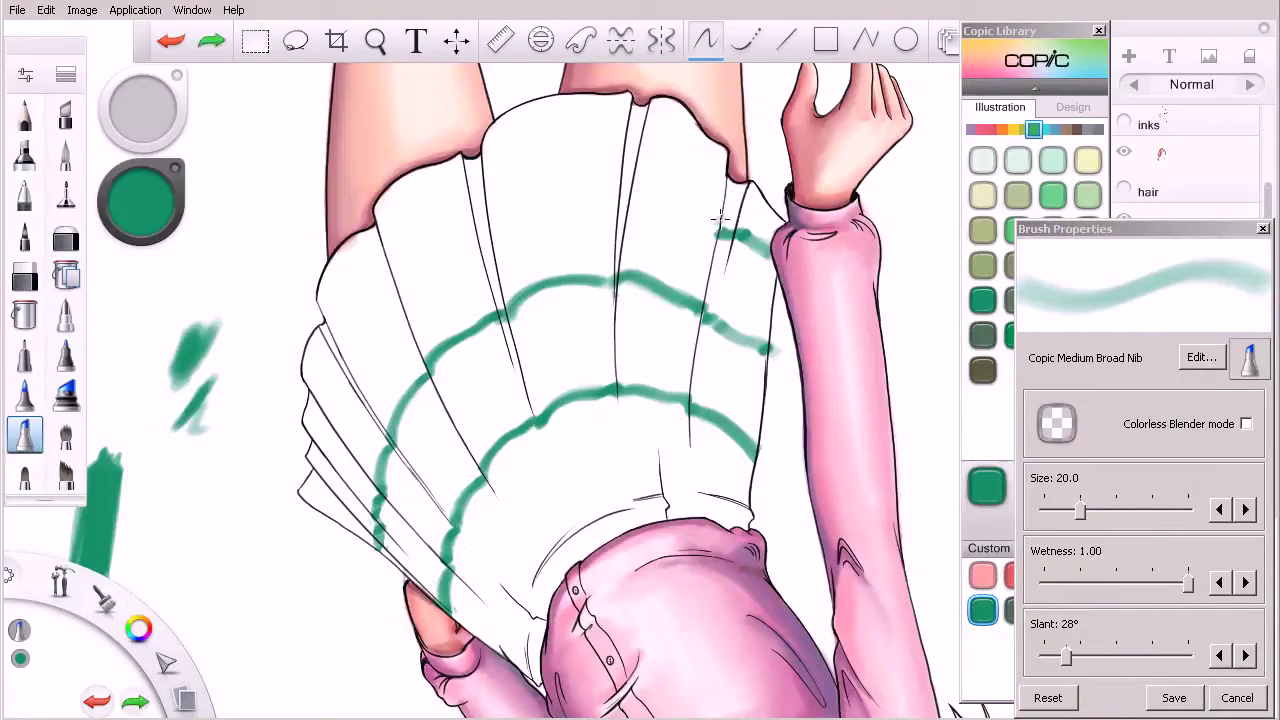
left_click_drag(724, 214, 630, 173)
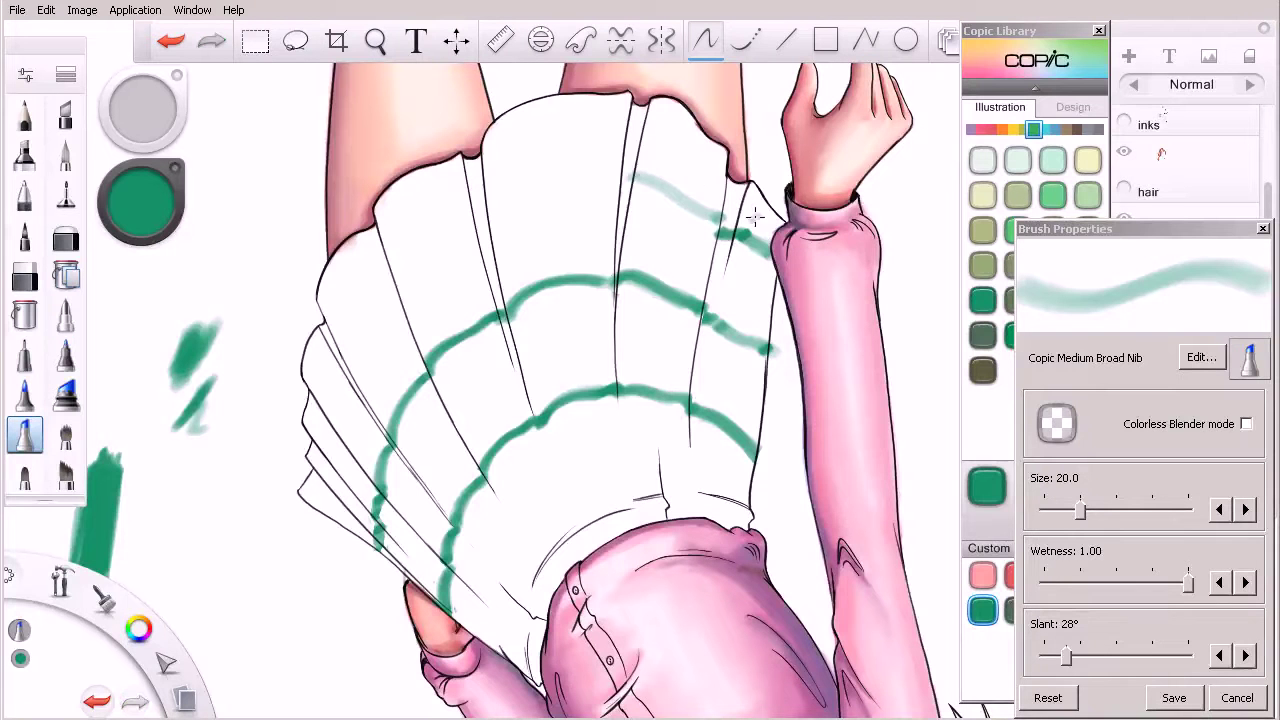
mouse_move(722, 220)
left_mouse_down()
mouse_move(628, 176)
mouse_move(724, 214)
left_mouse_up()
mouse_move(633, 180)
left_mouse_down()
mouse_move(566, 171)
mouse_move(497, 206)
left_mouse_up()
key("ctrl+z")
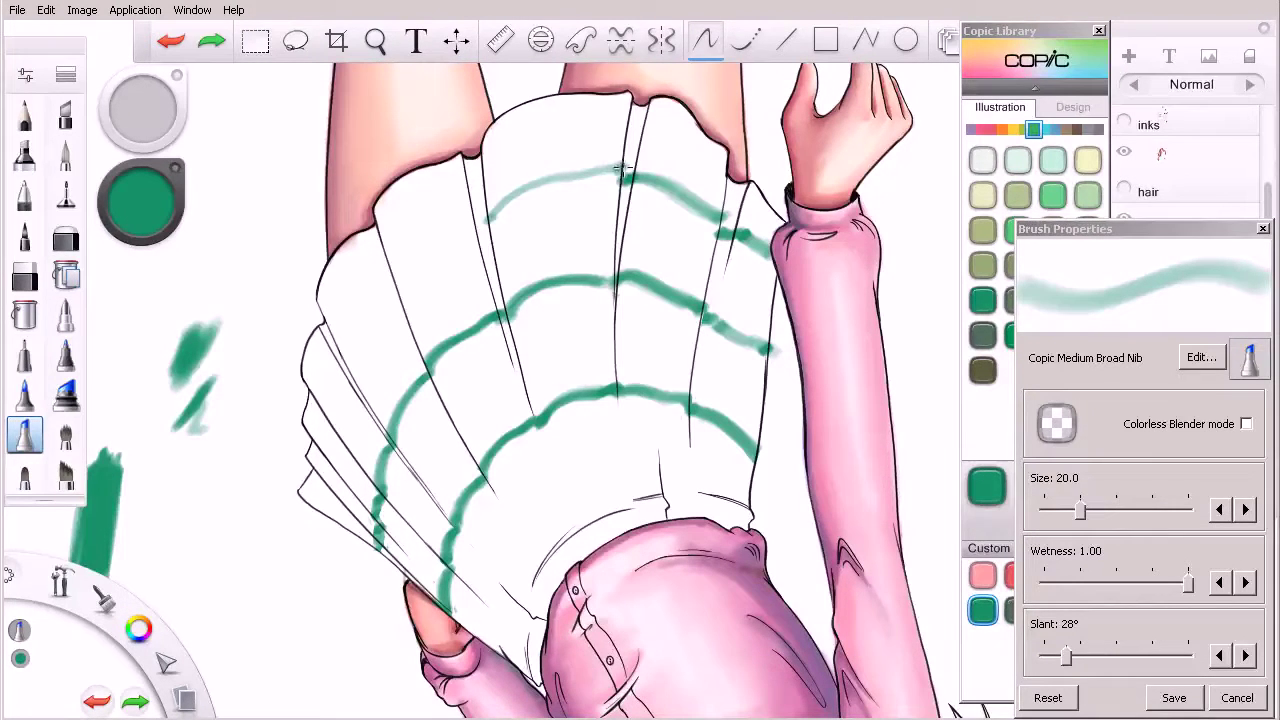
key("ctrl+z")
Carry the third stripe down onto the skirt's left-hand pleats with two marker passes
mouse_move(630, 166)
left_mouse_down()
mouse_move(574, 163)
mouse_move(484, 216)
mouse_move(586, 163)
mouse_move(514, 177)
mouse_move(500, 186)
mouse_move(627, 165)
left_mouse_up()
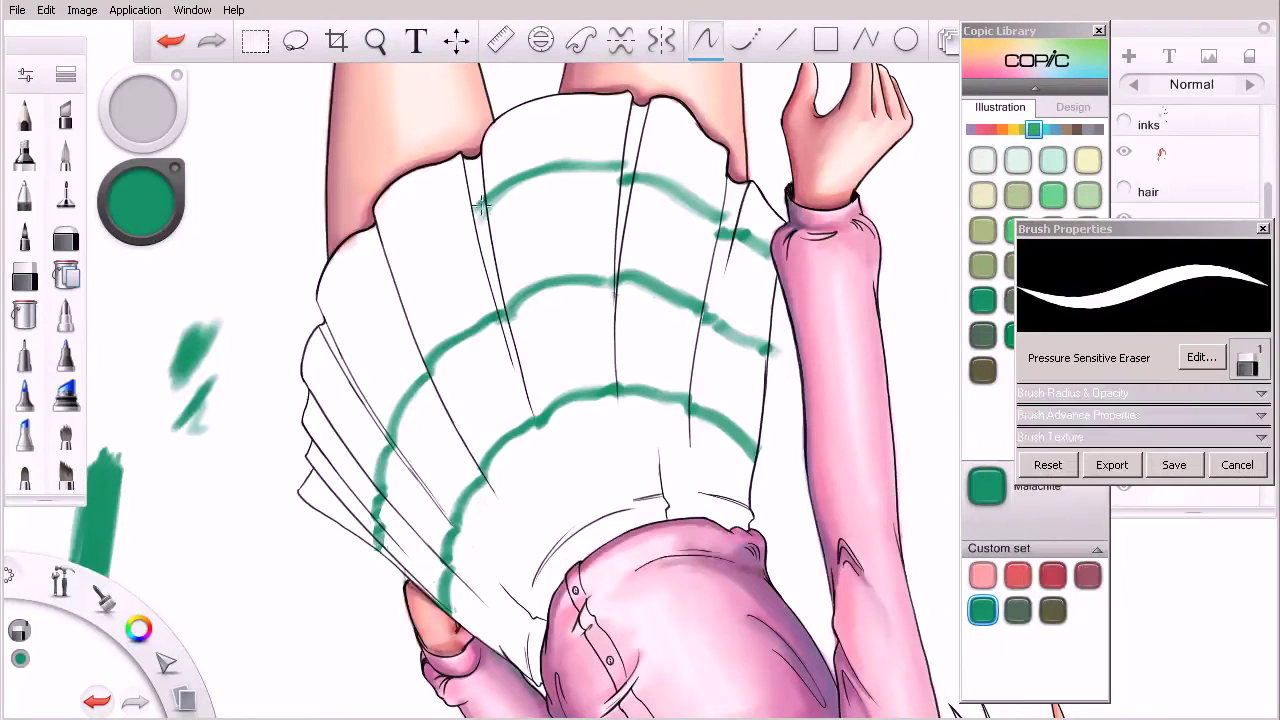
key("e")
key("e")
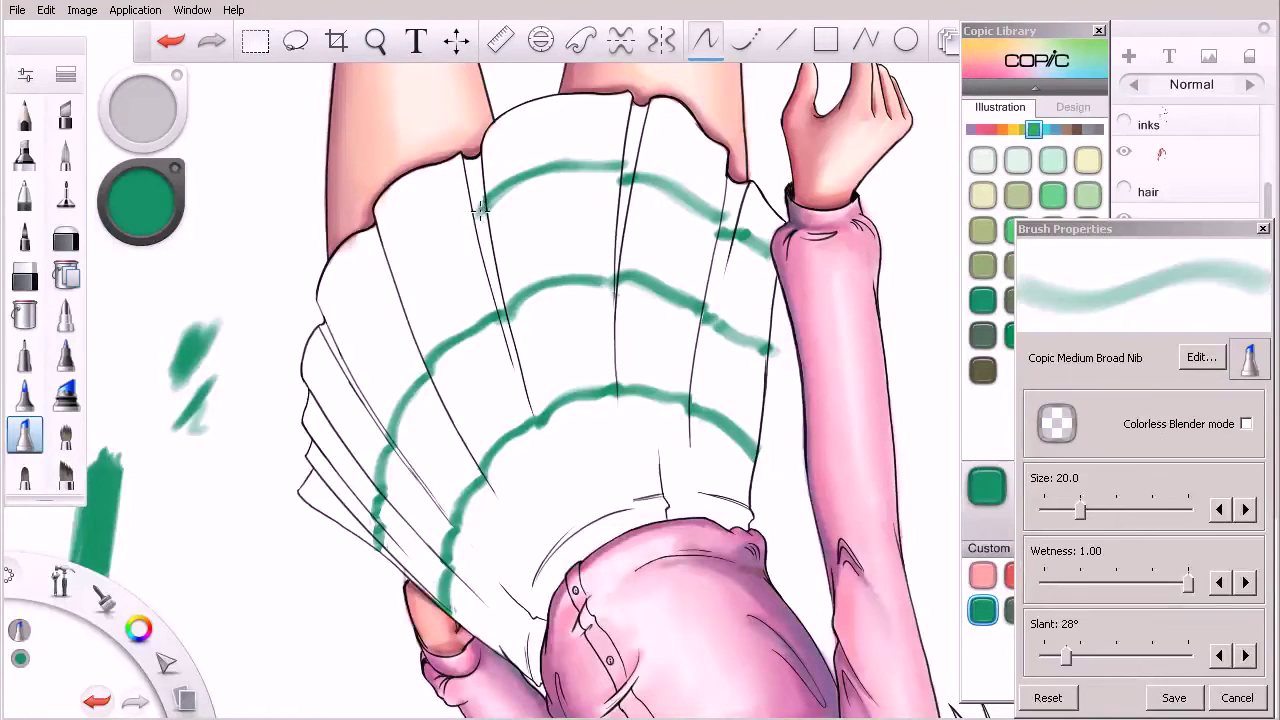
key("e")
key("e")
left_click_drag(460, 212, 395, 262)
mouse_move(462, 212)
left_mouse_down()
mouse_move(390, 266)
mouse_move(410, 238)
mouse_move(459, 212)
mouse_move(410, 240)
mouse_move(390, 282)
mouse_move(343, 323)
mouse_move(344, 360)
left_mouse_up()
key("e")
key("e")
Extend the green stripe ends down the skirt's left-edge pleats with faint marker strokes
mouse_move(386, 278)
left_mouse_down()
mouse_move(344, 330)
mouse_move(388, 268)
mouse_move(337, 368)
mouse_move(334, 348)
left_mouse_up()
key("e")
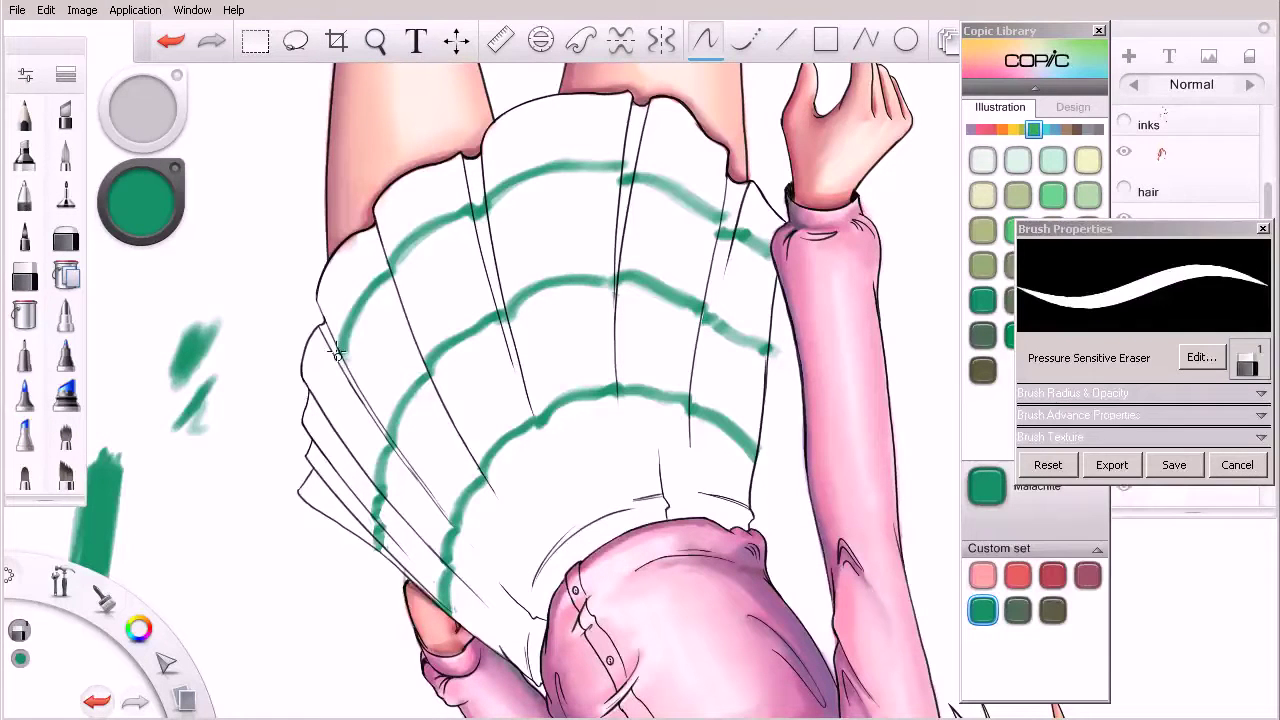
key("e")
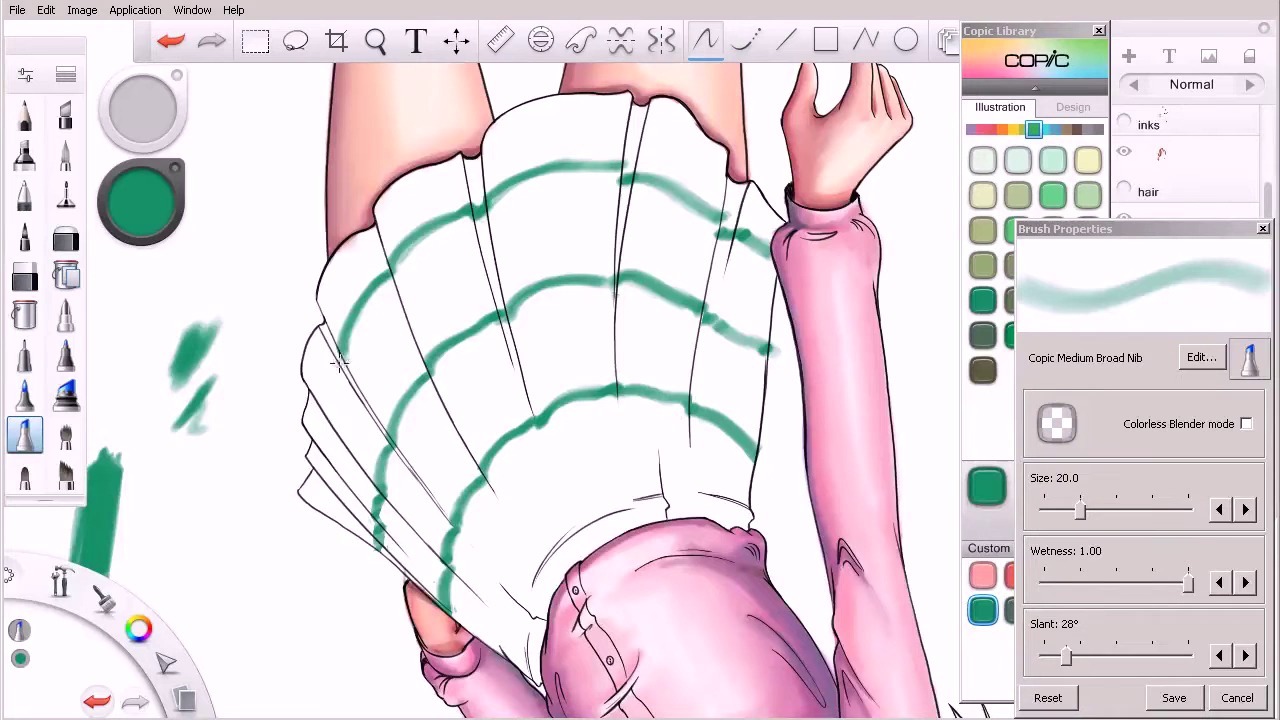
left_click_drag(335, 368, 326, 428)
key("e")
key("e")
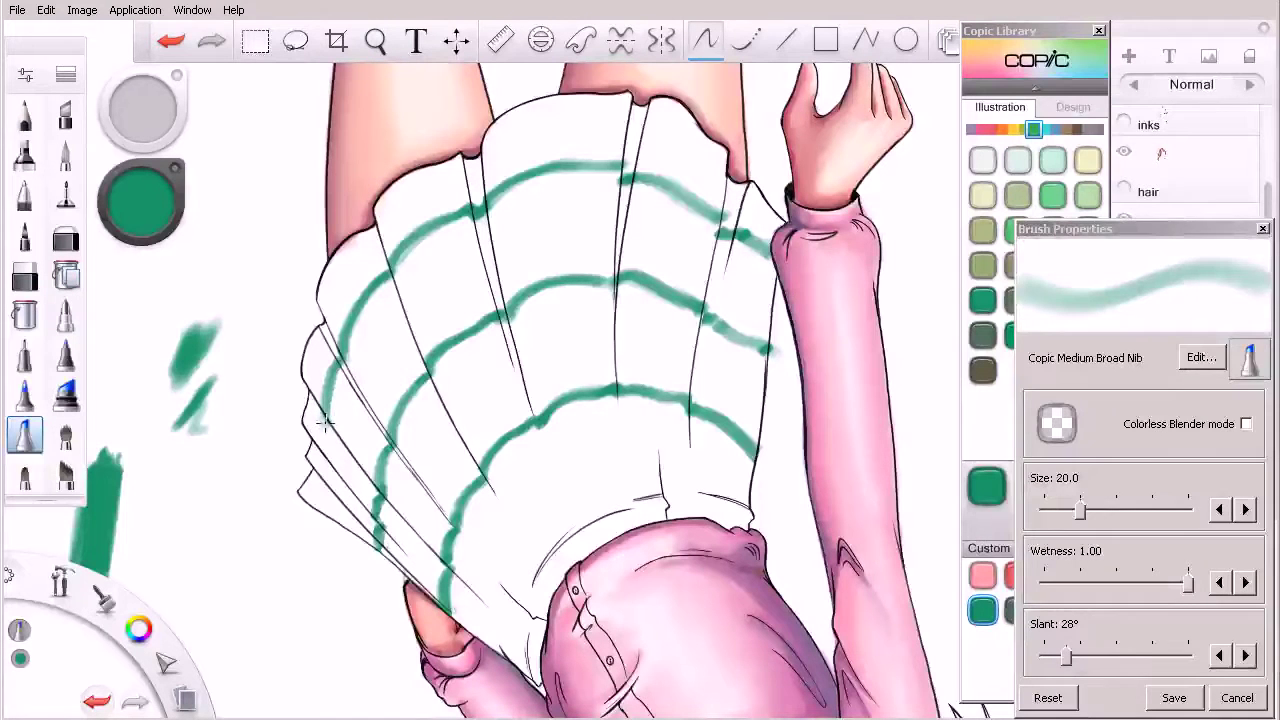
left_click_drag(326, 424, 316, 441)
key("e")
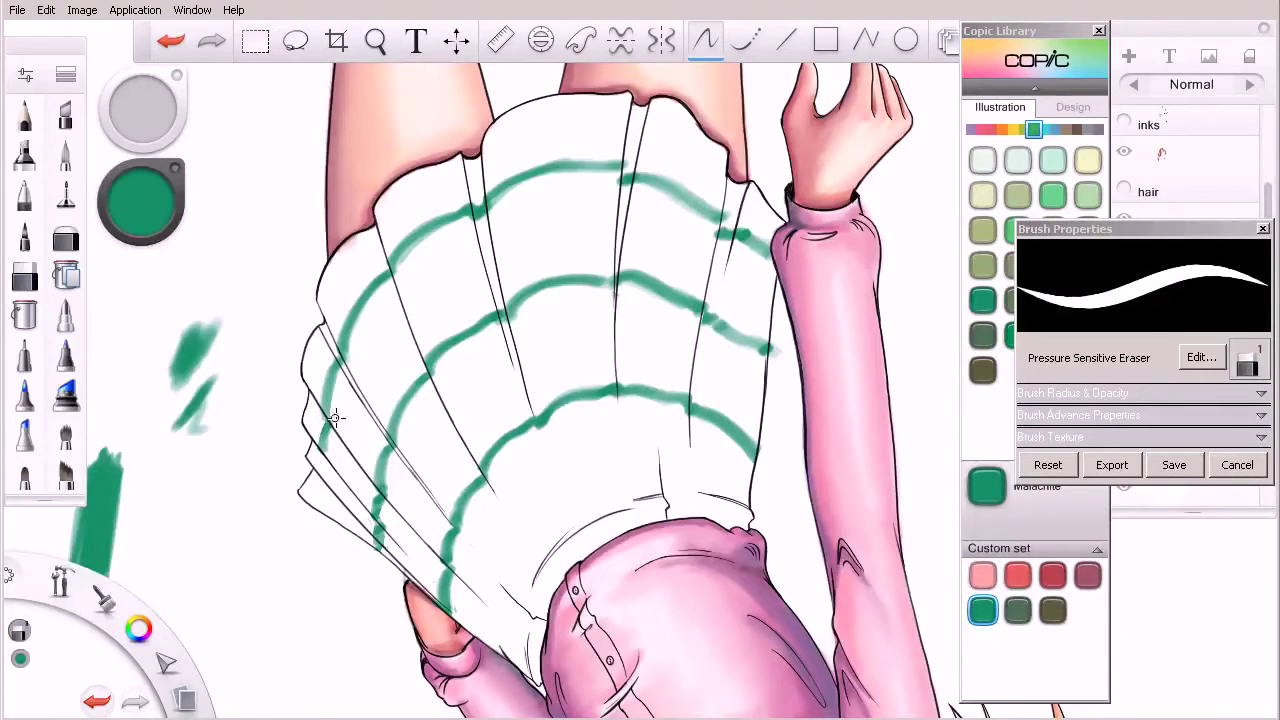
key("e")
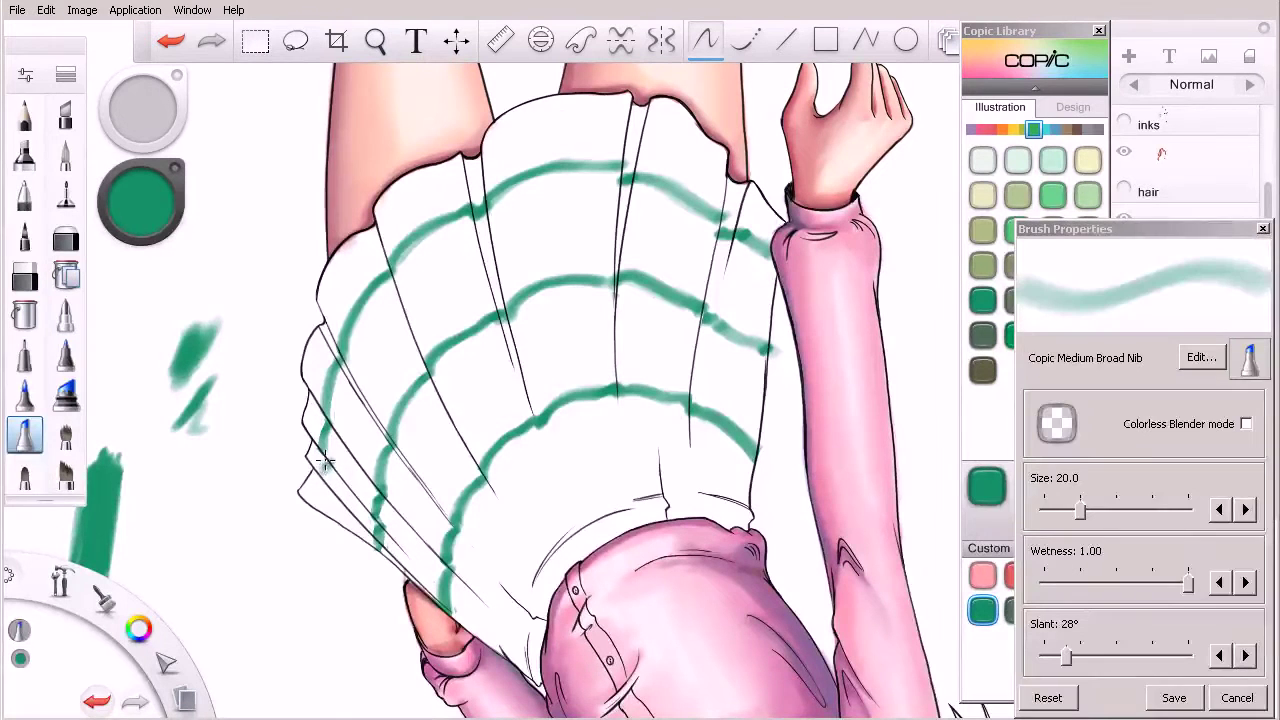
Erase the green overspill along the left pleat edge with the Pressure Sensitive Eraser
key("e")
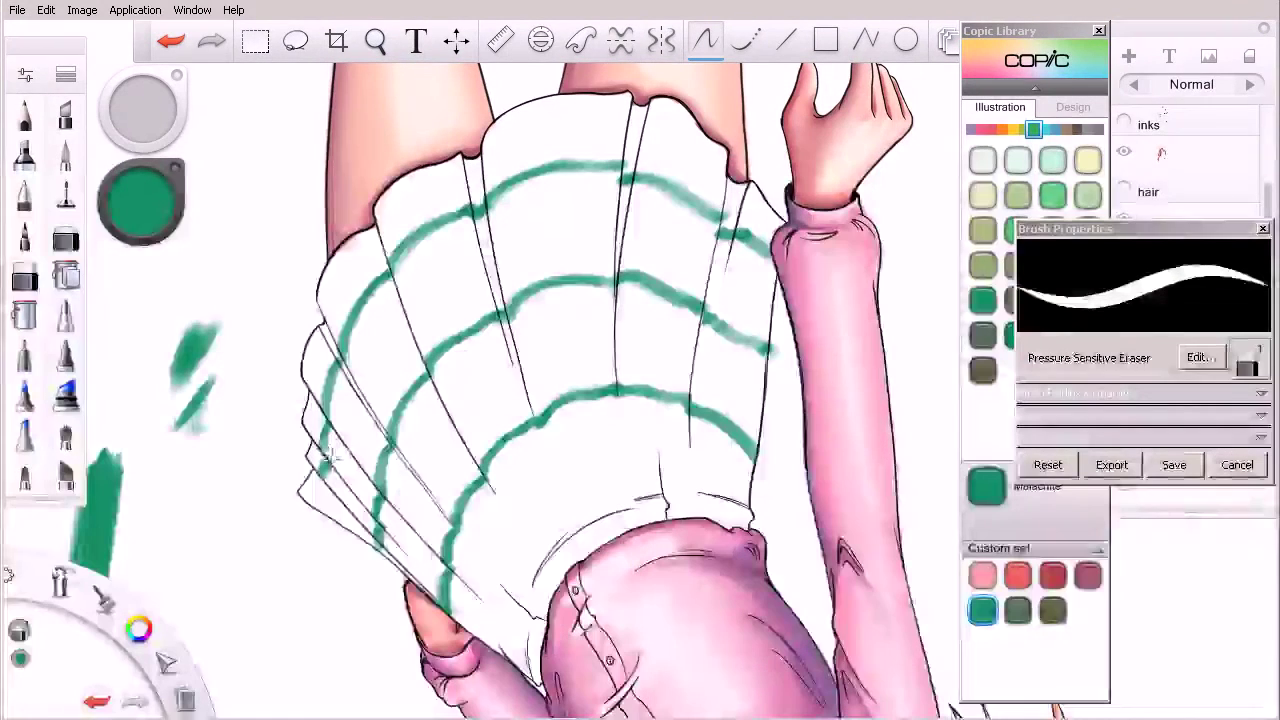
key("e")
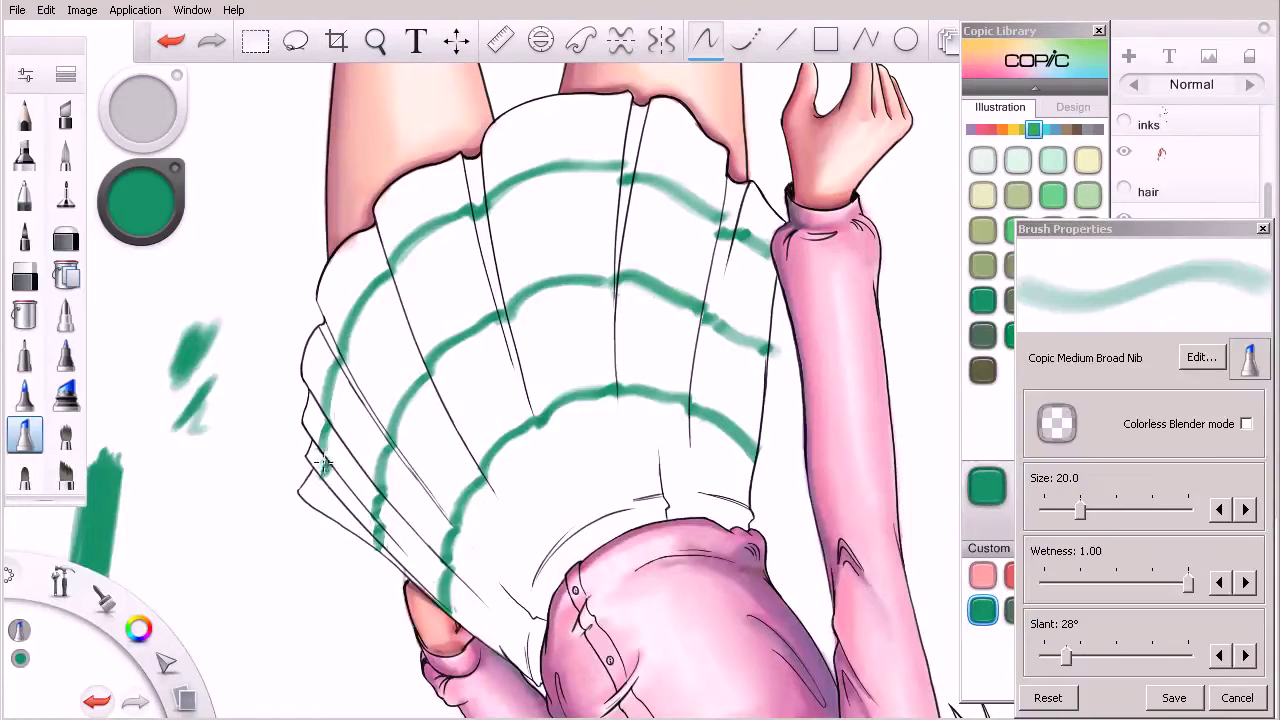
key("e")
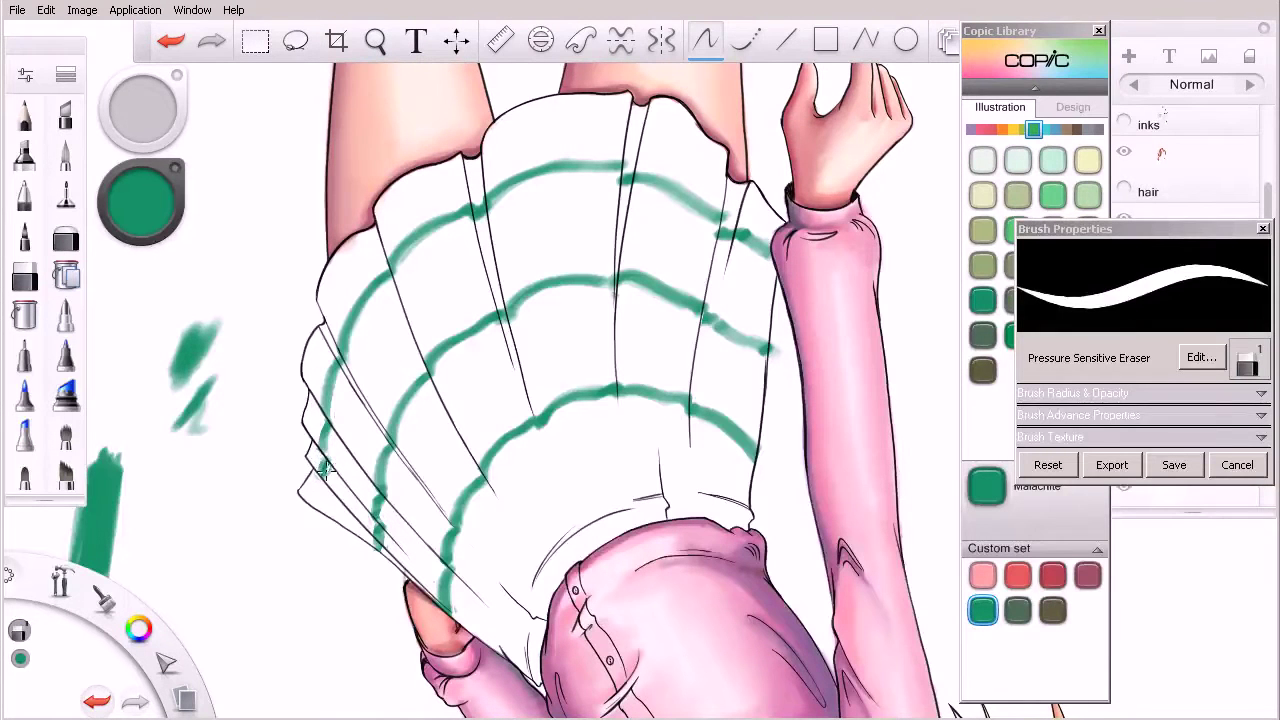
key("e")
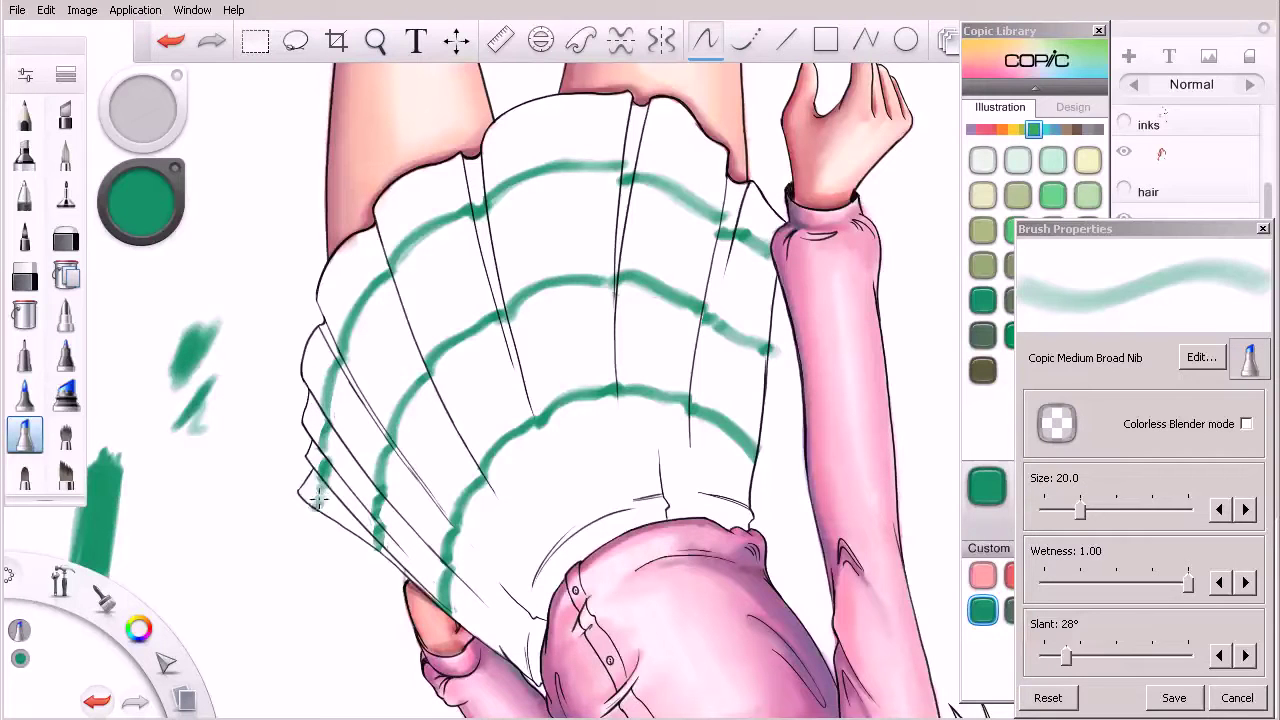
key("e")
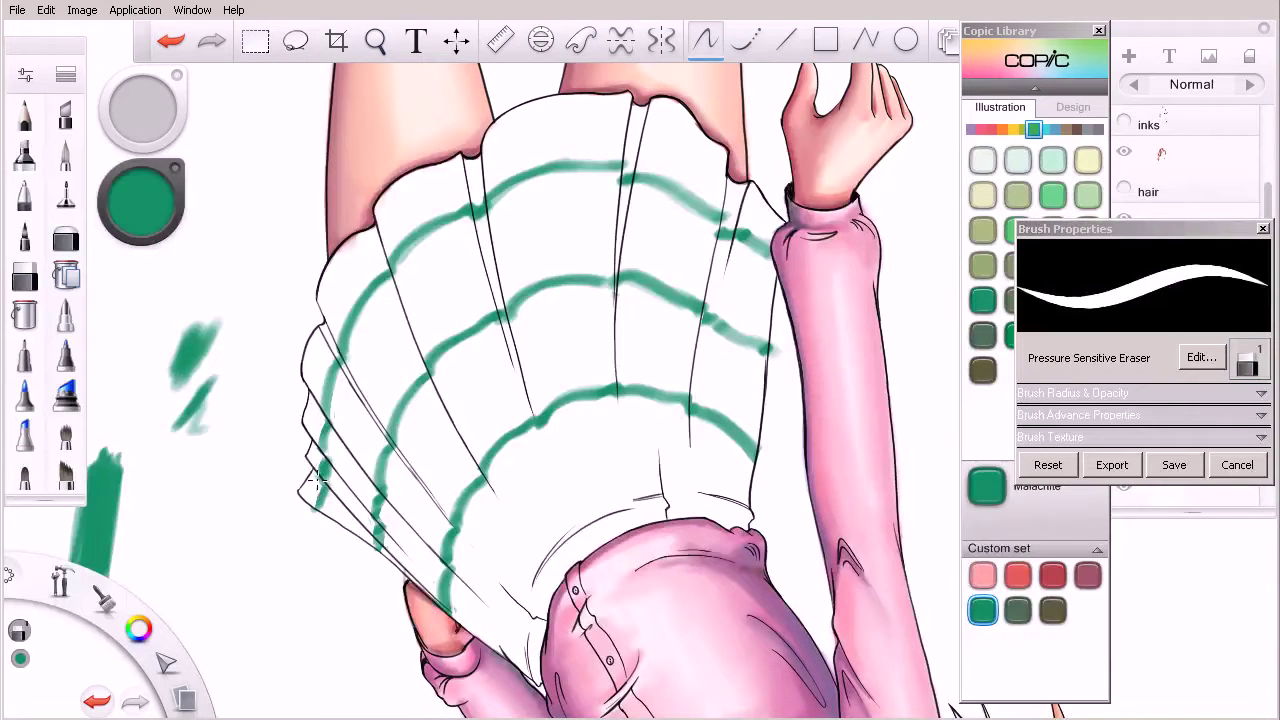
left_click_drag(316, 476, 335, 451)
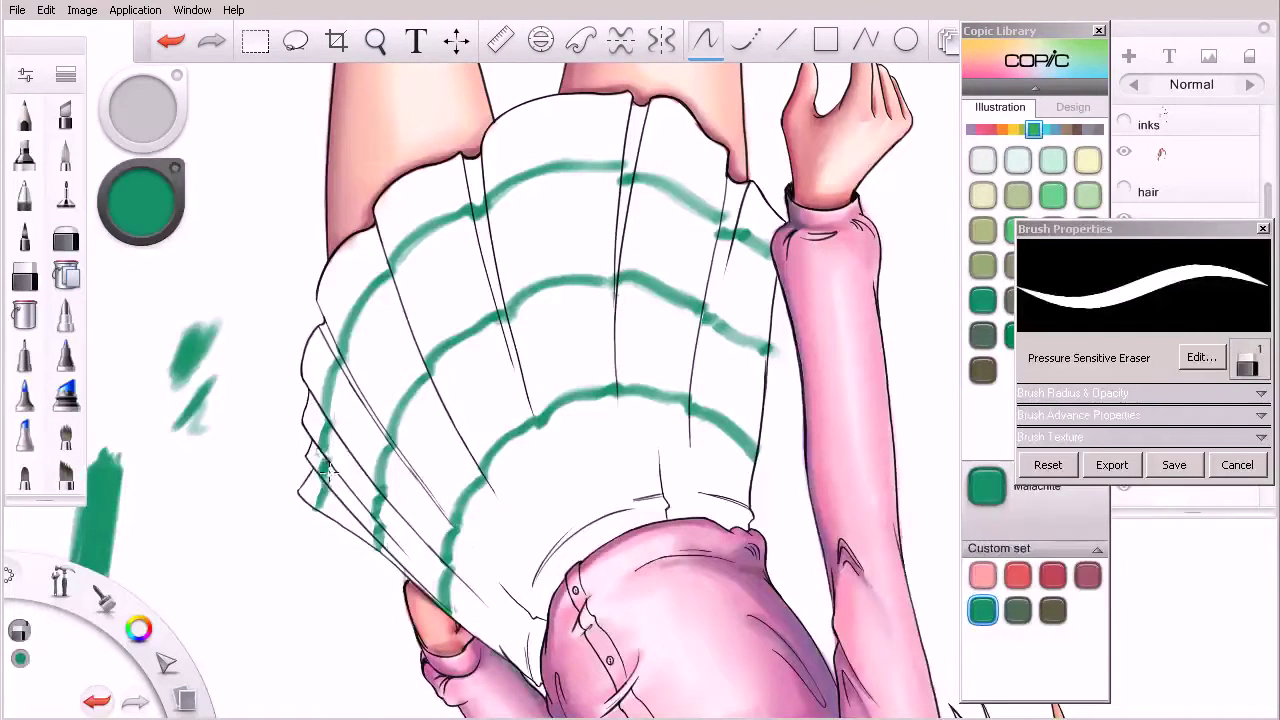
Rotate the canvas upright, then zoom and pan until the striped skirt fills the view
key("space")
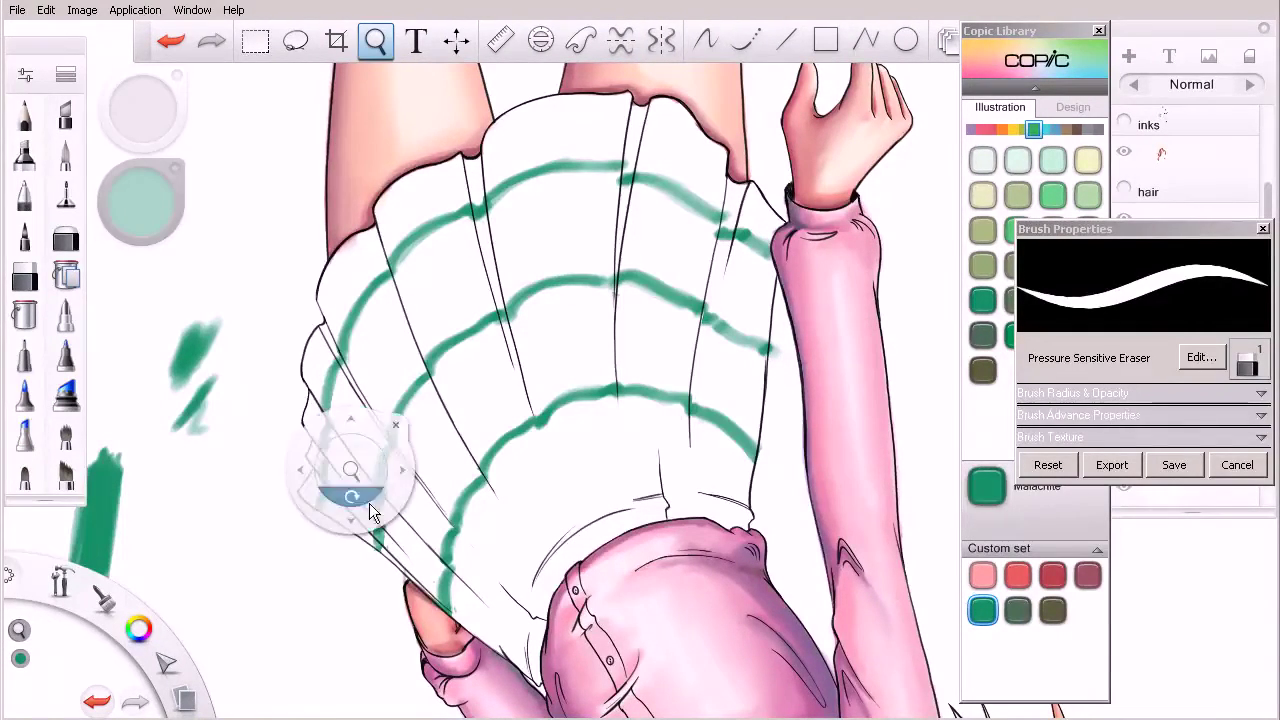
left_click_drag(359, 493, 560, 400)
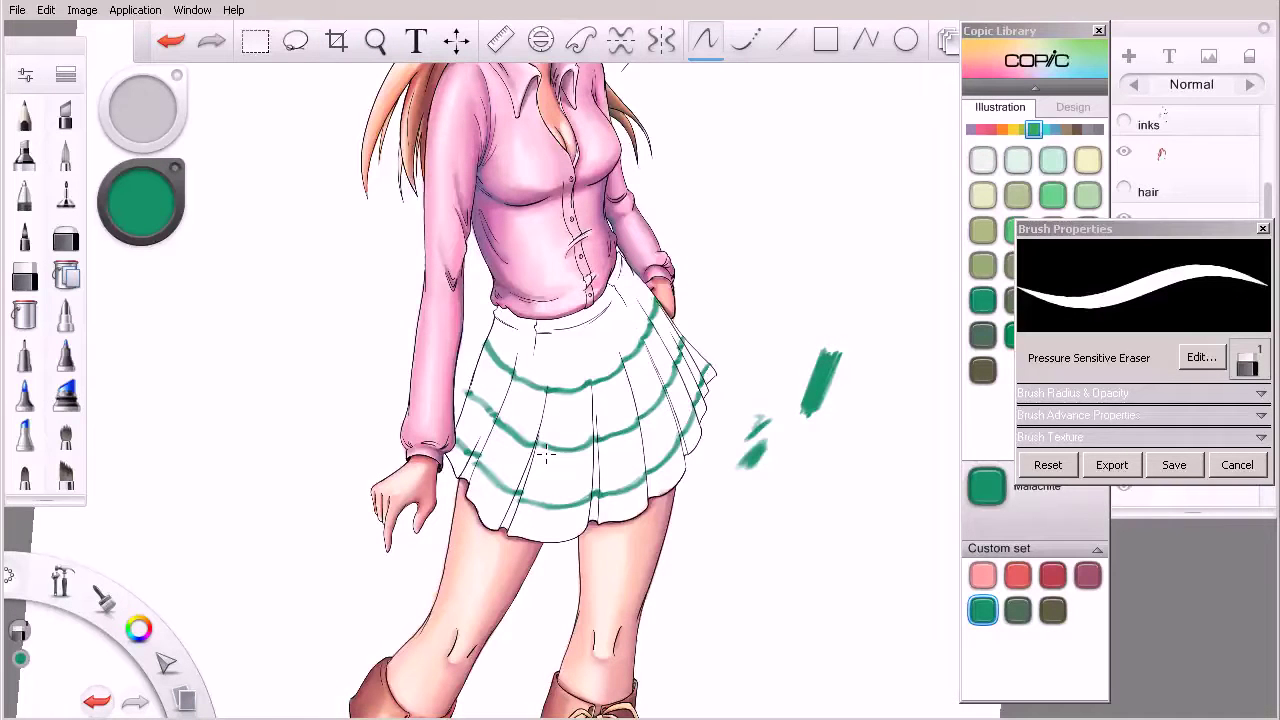
left_click_drag(568, 352, 481, 460)
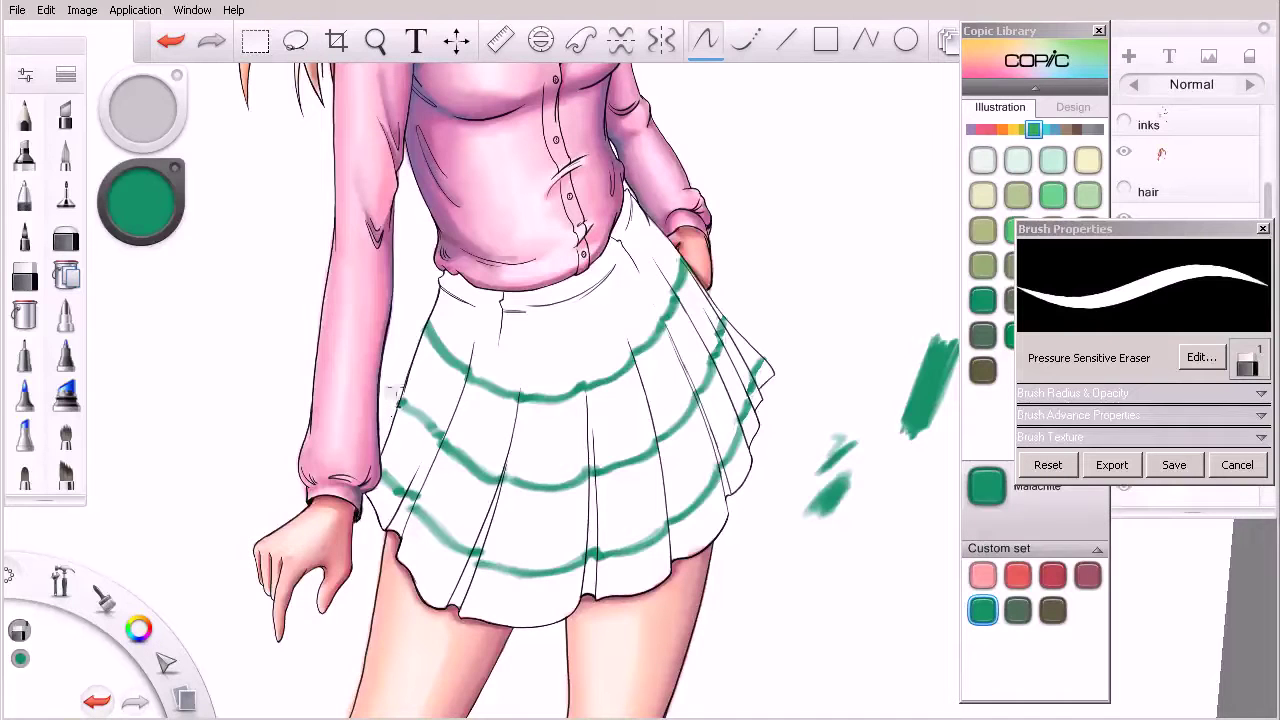
scroll(457, 423, "up", 2)
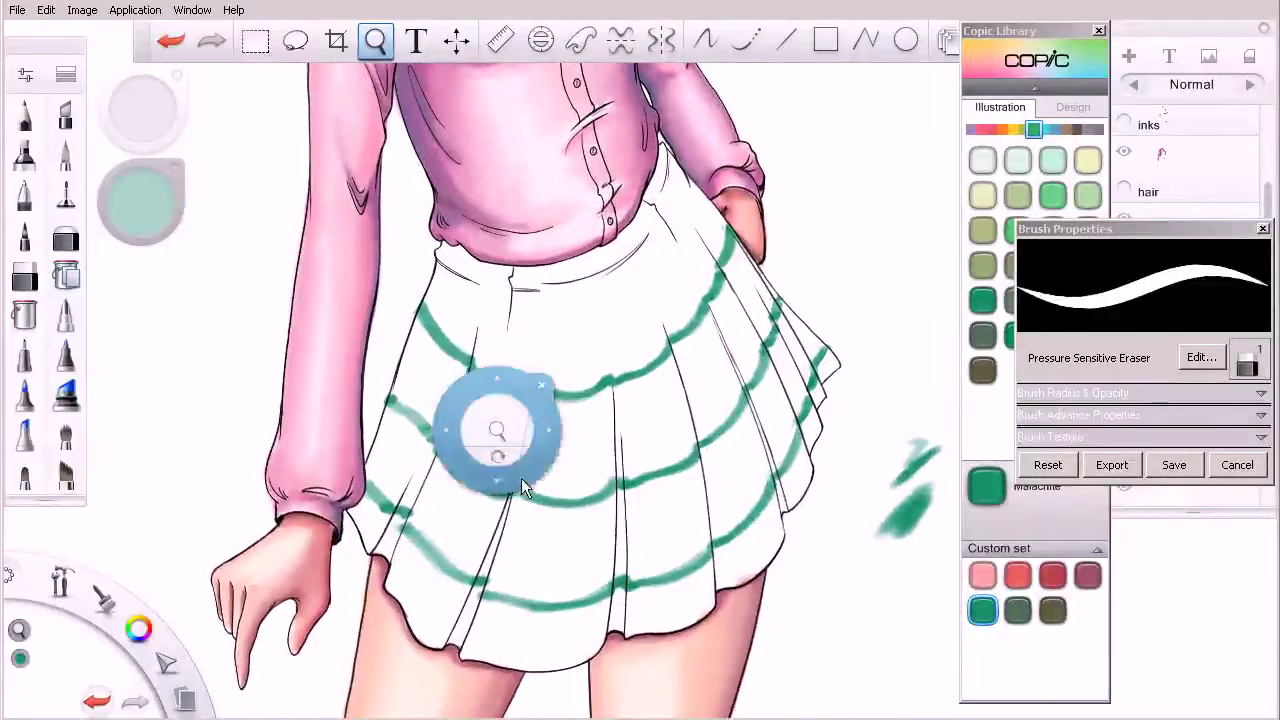
left_click_drag(517, 484, 465, 482)
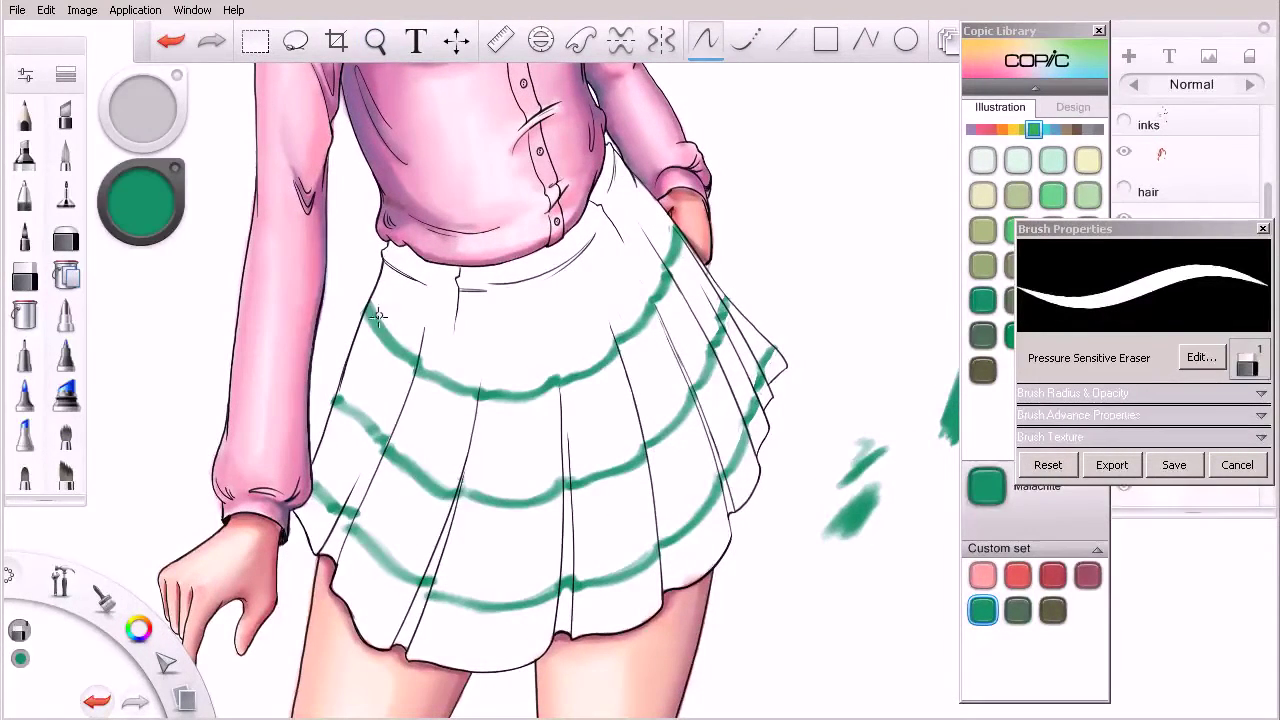
Build up green at the waistband with the size-20 Copic marker to start the vertical stripe
key("e")
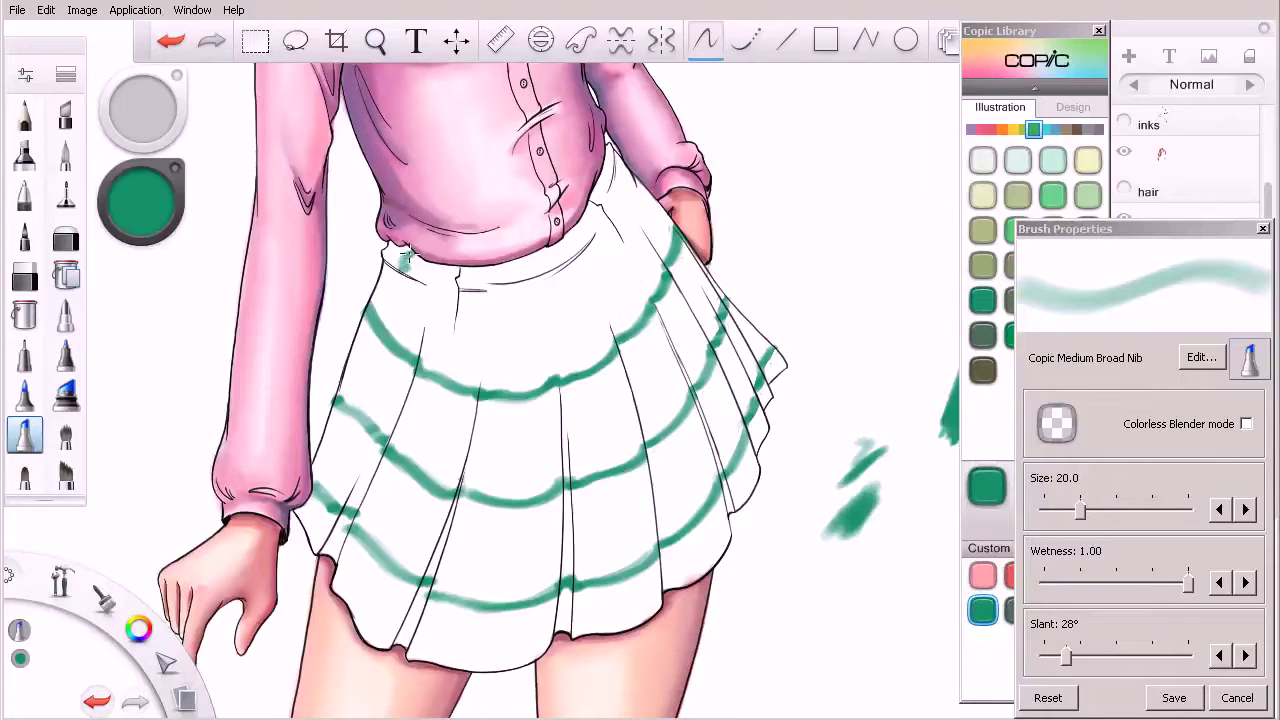
mouse_move(400, 258)
left_mouse_down()
mouse_move(297, 518)
mouse_move(340, 442)
mouse_move(398, 276)
left_mouse_up()
key("e")
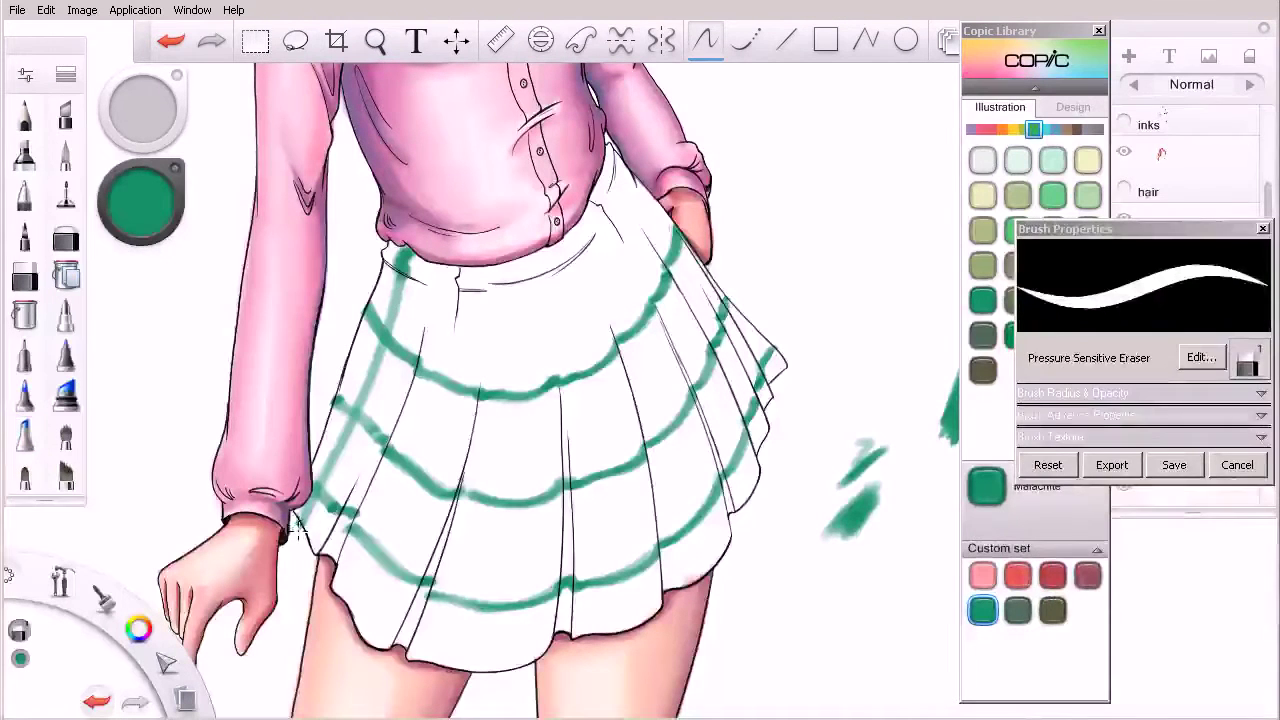
key("e")
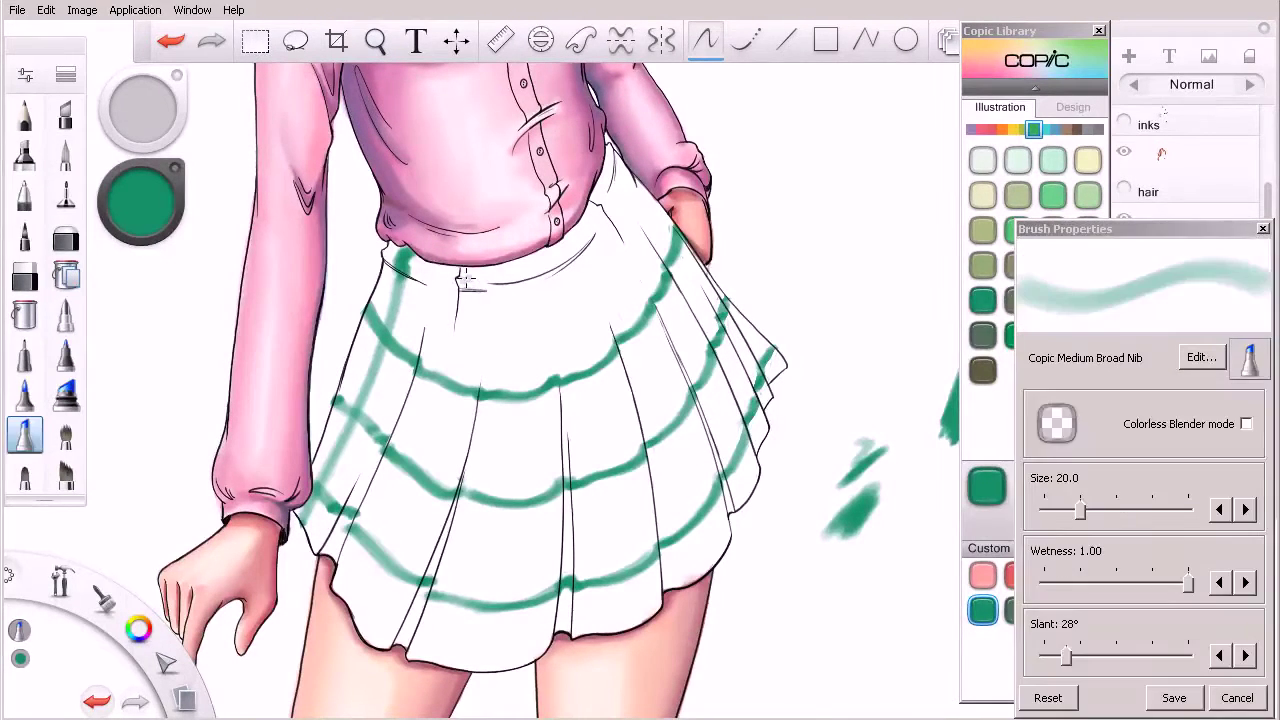
left_click_drag(455, 268, 457, 272)
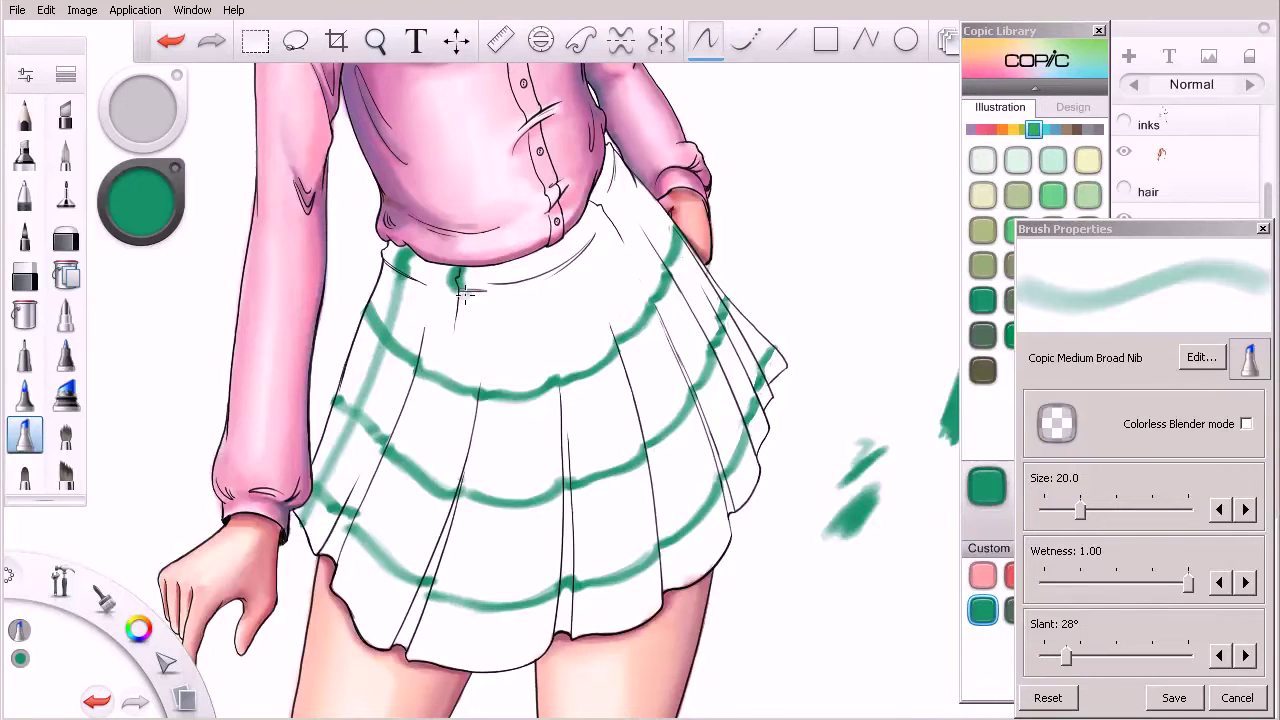
left_click_drag(460, 296, 376, 578)
key("ctrl+z")
Paint the vertical stripe from waistband to hem and darken it with repeated passes
mouse_move(457, 286)
left_mouse_down()
mouse_move(453, 338)
mouse_move(355, 615)
left_mouse_up()
left_click_drag(462, 290, 355, 614)
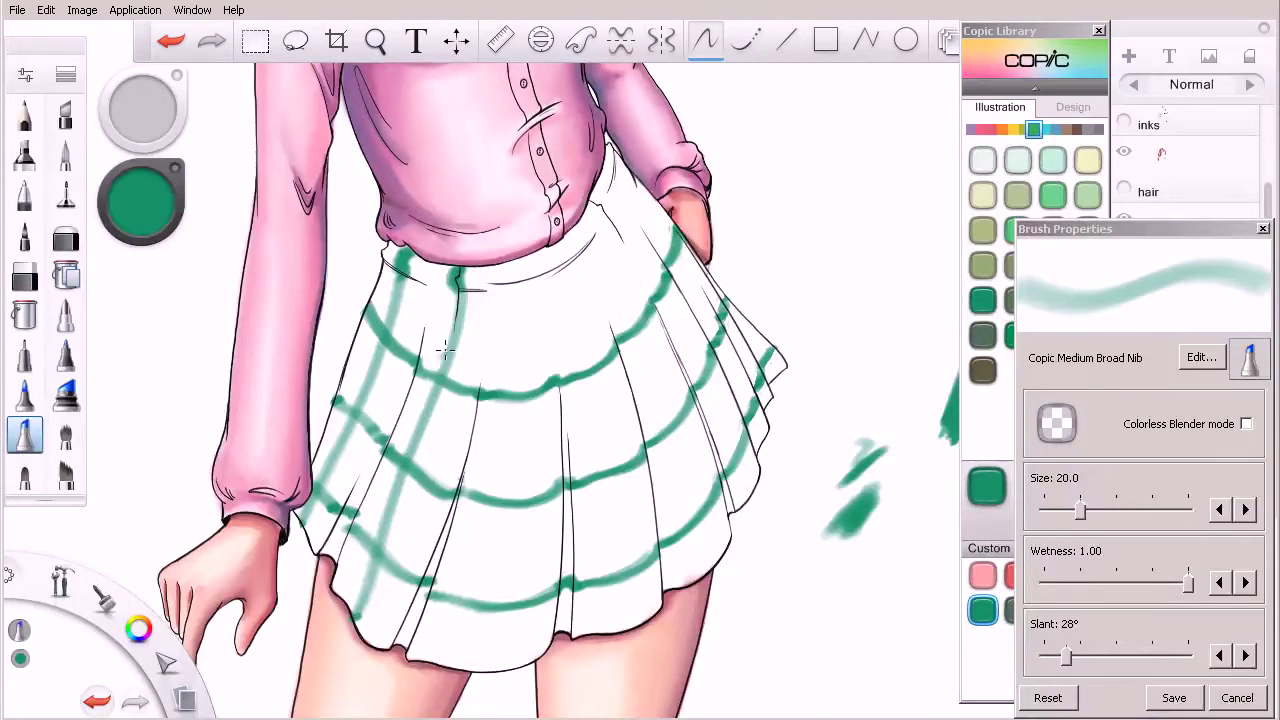
mouse_move(461, 292)
left_mouse_down()
mouse_move(438, 395)
mouse_move(350, 618)
left_mouse_up()
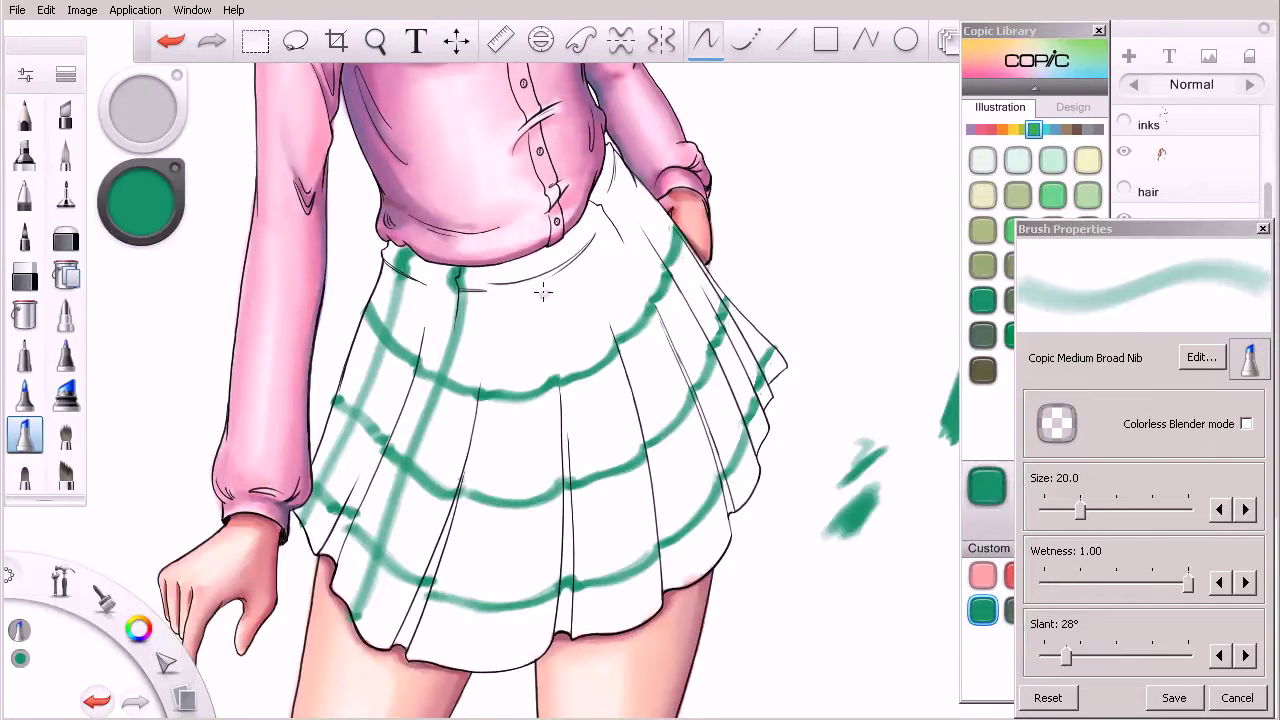
mouse_move(516, 260)
left_mouse_down()
mouse_move(500, 560)
mouse_move(473, 665)
left_mouse_up()
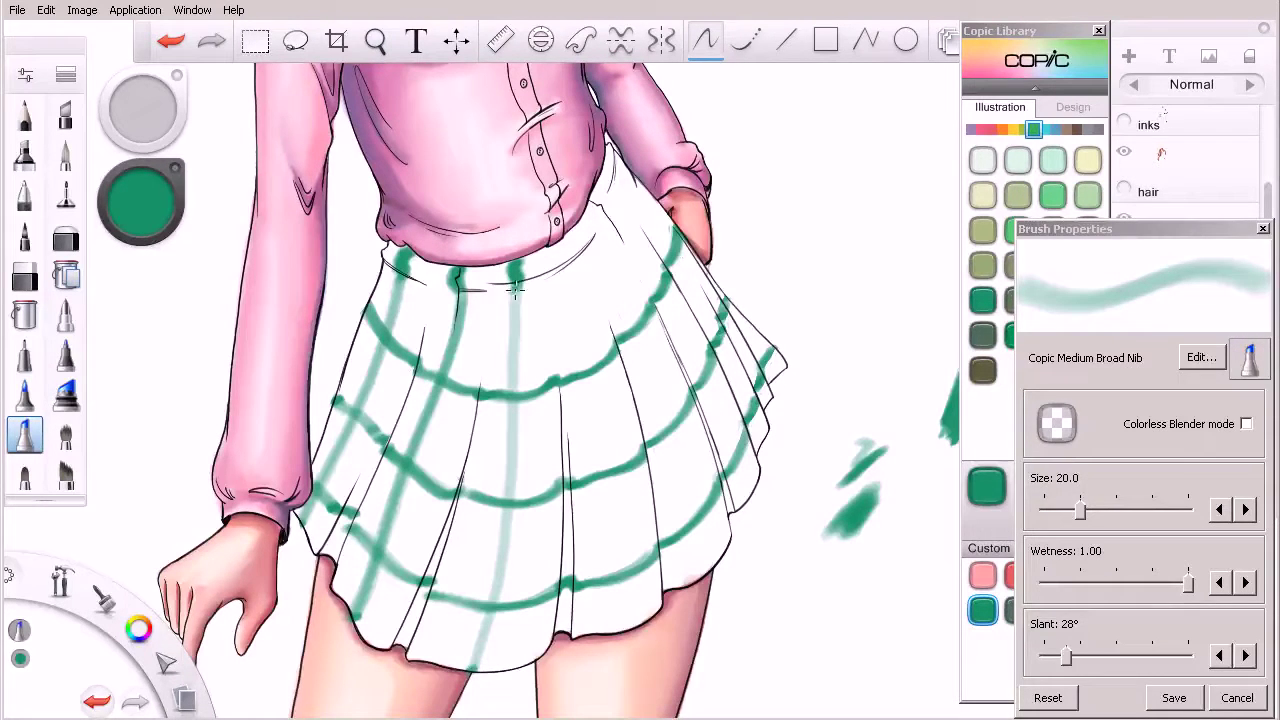
mouse_move(518, 282)
left_mouse_down()
mouse_move(503, 540)
mouse_move(473, 648)
left_mouse_up()
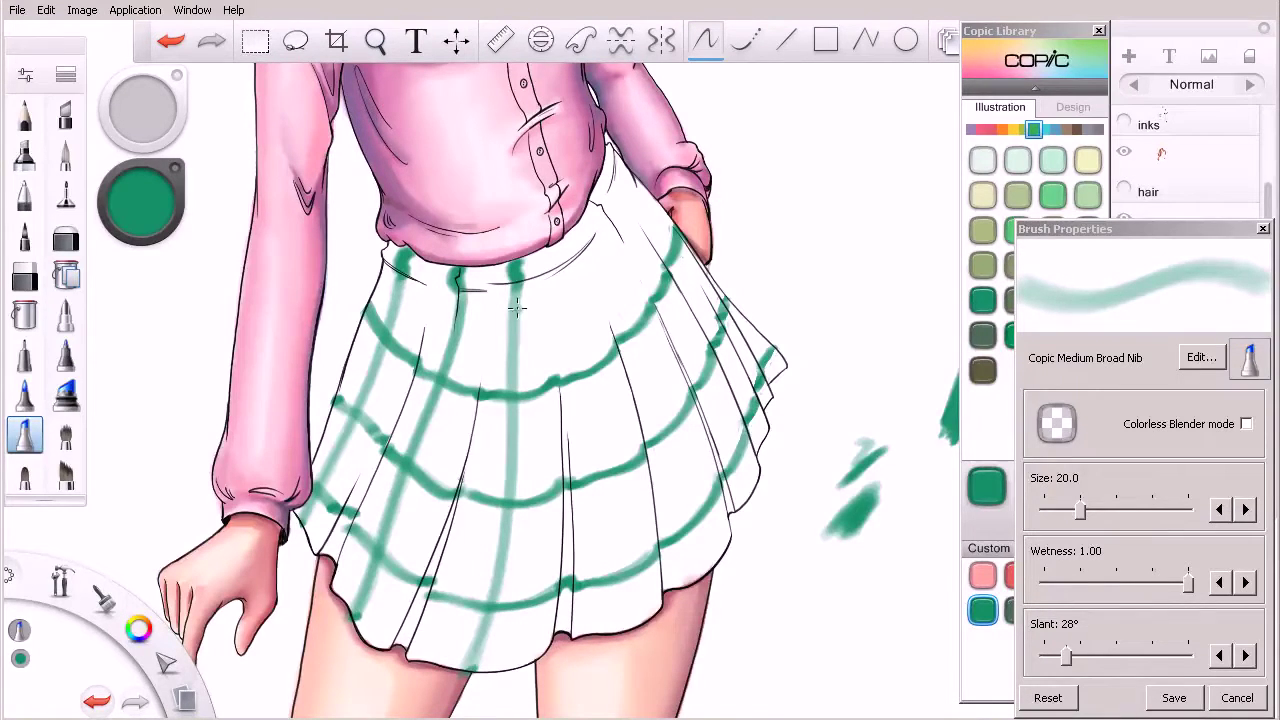
mouse_move(517, 290)
left_mouse_down()
mouse_move(505, 466)
mouse_move(463, 664)
left_mouse_up()
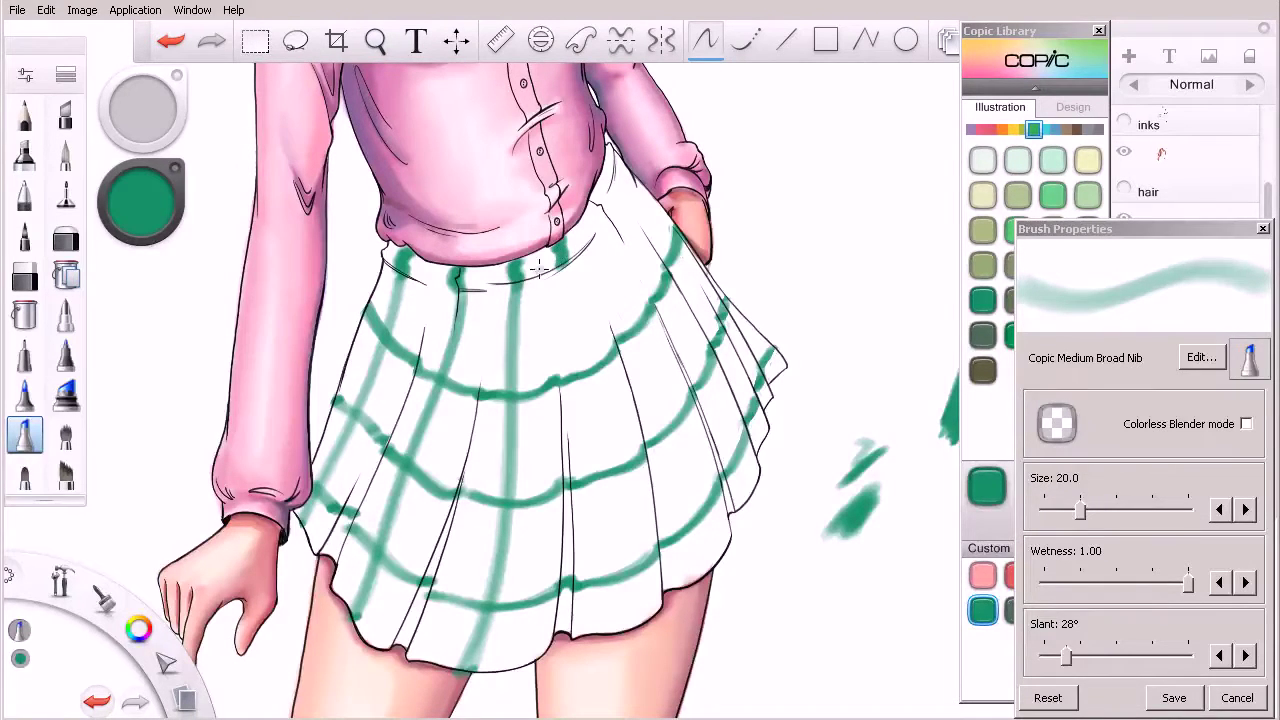
Paint and darken two vertical stripes right of centre, then start another on the right side
mouse_move(560, 262)
left_mouse_down()
mouse_move(604, 458)
mouse_move(612, 628)
left_mouse_up()
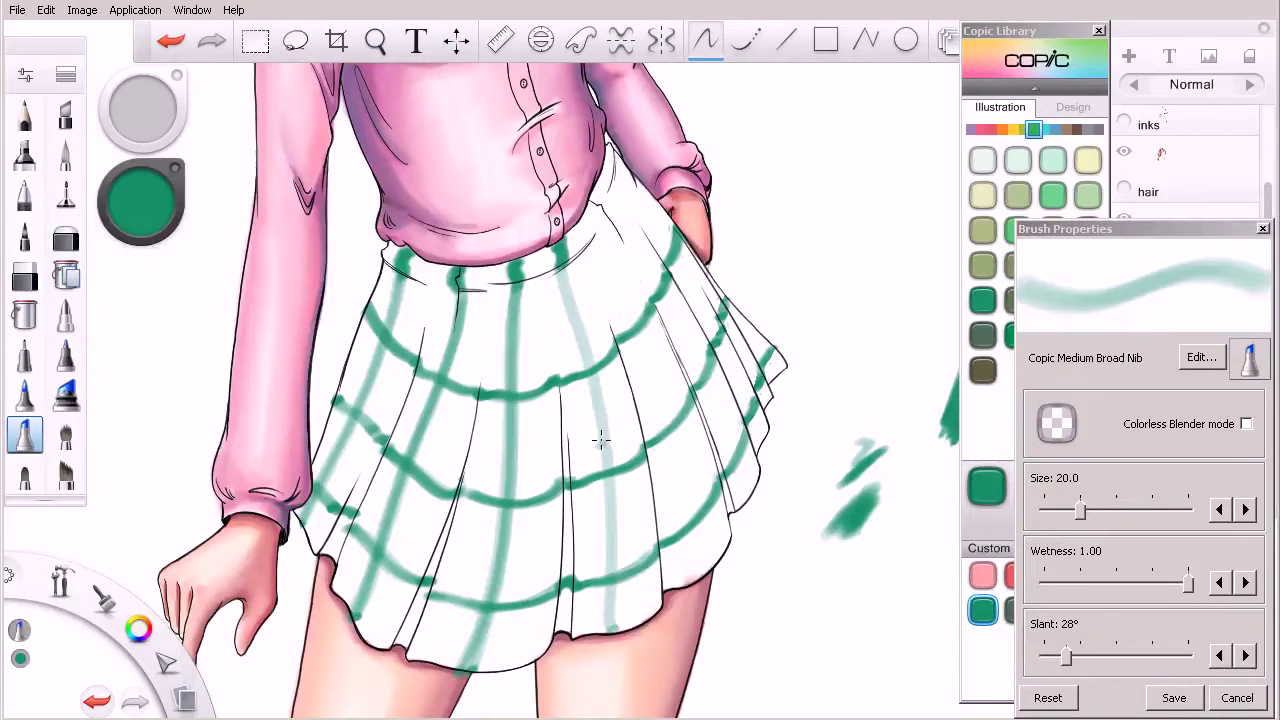
mouse_move(563, 265)
left_mouse_down()
mouse_move(590, 362)
mouse_move(625, 638)
left_mouse_up()
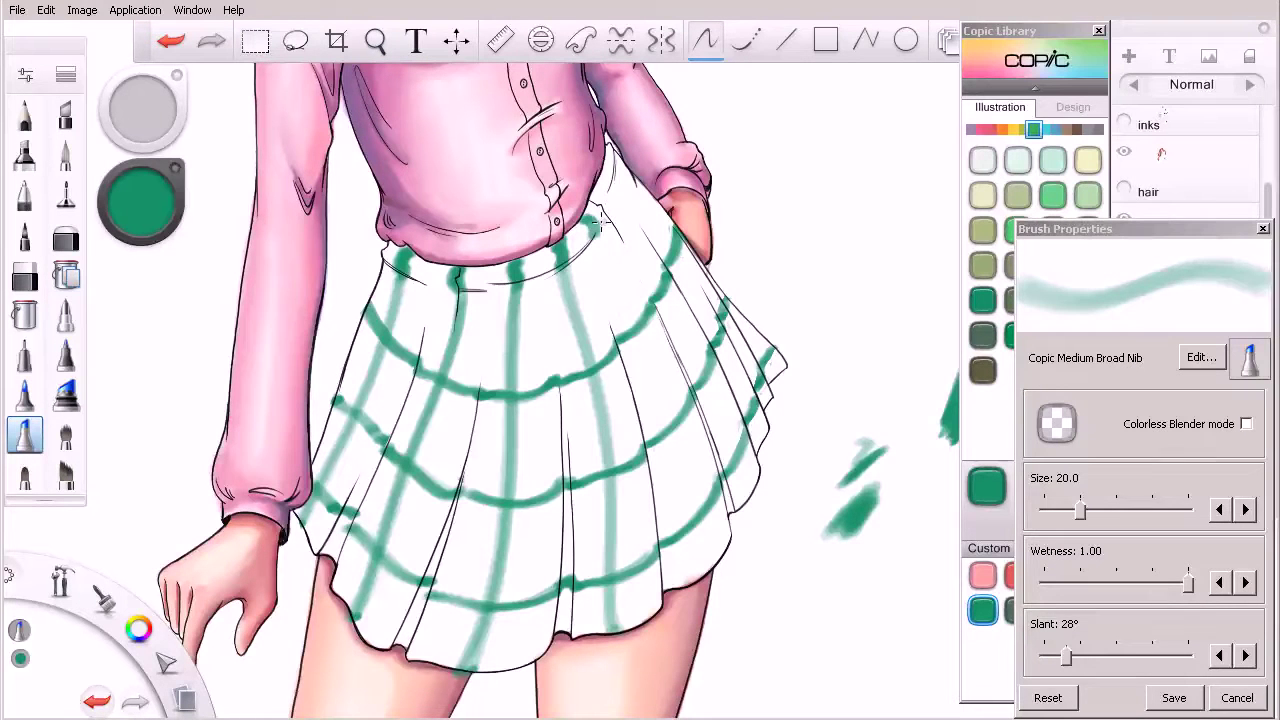
mouse_move(594, 222)
left_mouse_down()
mouse_move(658, 374)
mouse_move(697, 568)
left_mouse_up()
mouse_move(598, 242)
left_mouse_down()
mouse_move(676, 440)
mouse_move(696, 545)
left_mouse_up()
mouse_move(598, 243)
left_mouse_down()
mouse_move(666, 414)
mouse_move(702, 576)
left_mouse_up()
mouse_move(600, 185)
left_mouse_down()
mouse_move(667, 297)
mouse_move(746, 486)
left_mouse_up()
Replace the overlong right-side stripe with a thinner one at marker size 15
key("ctrl+z")
key("bracketleft")
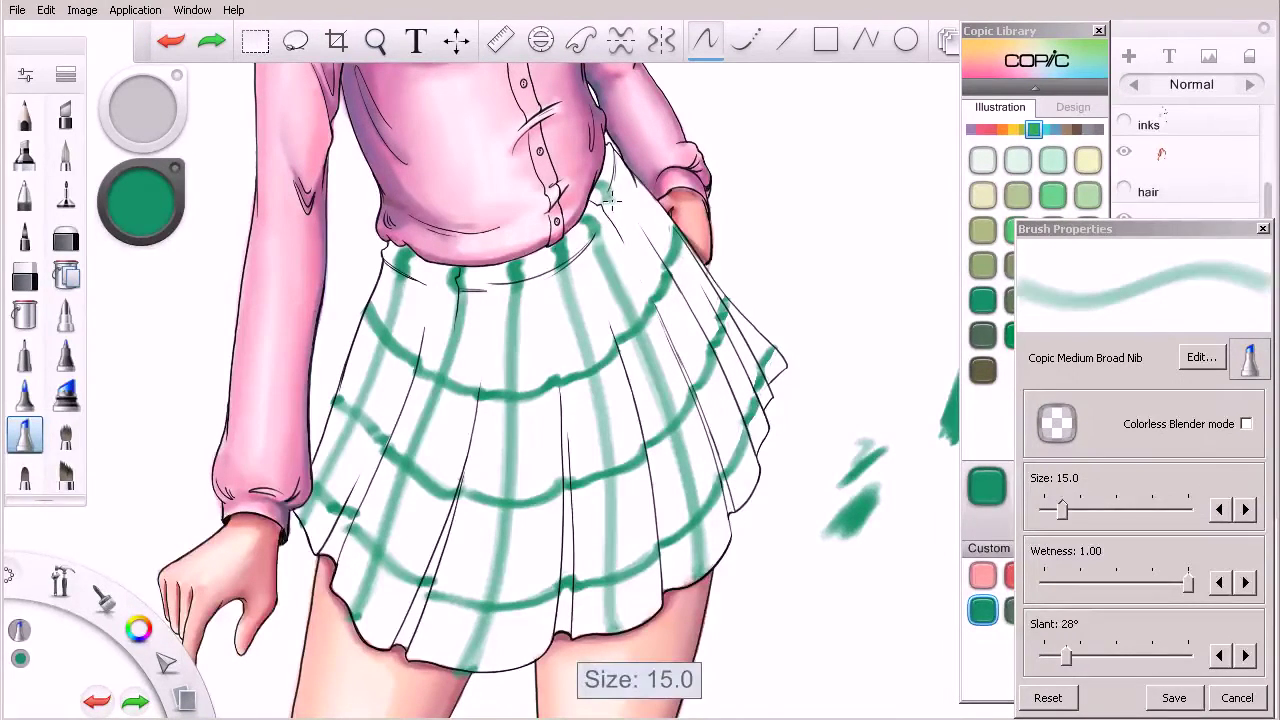
mouse_move(610, 200)
left_mouse_down()
mouse_move(700, 365)
mouse_move(748, 495)
left_mouse_up()
mouse_move(604, 192)
left_mouse_down()
mouse_move(743, 466)
mouse_move(737, 423)
left_mouse_up()
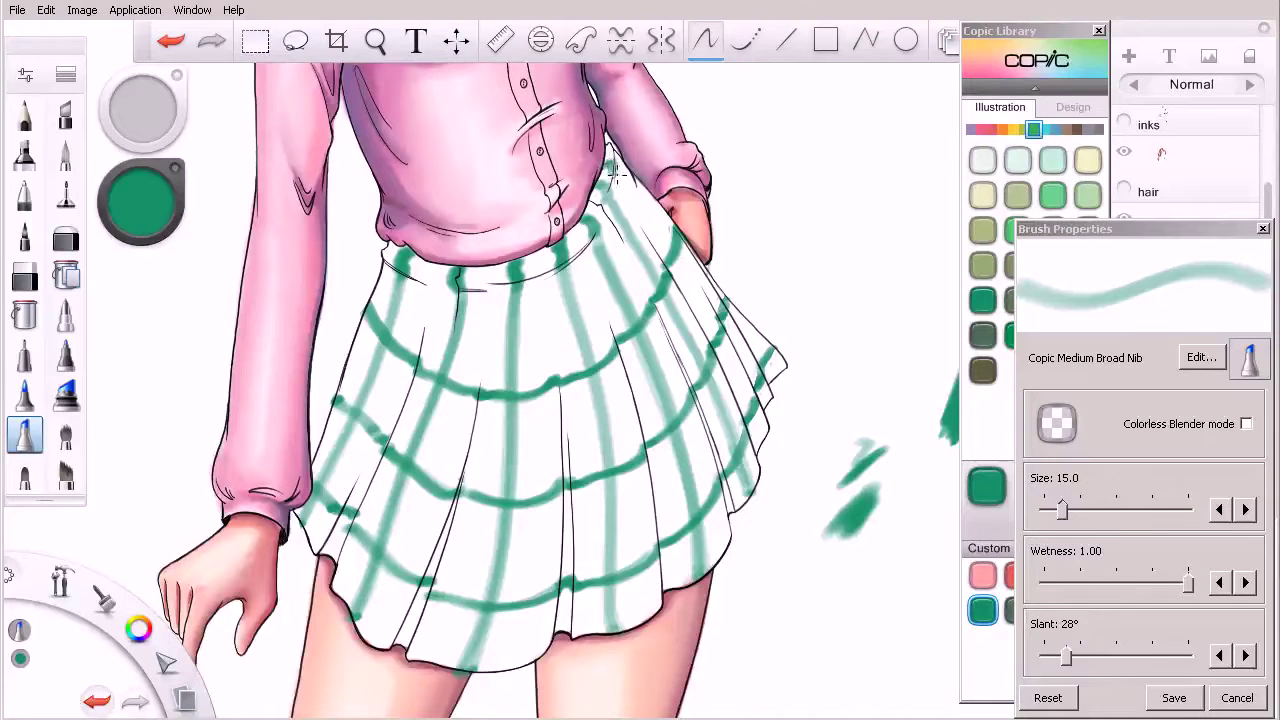
left_click_drag(625, 181, 756, 418)
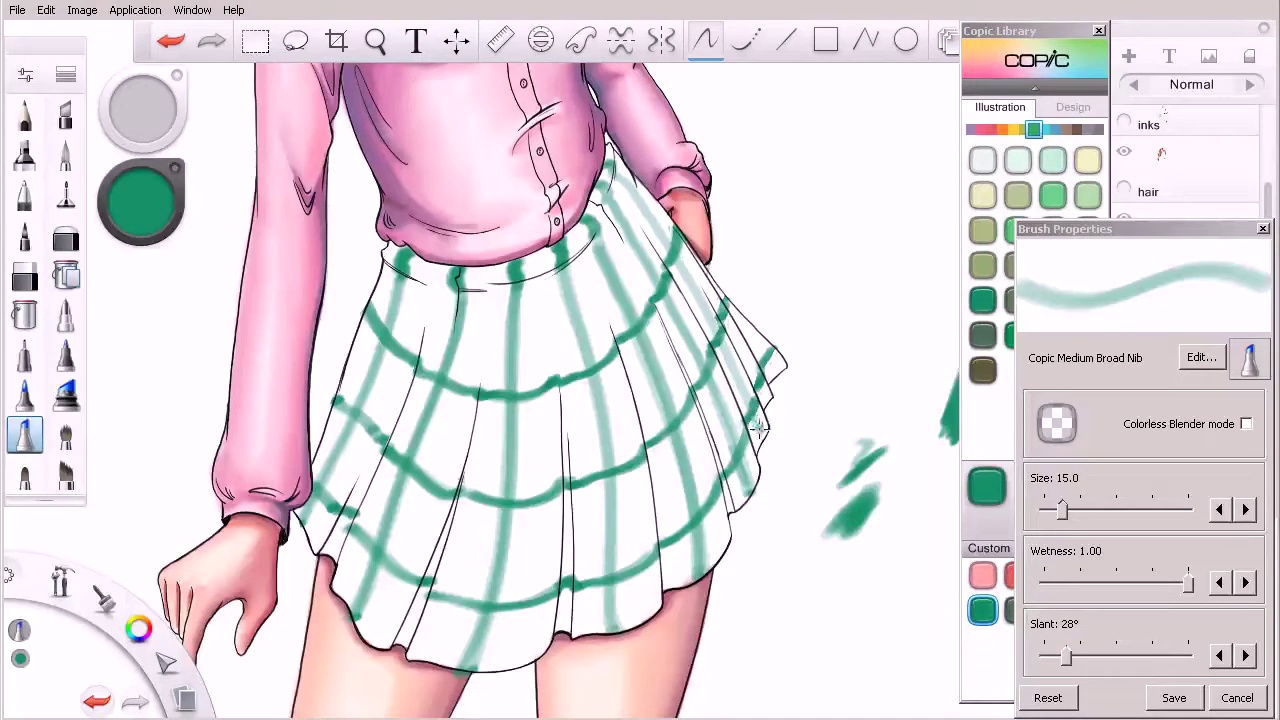
key("ctrl+z")
At marker size 10, trace a thin stripe along the right-side pleats to the skirt's edge
scroll(756, 380, "up", 2)
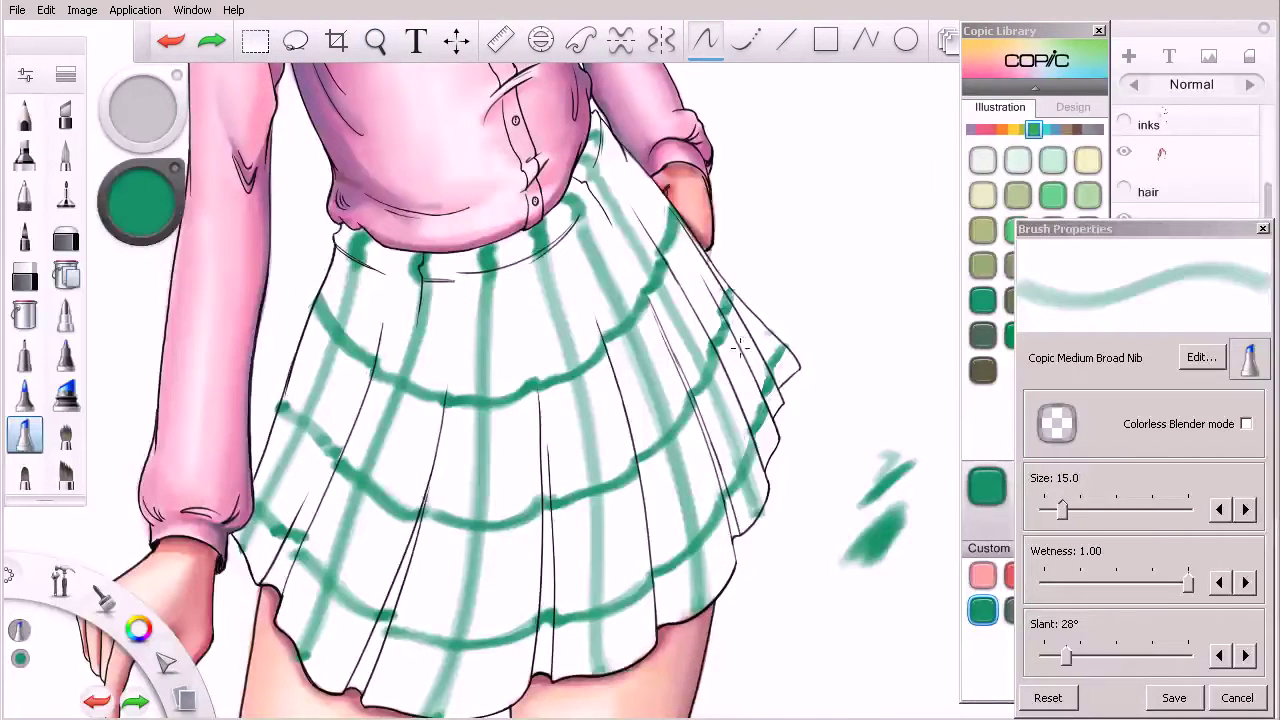
key("bracketleft")
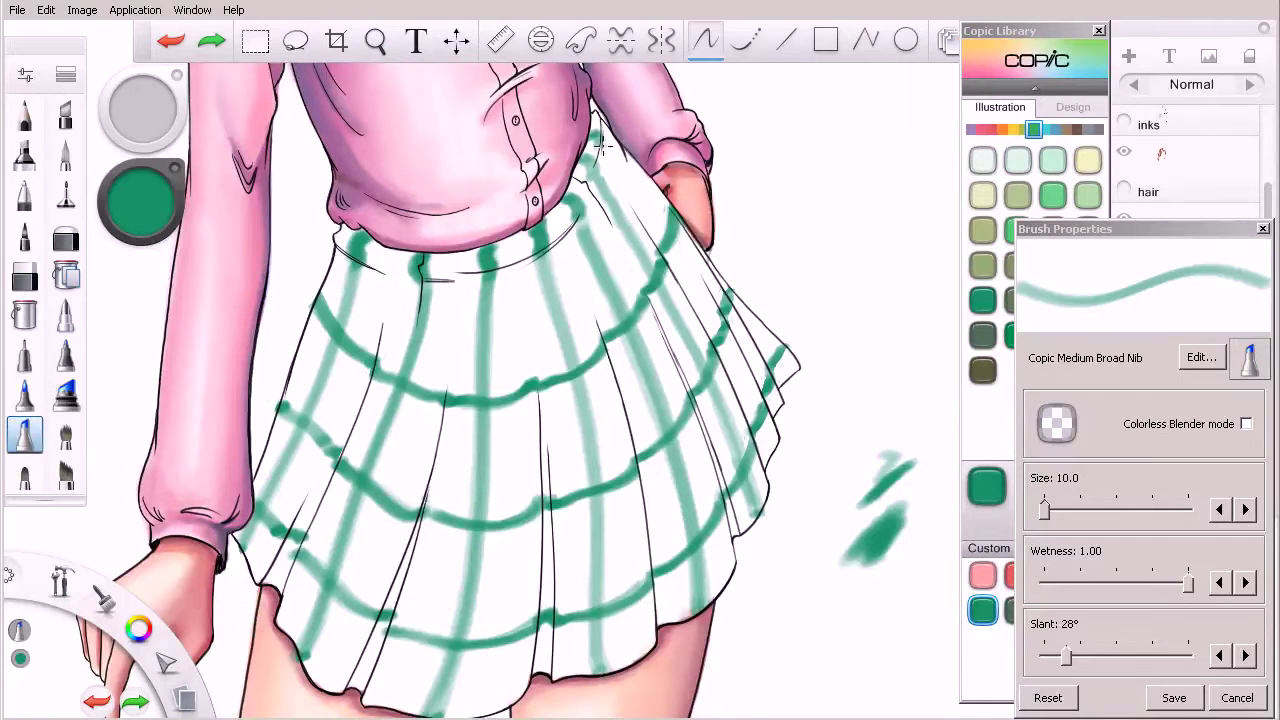
mouse_move(600, 142)
left_mouse_down()
mouse_move(710, 304)
mouse_move(780, 458)
mouse_move(612, 165)
mouse_move(666, 236)
mouse_move(772, 456)
left_mouse_up()
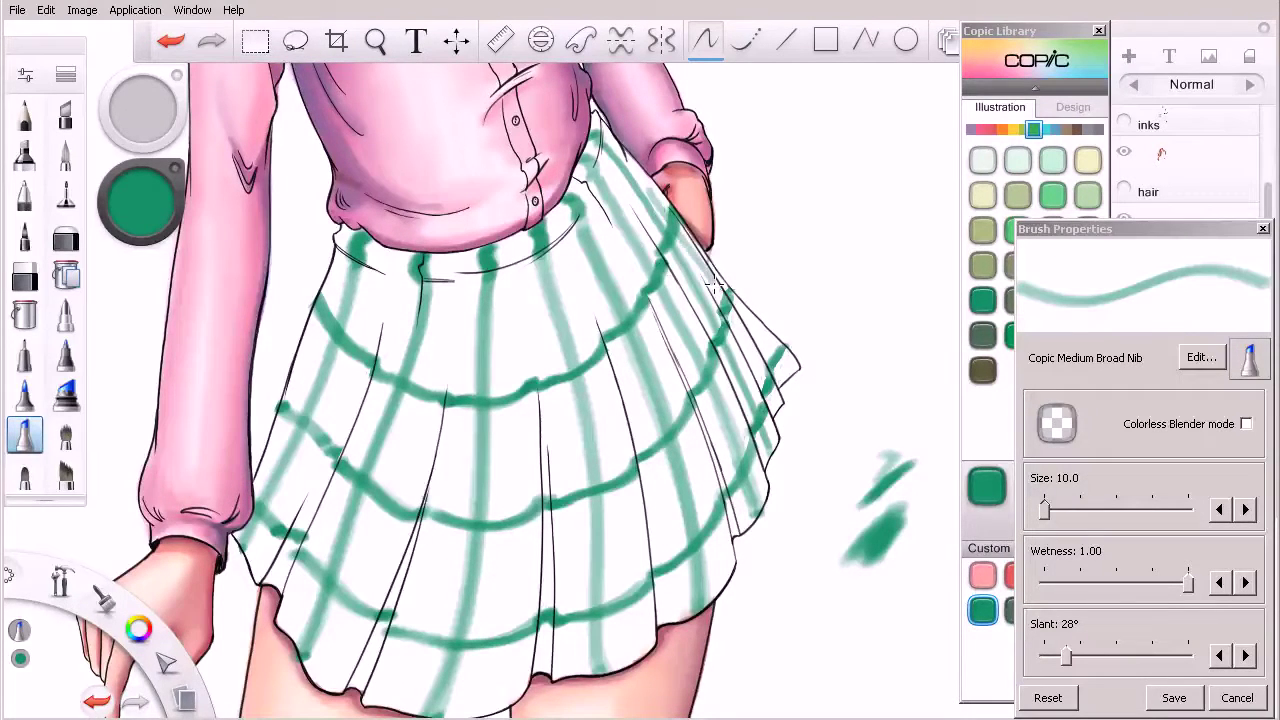
key("ctrl+z")
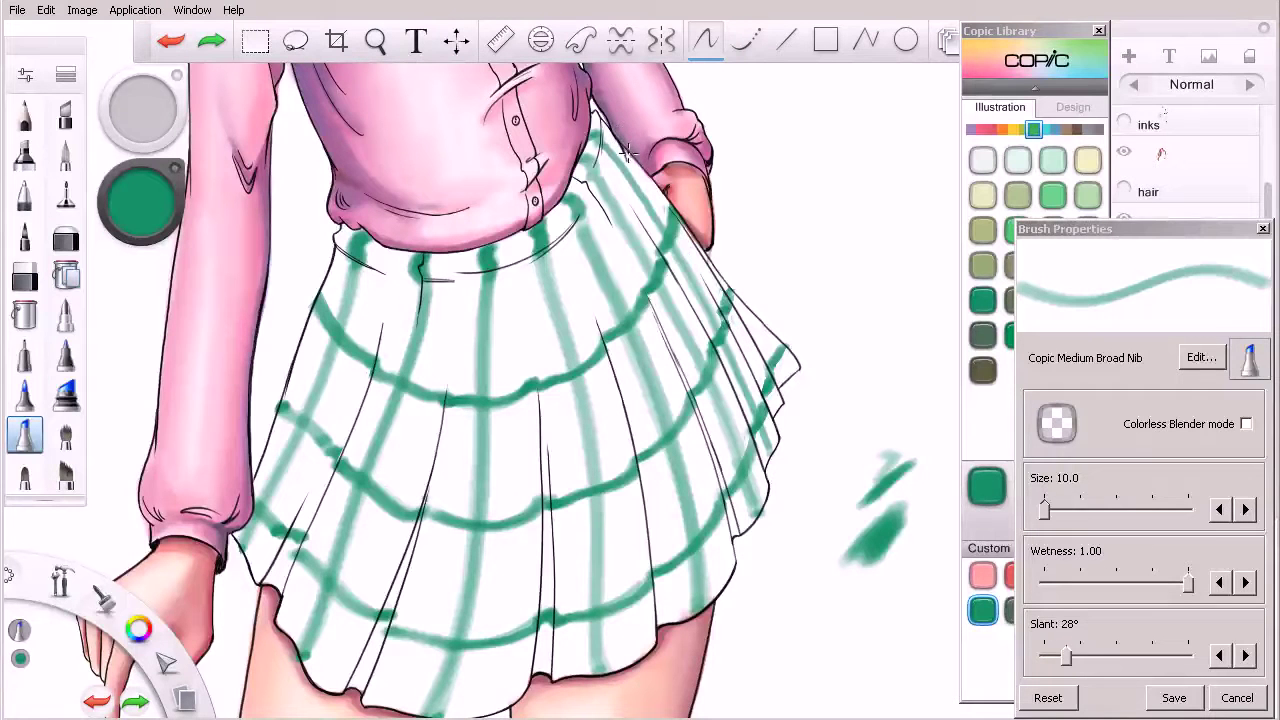
left_click_drag(633, 160, 782, 400)
left_click_drag(636, 165, 778, 400)
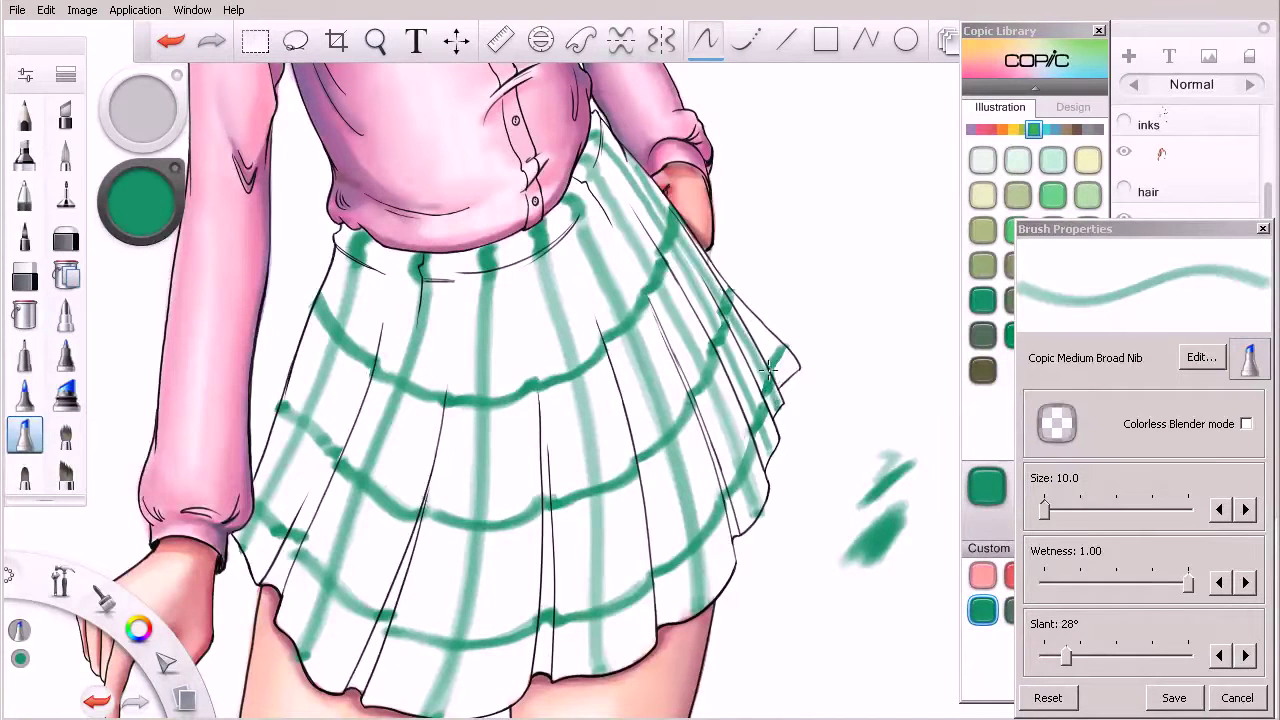
mouse_move(748, 313)
left_mouse_down()
mouse_move(783, 367)
mouse_move(735, 298)
mouse_move(782, 372)
mouse_move(763, 333)
left_mouse_up()
At marker size 20, retrace the left vertical stripe from waistband to hem, darkening it
scroll(778, 357, "down", 3)
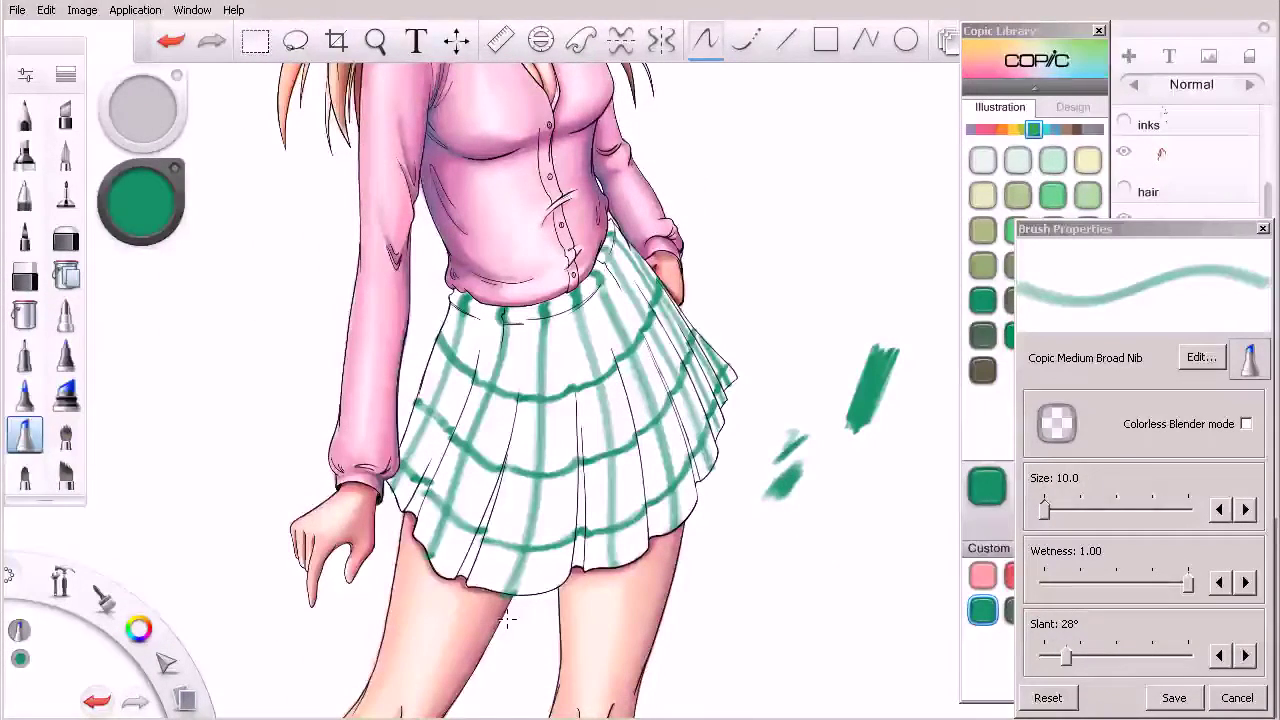
scroll(543, 357, "up", 3)
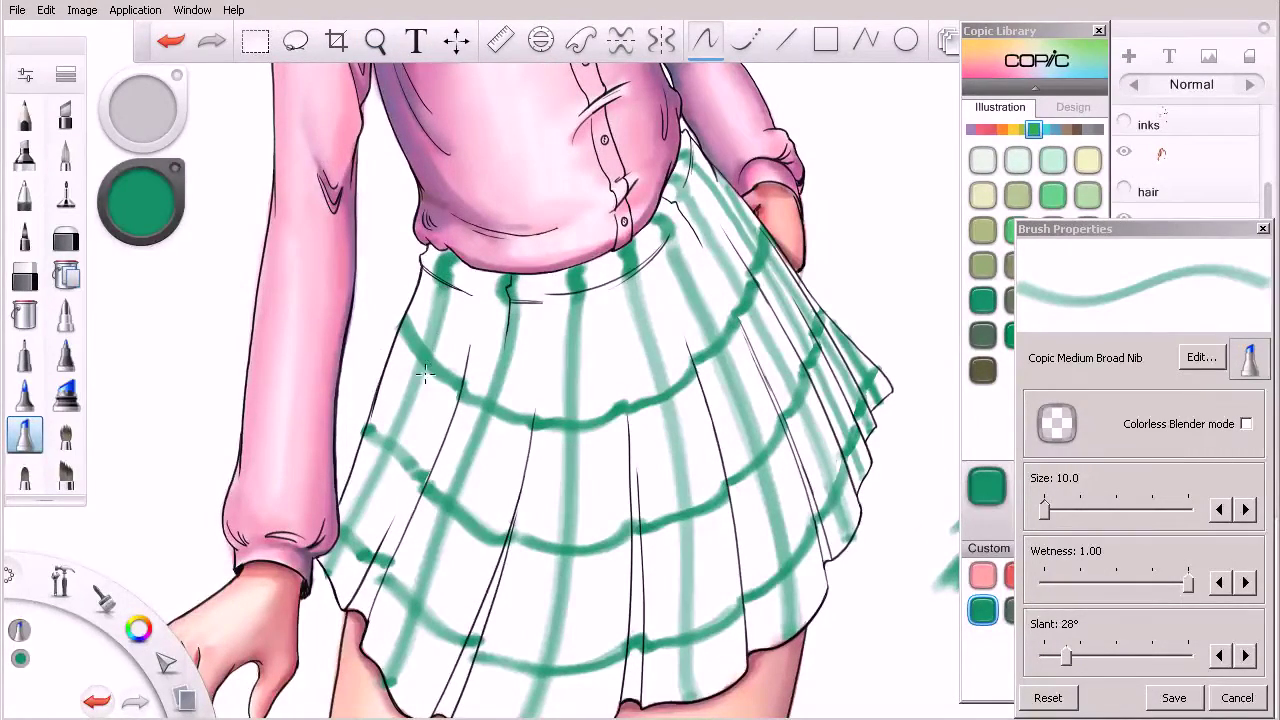
key("e")
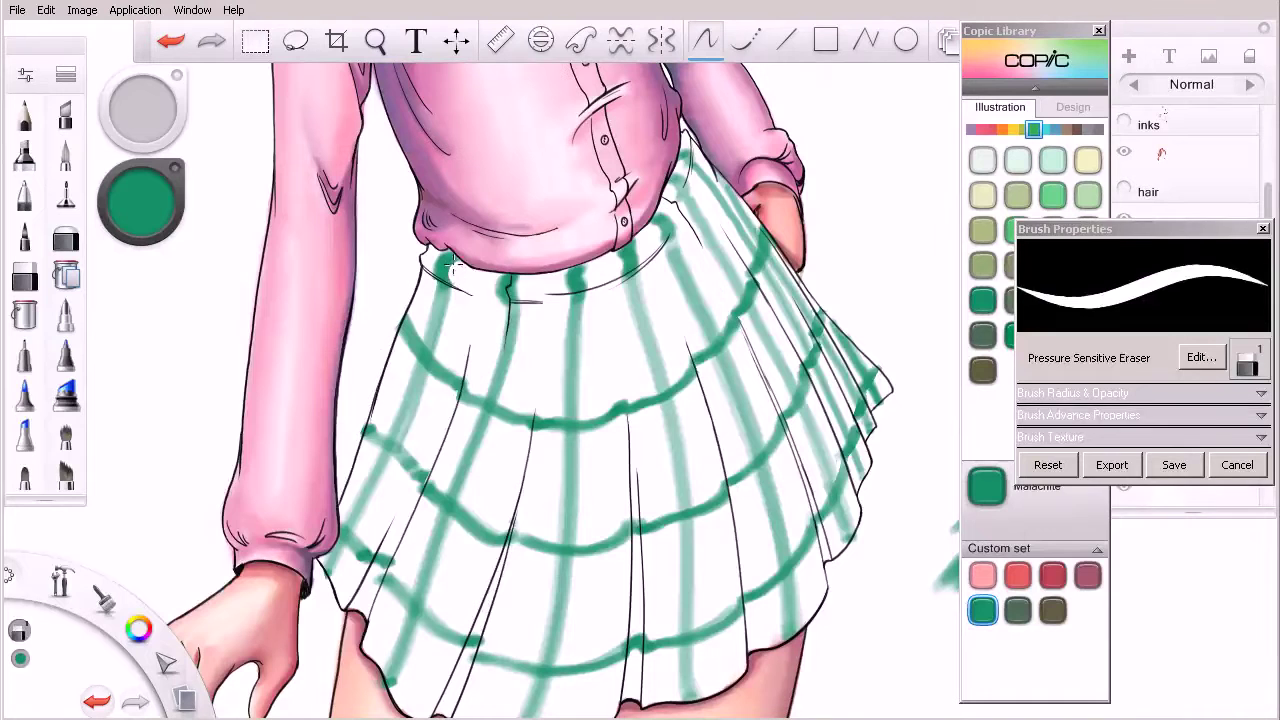
key("e")
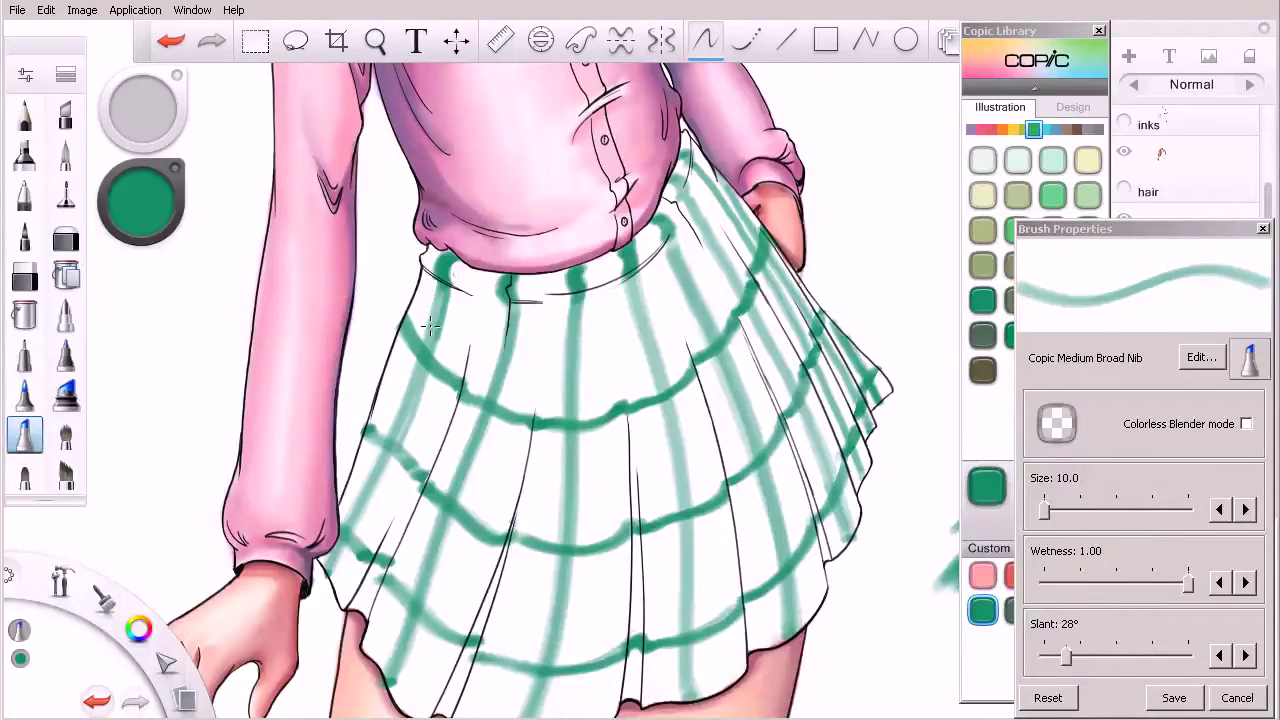
key("bracketright")
key("bracketright")
mouse_move(445, 287)
left_mouse_down()
mouse_move(455, 292)
mouse_move(408, 426)
mouse_move(326, 588)
mouse_move(395, 456)
mouse_move(443, 286)
left_mouse_up()
left_click_drag(422, 371, 393, 410)
mouse_move(437, 316)
left_mouse_down()
mouse_move(394, 453)
mouse_move(332, 570)
mouse_move(390, 468)
mouse_move(326, 586)
left_mouse_up()
mouse_move(357, 509)
left_mouse_down()
mouse_move(325, 572)
mouse_move(365, 496)
left_mouse_up()
left_click_drag(405, 421, 450, 260)
Undo the last strokes, set the marker to size 15, and redarken the left vertical stripes
key("ctrl+z")
key("ctrl+z")
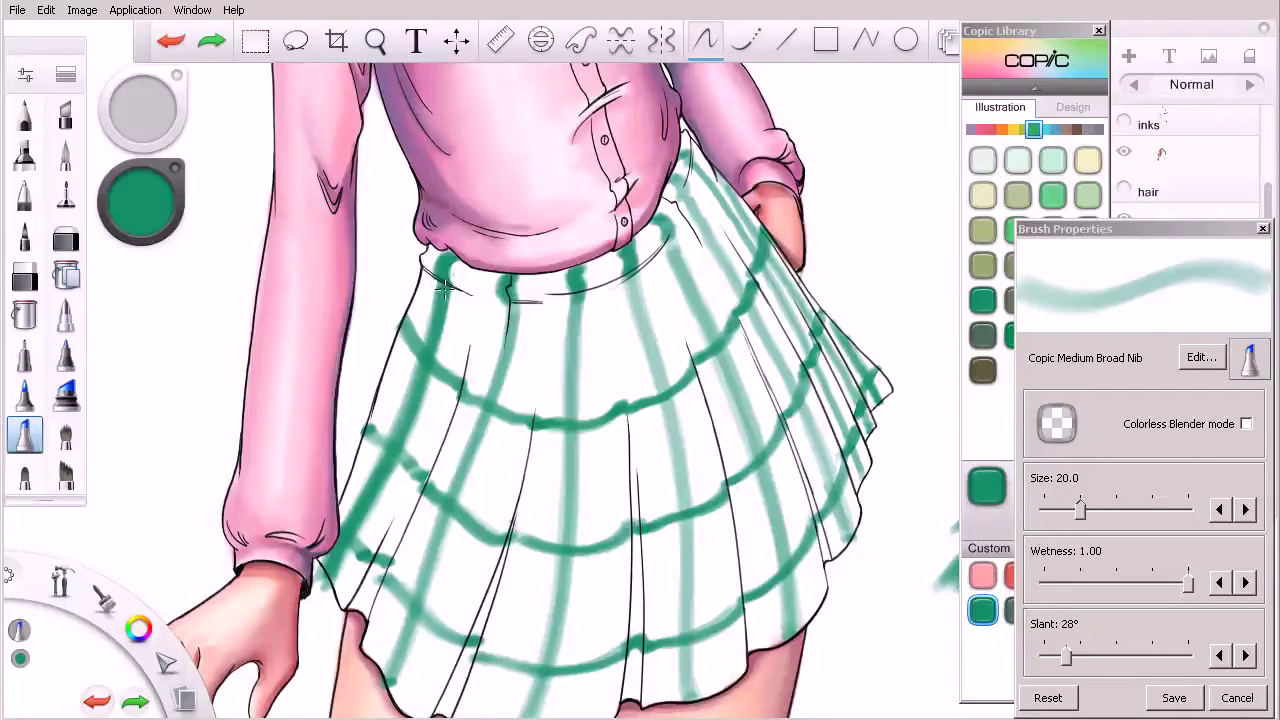
key("bracketleft")
left_click_drag(433, 320, 328, 610)
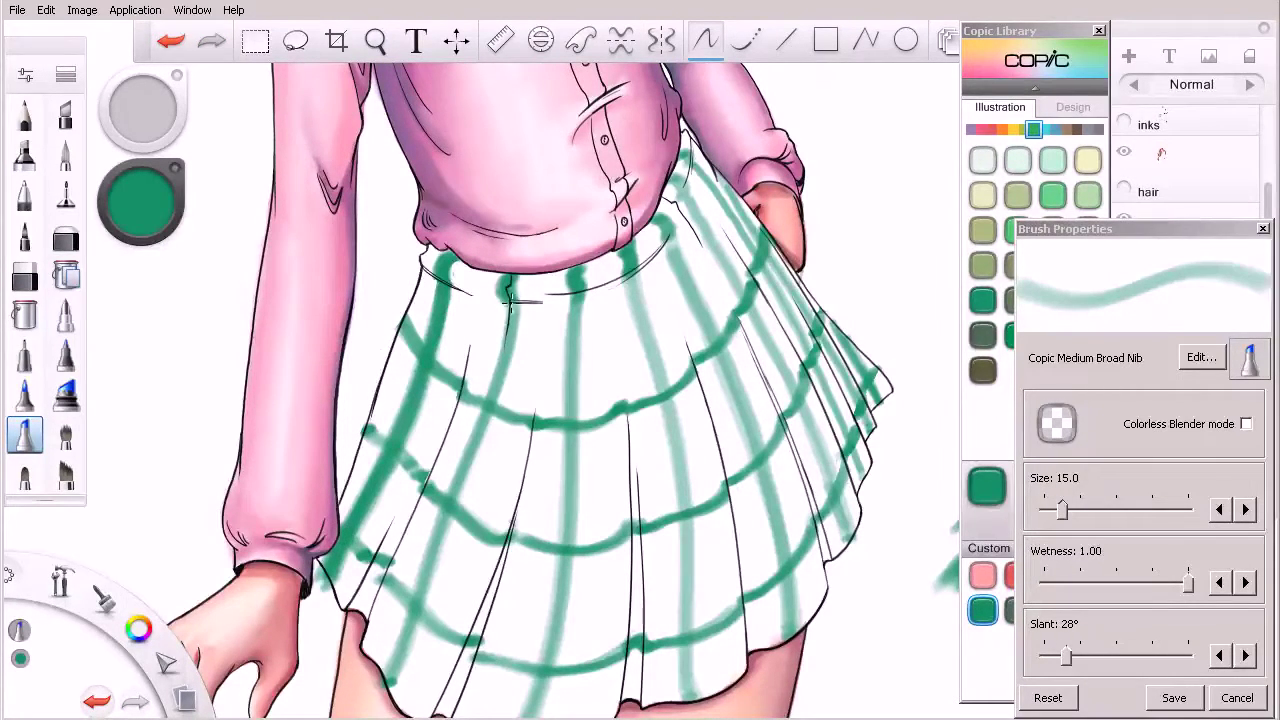
left_click_drag(511, 312, 390, 682)
key("space")
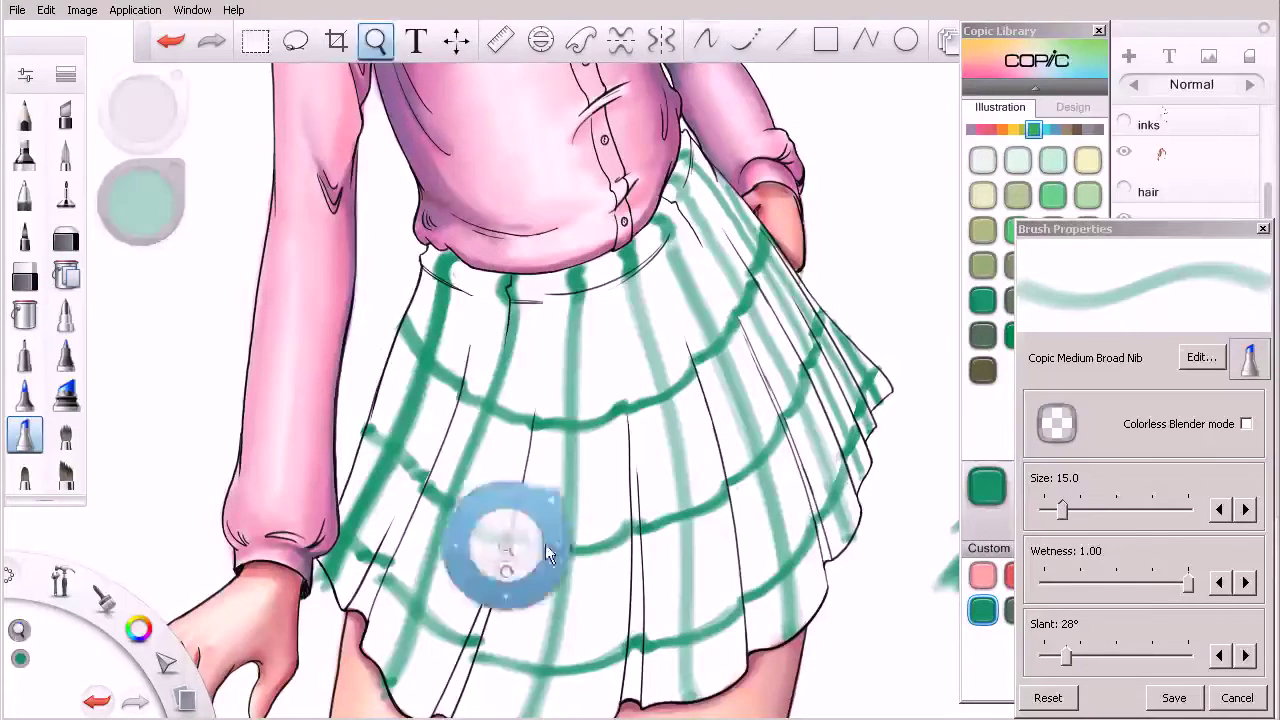
left_click_drag(587, 588, 560, 465)
Darken the centre-left vertical stripe from hem up to the waistband with several passes
mouse_move(492, 185)
left_mouse_down()
mouse_move(480, 265)
mouse_move(369, 562)
left_mouse_up()
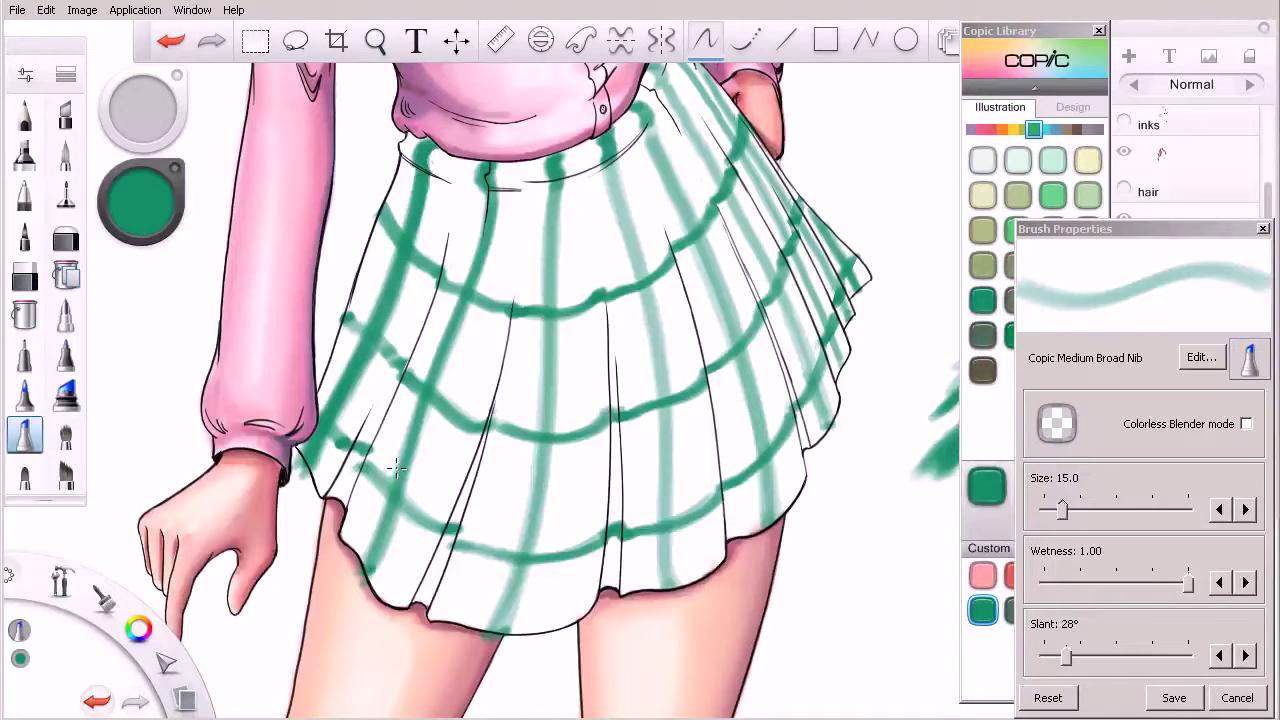
mouse_move(420, 400)
left_mouse_down()
mouse_move(358, 576)
mouse_move(400, 432)
mouse_move(457, 340)
left_mouse_up()
key("ctrl+z")
key("ctrl+z")
left_click_drag(368, 580, 421, 408)
left_click_drag(444, 350, 479, 266)
left_click_drag(489, 205, 477, 252)
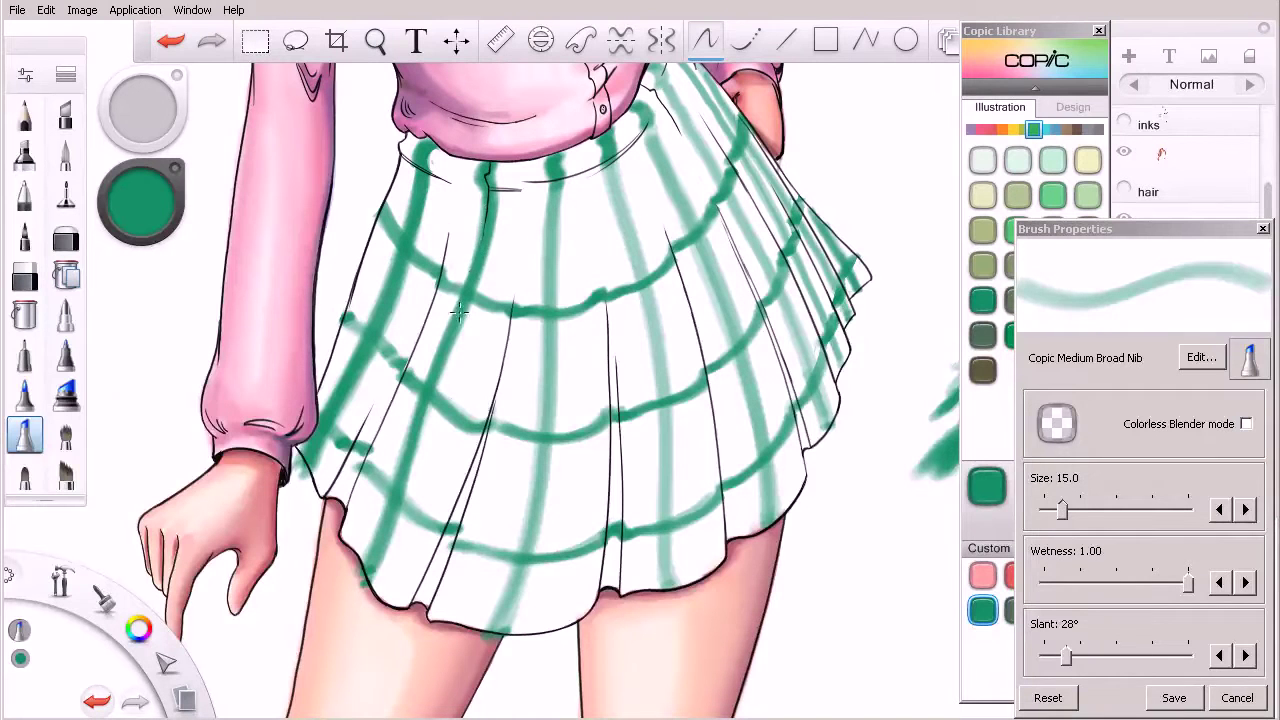
left_click_drag(453, 323, 489, 193)
mouse_move(494, 205)
left_mouse_down()
mouse_move(378, 568)
mouse_move(462, 322)
left_mouse_up()
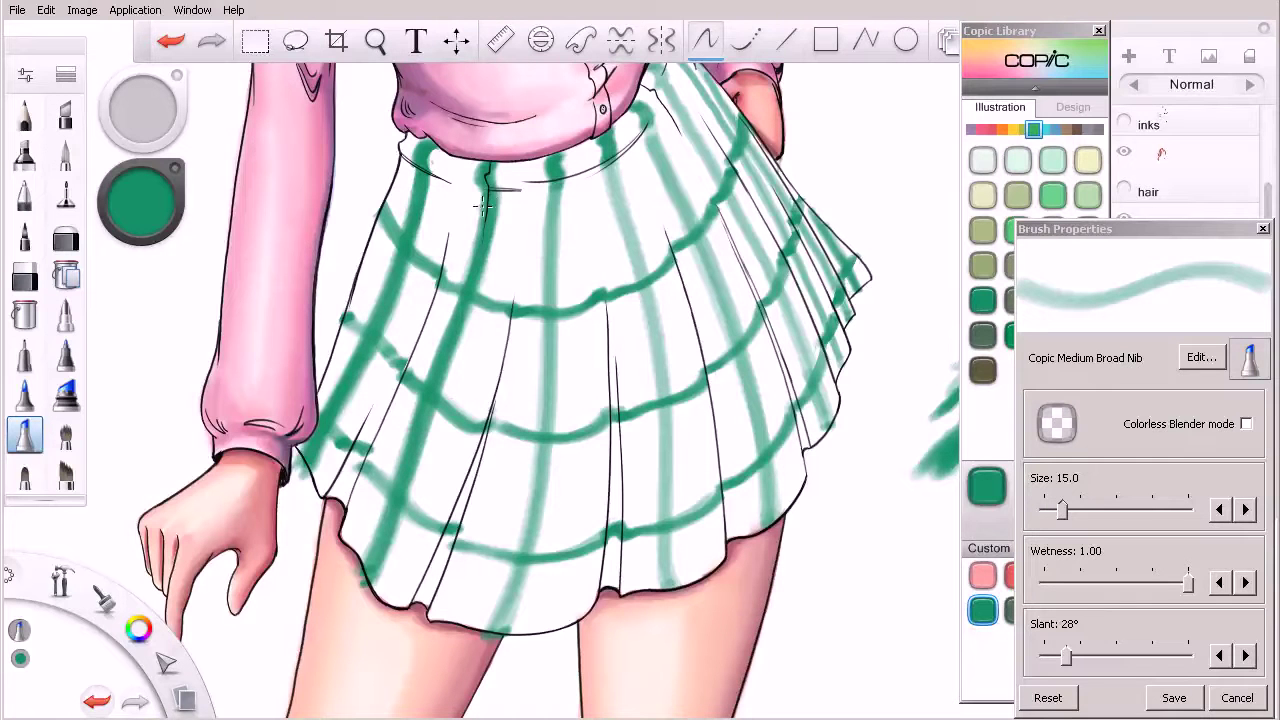
mouse_move(484, 190)
left_mouse_down()
mouse_move(471, 258)
mouse_move(468, 244)
left_mouse_up()
key("ctrl+z")
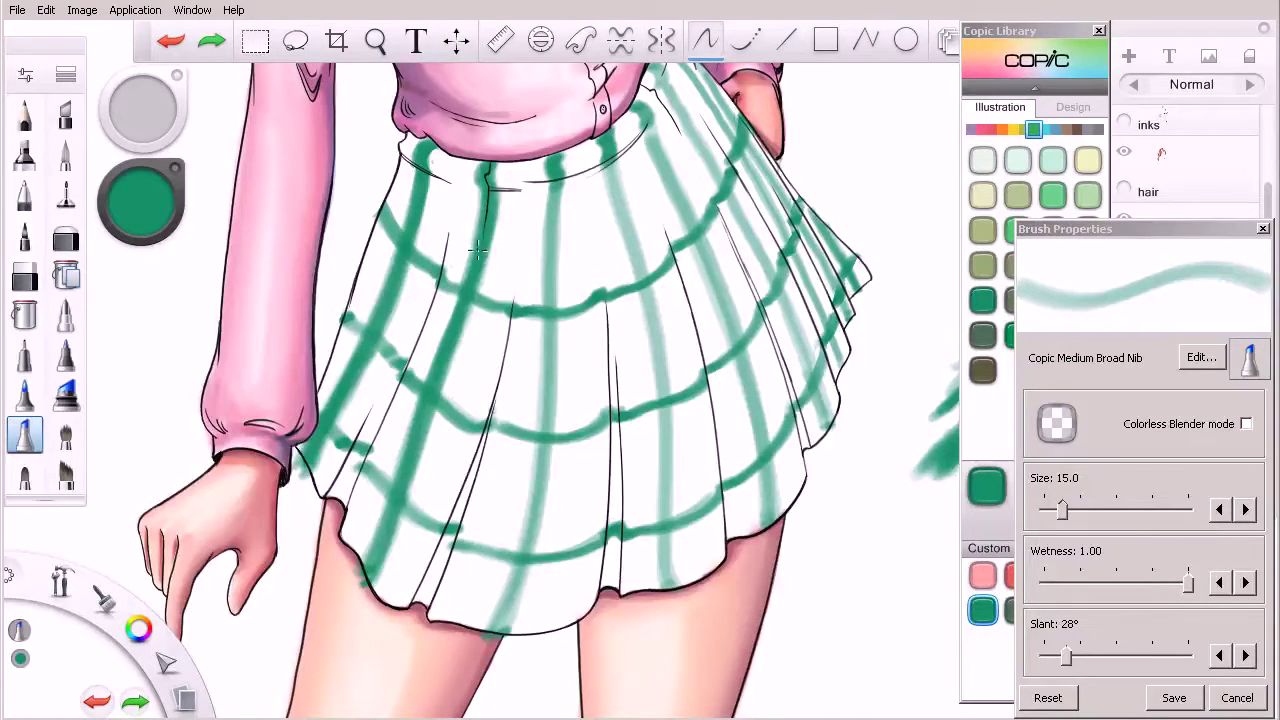
key("ctrl+y")
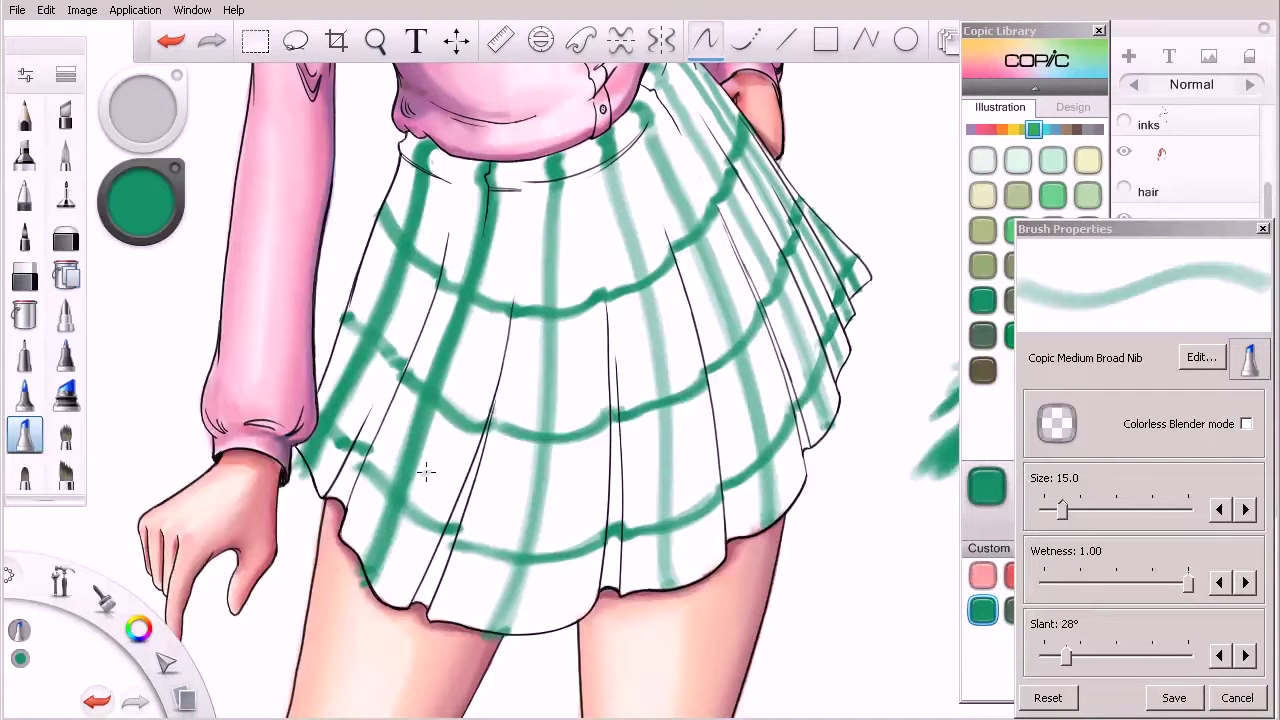